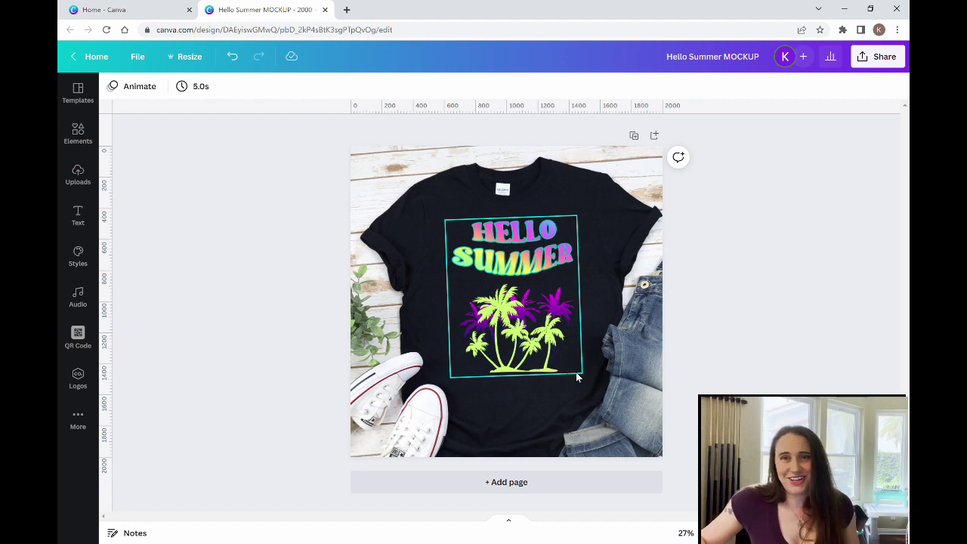
Close the finished mockup design and create a new blank design at 4500 × 5400 px.
{"action": "key", "text": "ctrl+w"}
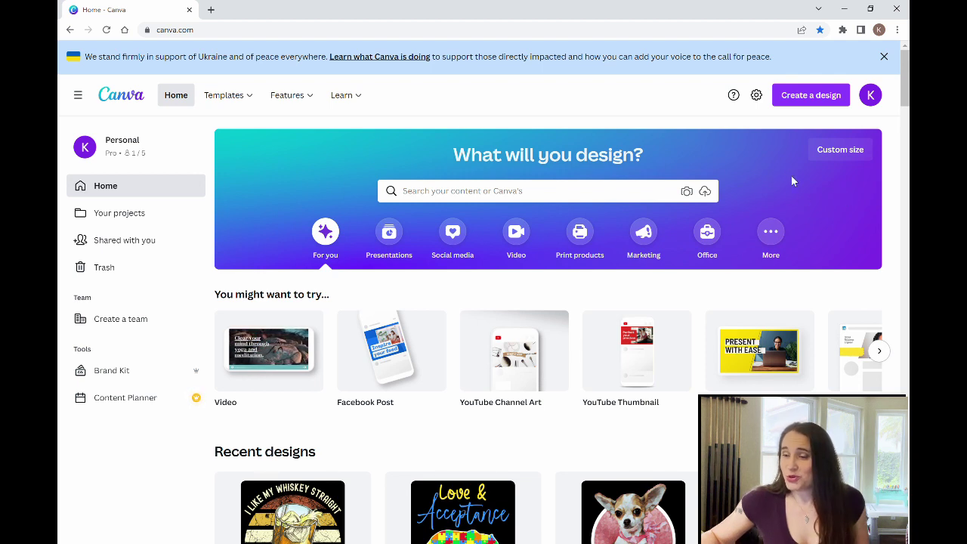
{"action": "left_click", "coordinate": [804, 103]}
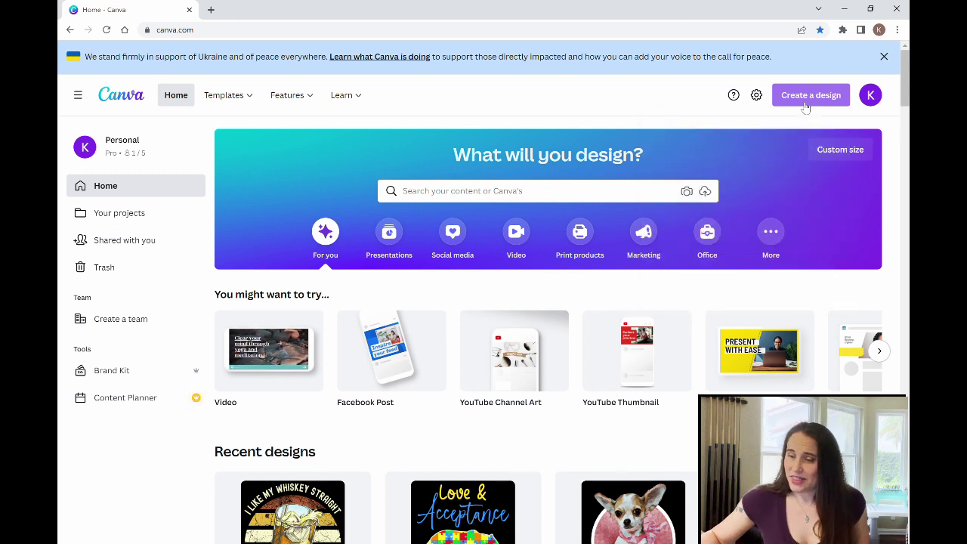
{"action": "left_click", "coordinate": [806, 104]}
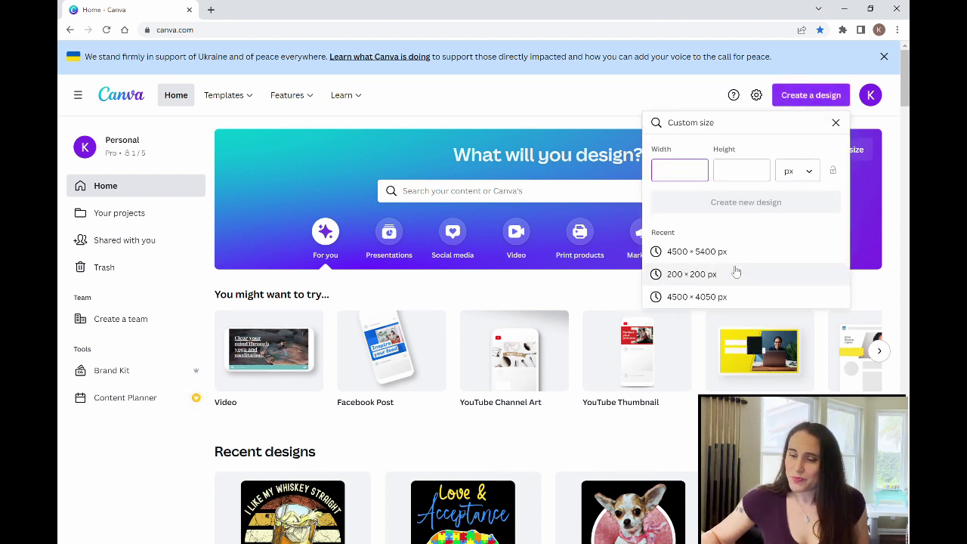
{"action": "left_click", "coordinate": [682, 256]}
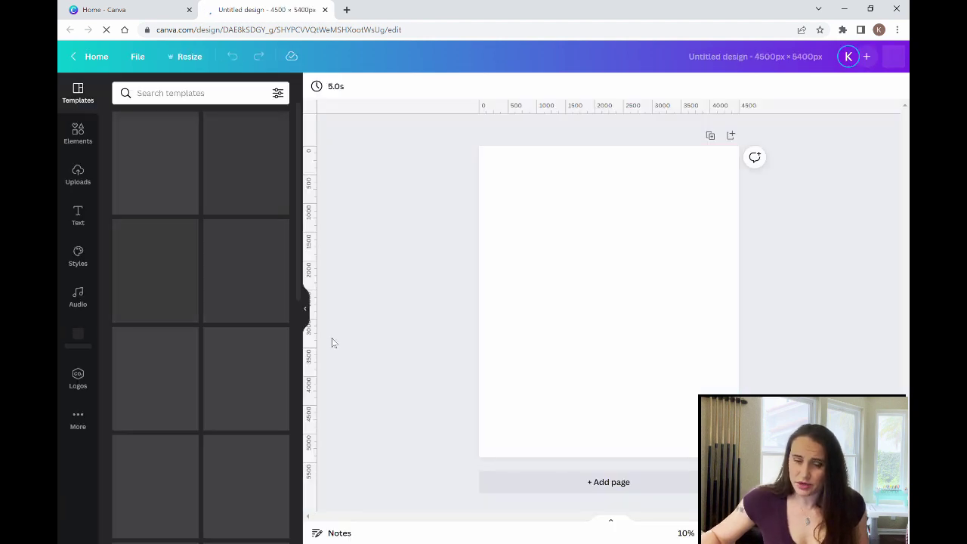
{"action": "left_click", "coordinate": [302, 311]}
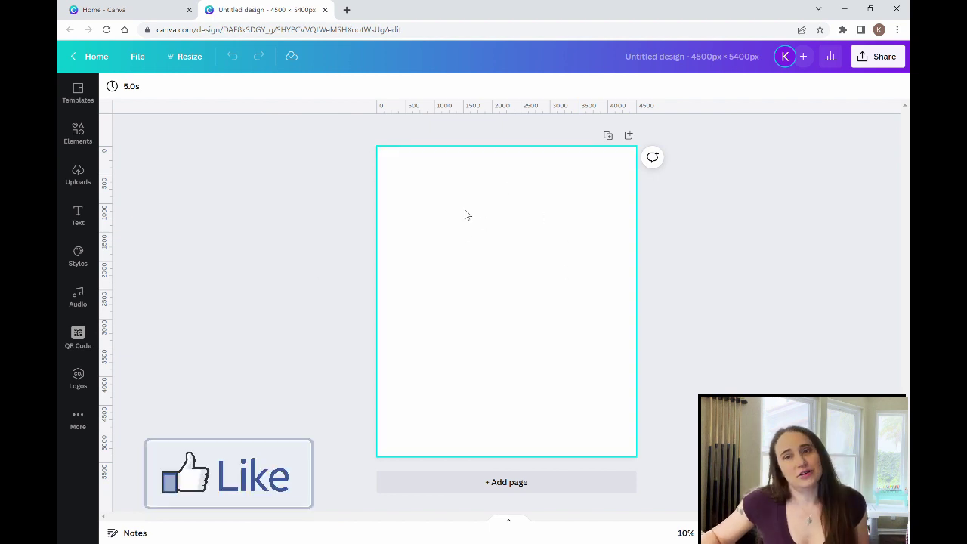
Fill the blank page's background with black.
{"action": "left_click", "coordinate": [496, 240]}
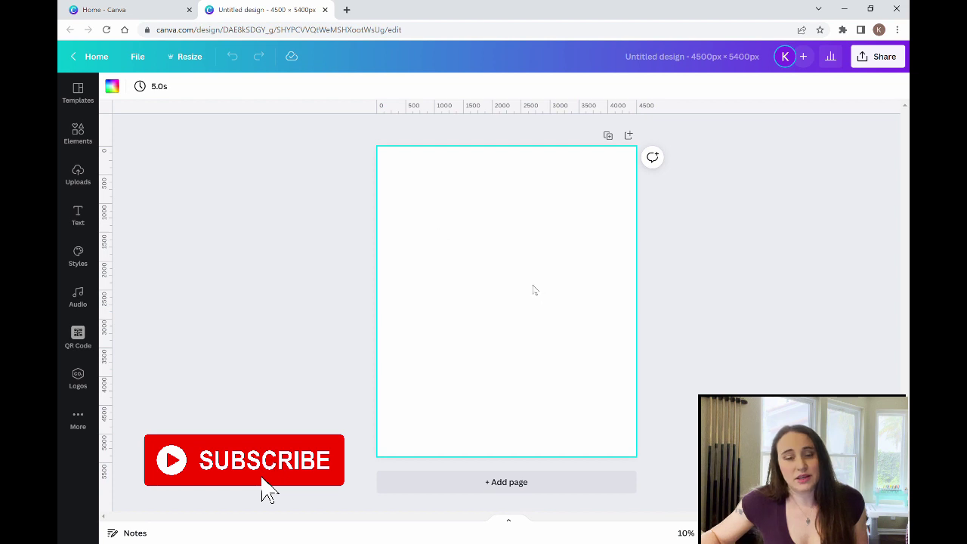
{"action": "left_click", "coordinate": [112, 87]}
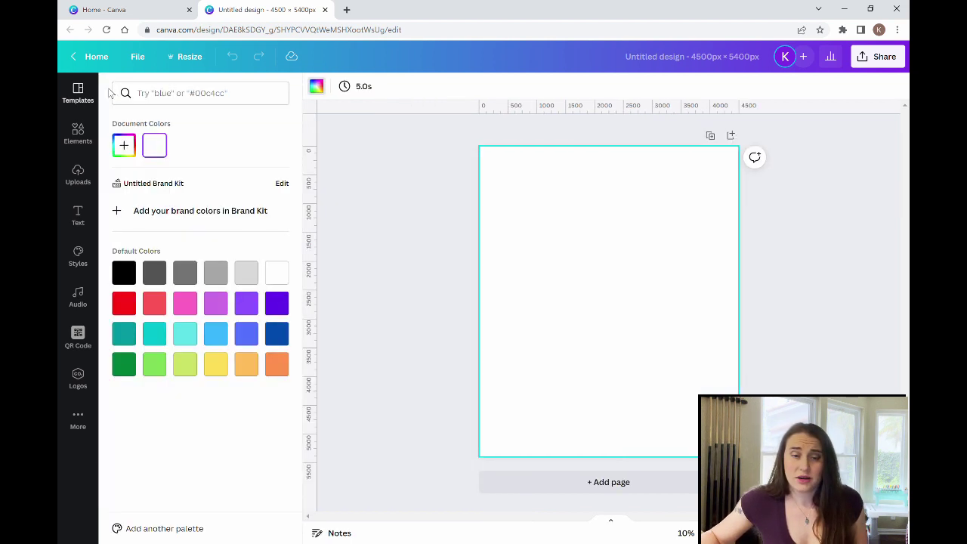
{"action": "left_click", "coordinate": [126, 274]}
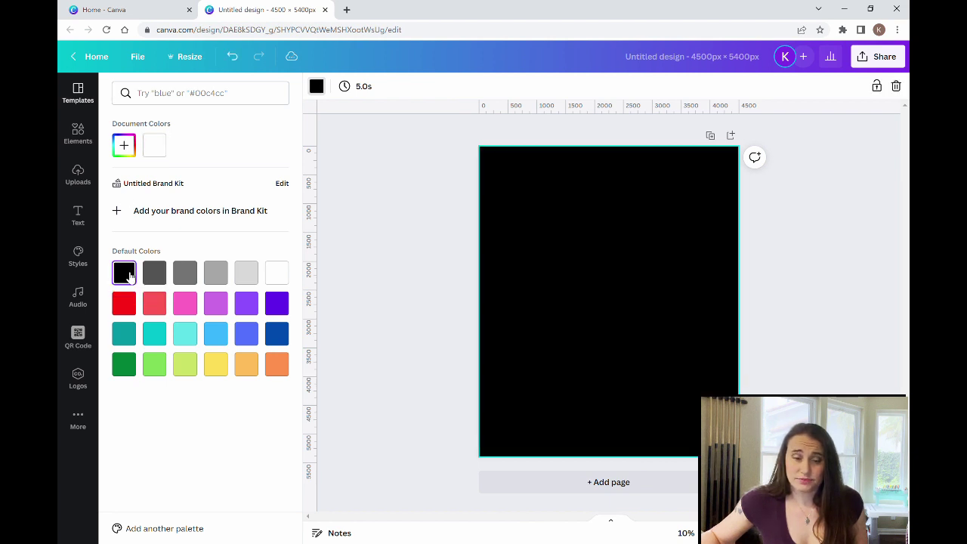
{"action": "left_click", "coordinate": [382, 243]}
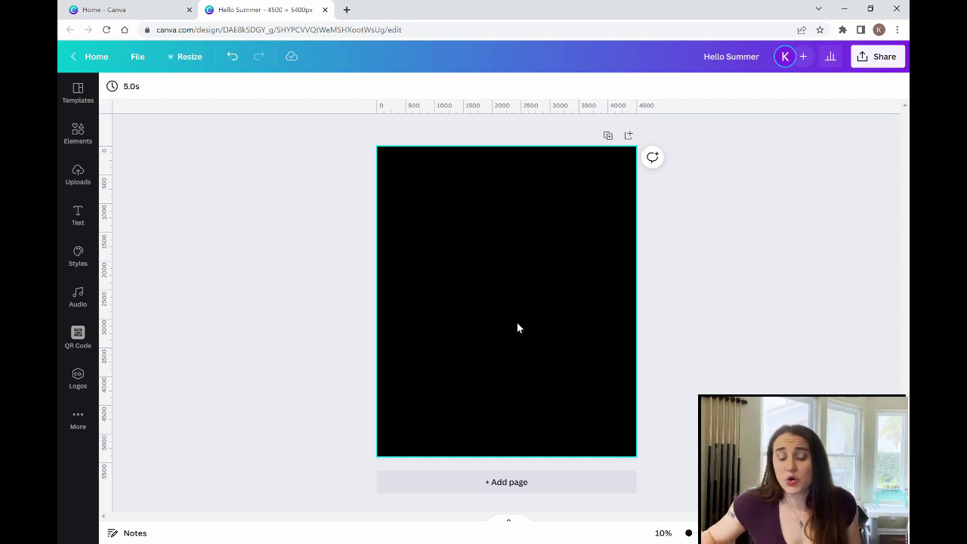
Add a text box in the middle of the page reading "HELLO SUMMER".
{"action": "key", "text": "t"}
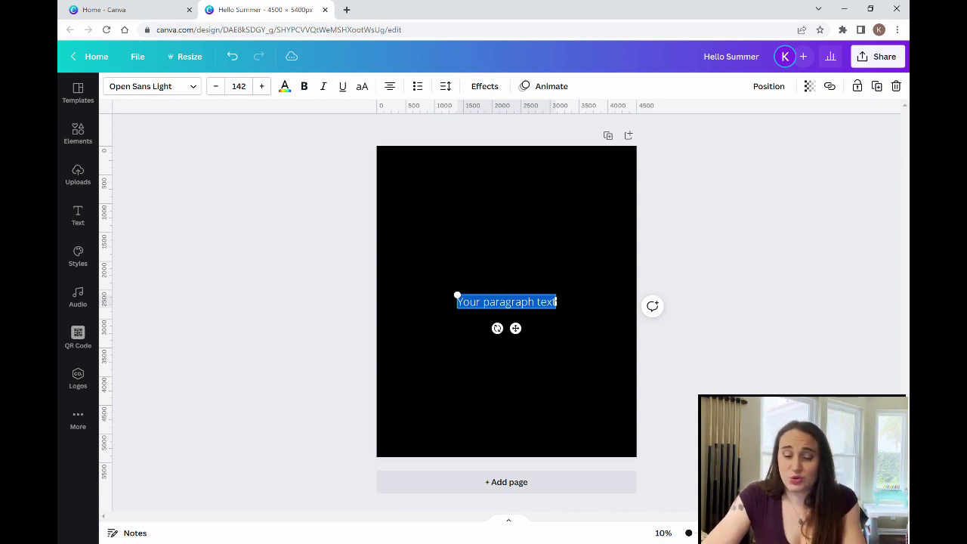
{"action": "type", "text": "HE"}
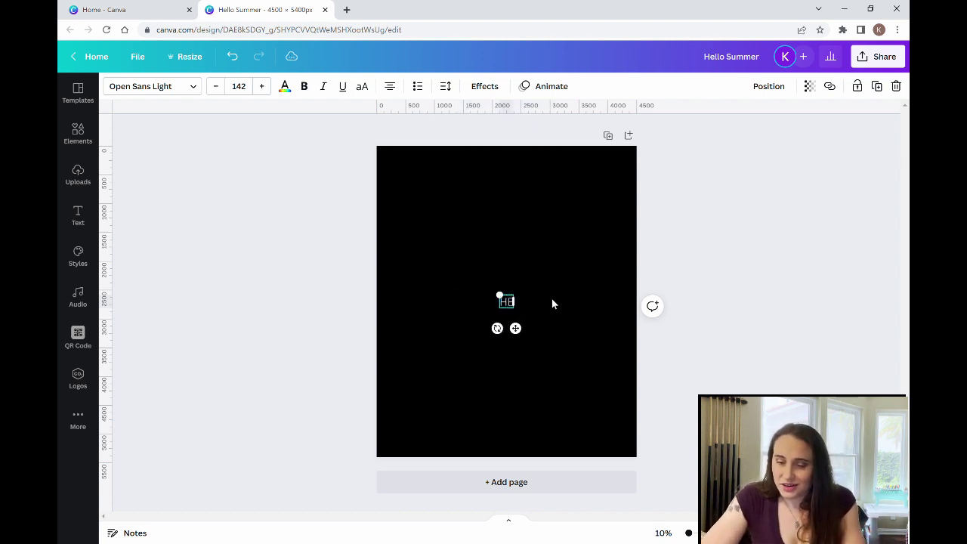
{"action": "type", "text": "LLOs"}
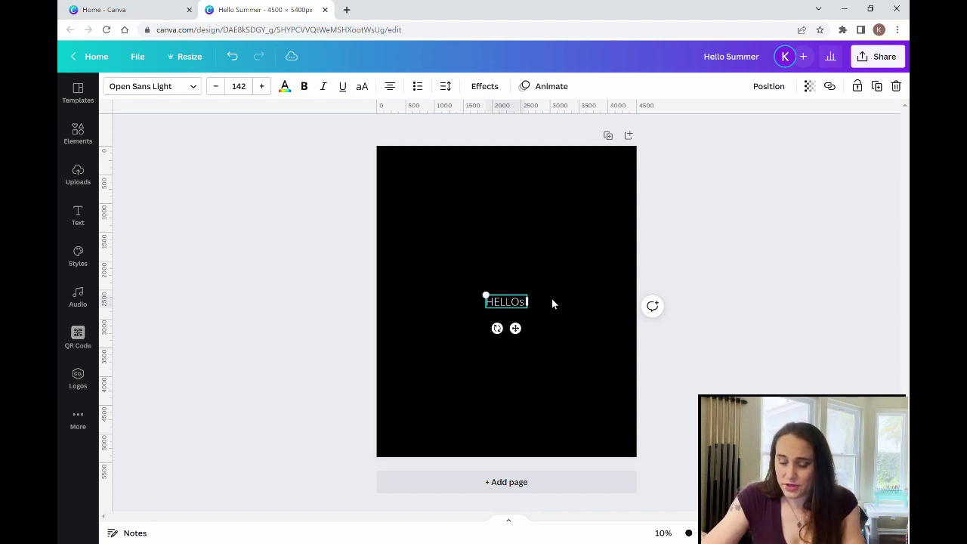
{"action": "key", "text": "BackSpace"}
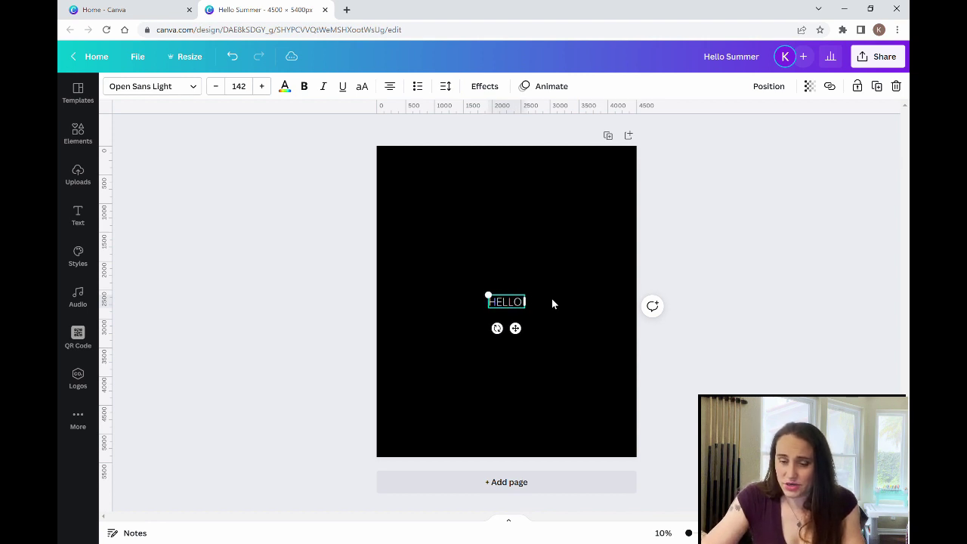
{"action": "type", "text": "SUMMER"}
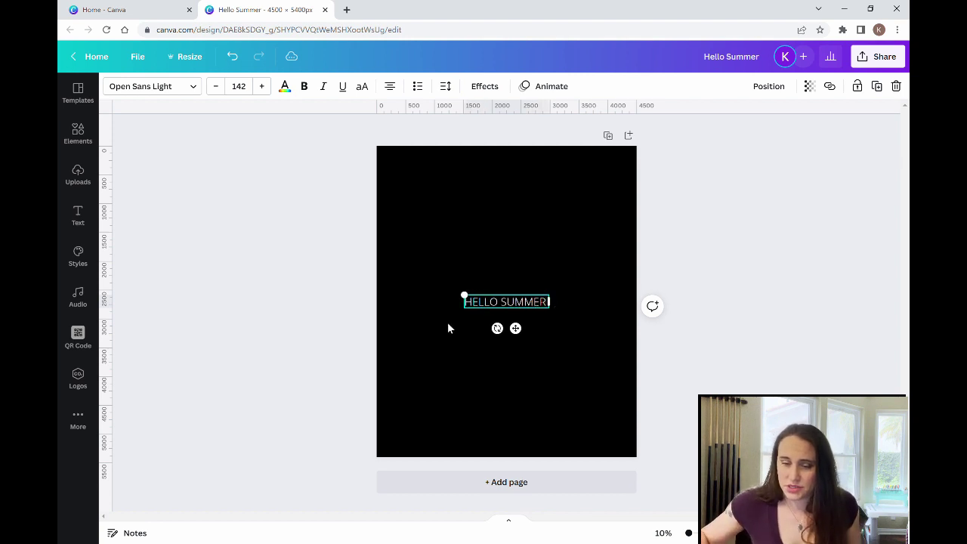
Enlarge the HELLO SUMMER text to font size 396 so it nearly spans the page width.
{"action": "left_click_drag", "start_coordinate": [465, 297], "coordinate": [428, 255]}
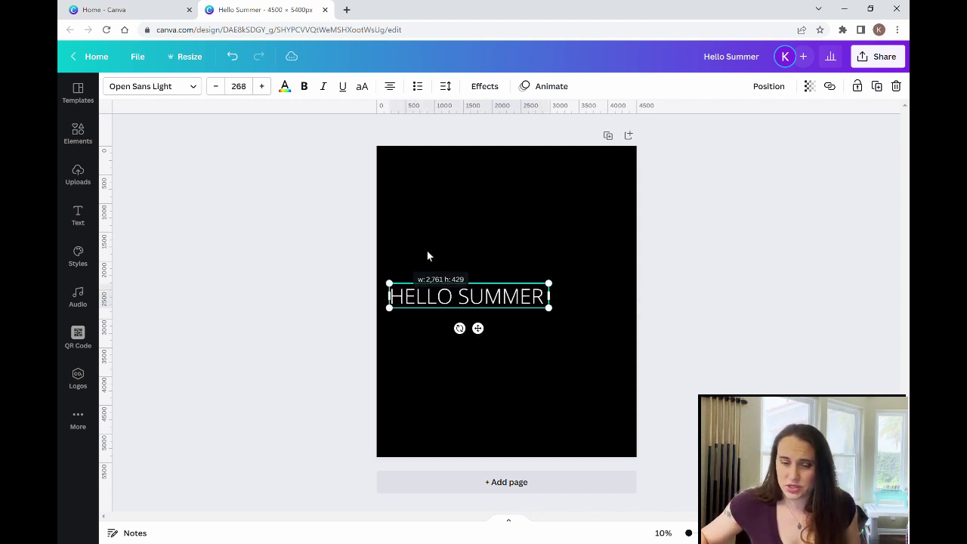
{"action": "left_click_drag", "start_coordinate": [557, 289], "coordinate": [630, 267]}
{"action": "left_click", "coordinate": [576, 396]}
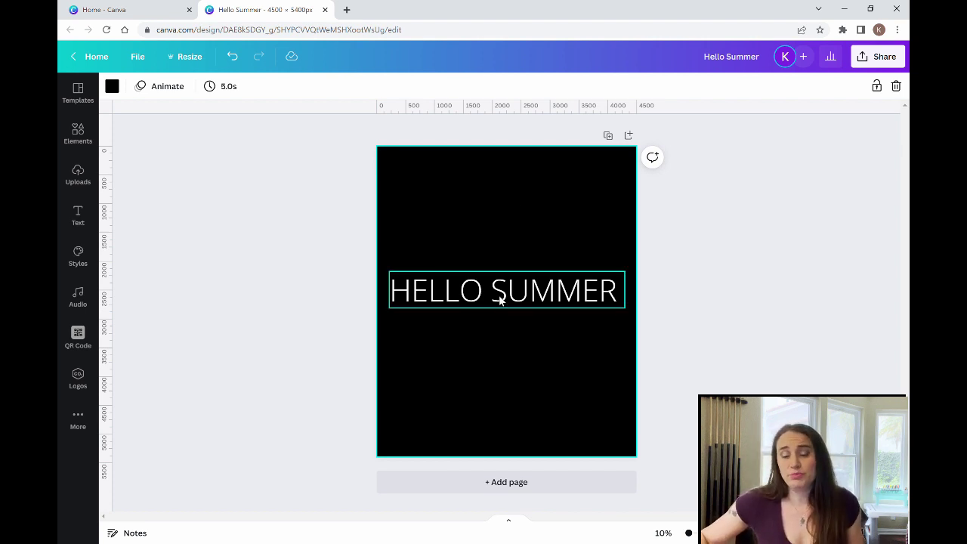
Set the HELLO SUMMER text in the uploaded Dream to Berich font and move it near the page's upper edge.
{"action": "left_click", "coordinate": [442, 306]}
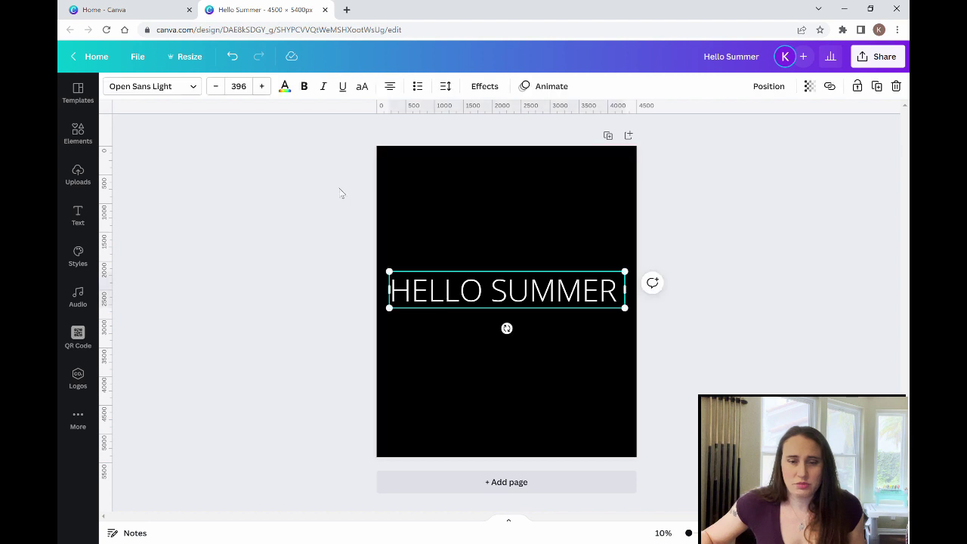
{"action": "left_click", "coordinate": [184, 88]}
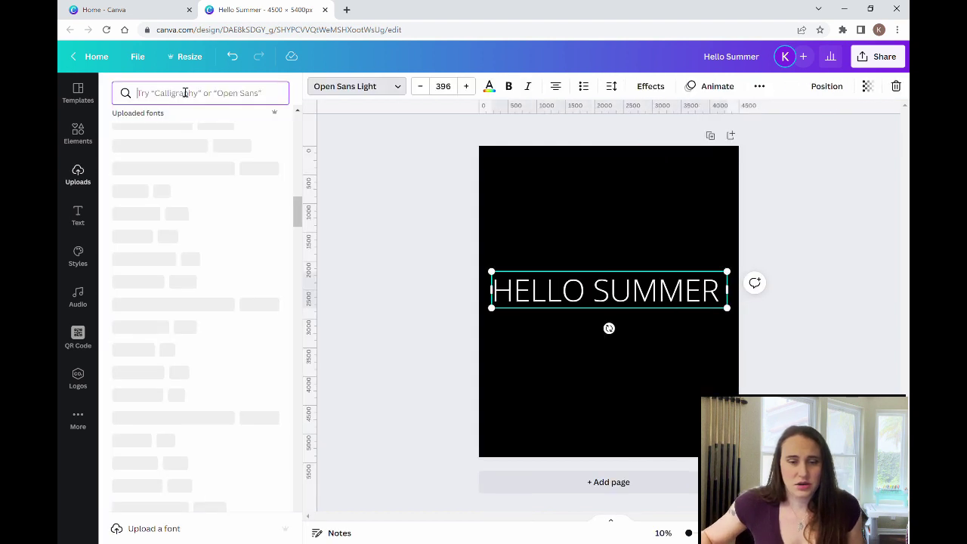
{"action": "left_click", "coordinate": [219, 302]}
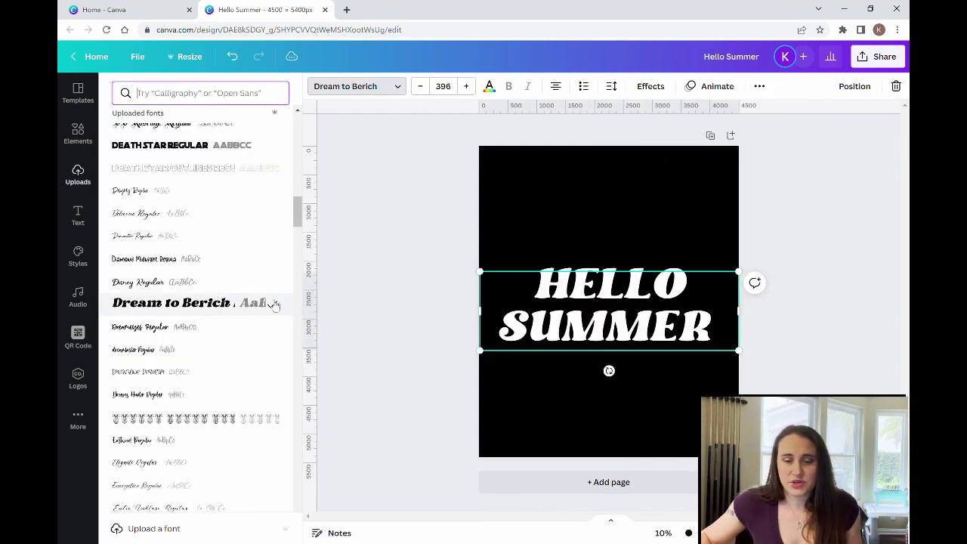
{"action": "left_click", "coordinate": [375, 286]}
{"action": "left_click", "coordinate": [529, 417]}
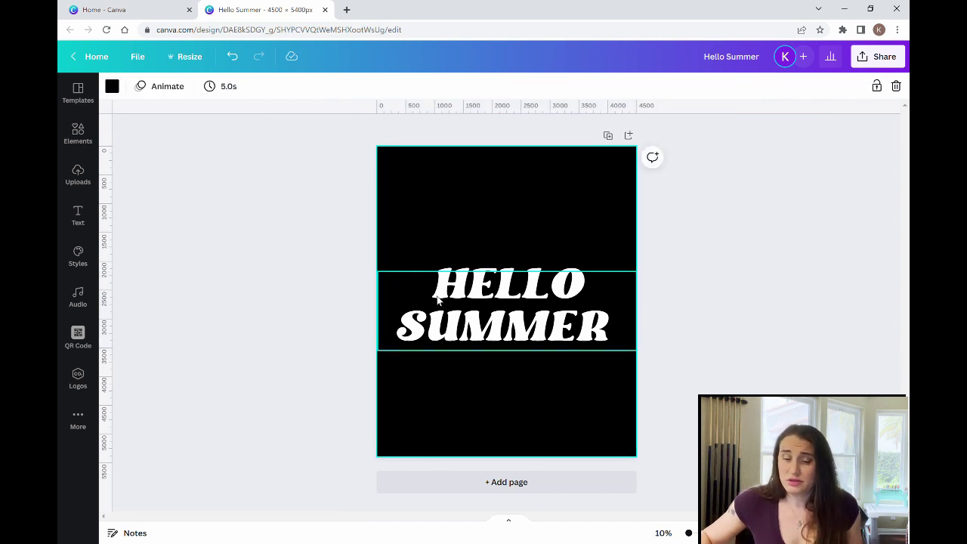
{"action": "left_click_drag", "start_coordinate": [495, 320], "coordinate": [495, 215]}
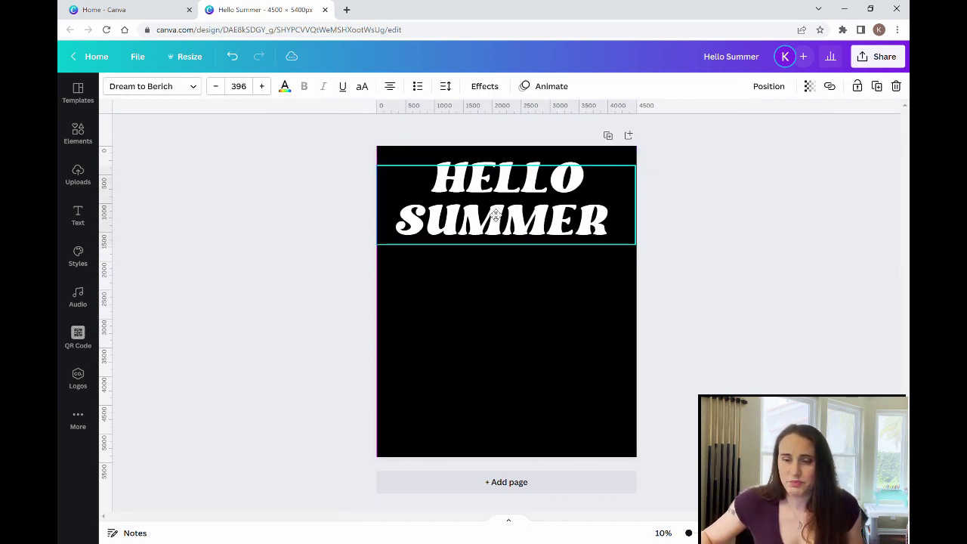
{"action": "left_click", "coordinate": [548, 341]}
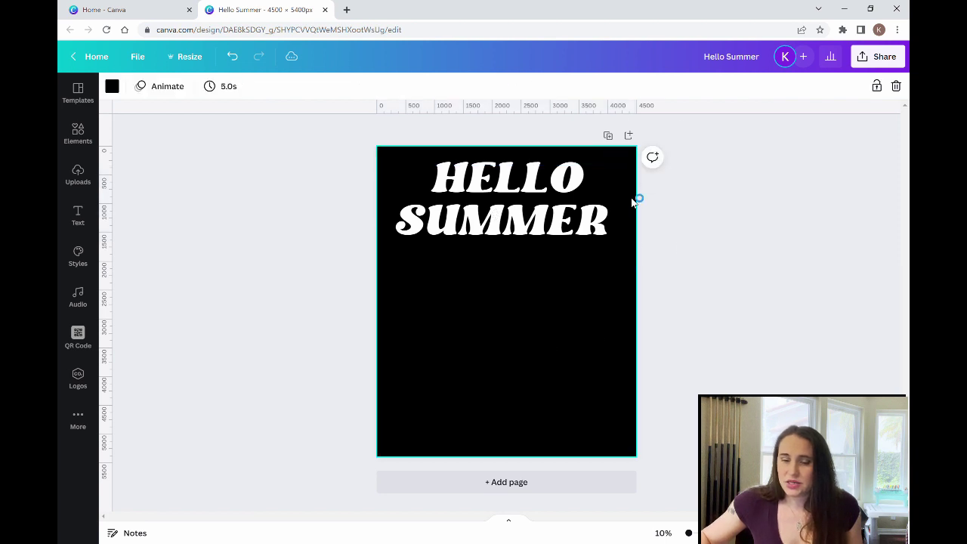
Download the design as a 4500 × 5400 px PNG with a transparent background.
{"action": "left_click", "coordinate": [866, 53]}
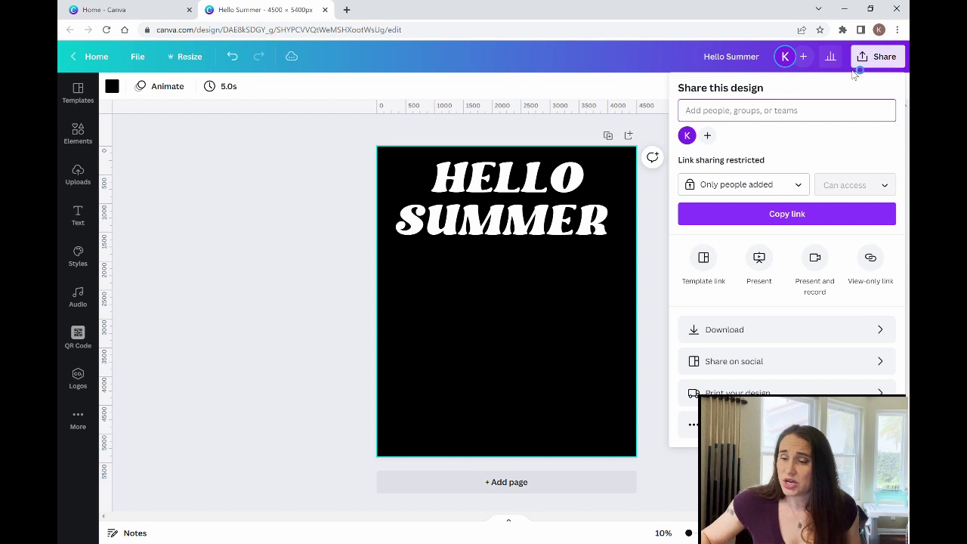
{"action": "left_click", "coordinate": [832, 336]}
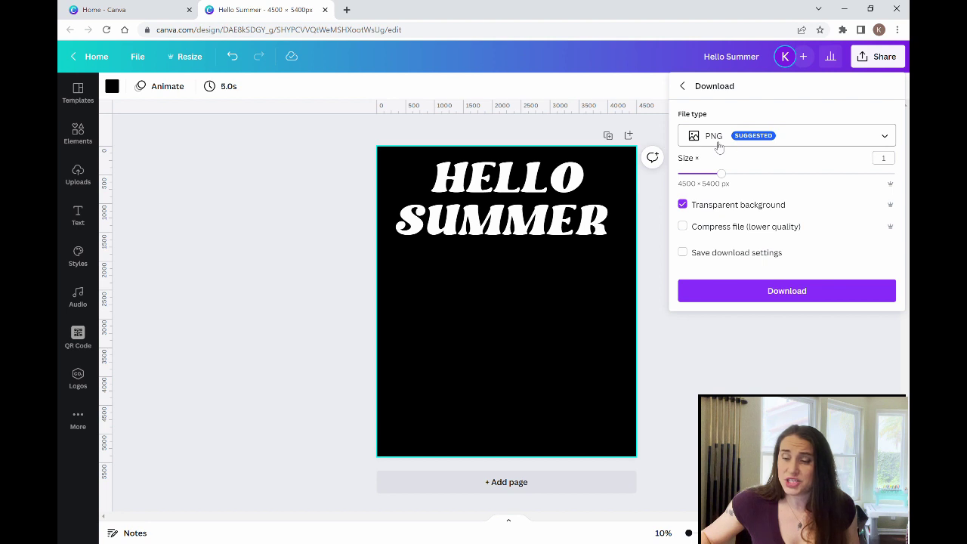
{"action": "left_click", "coordinate": [795, 293]}
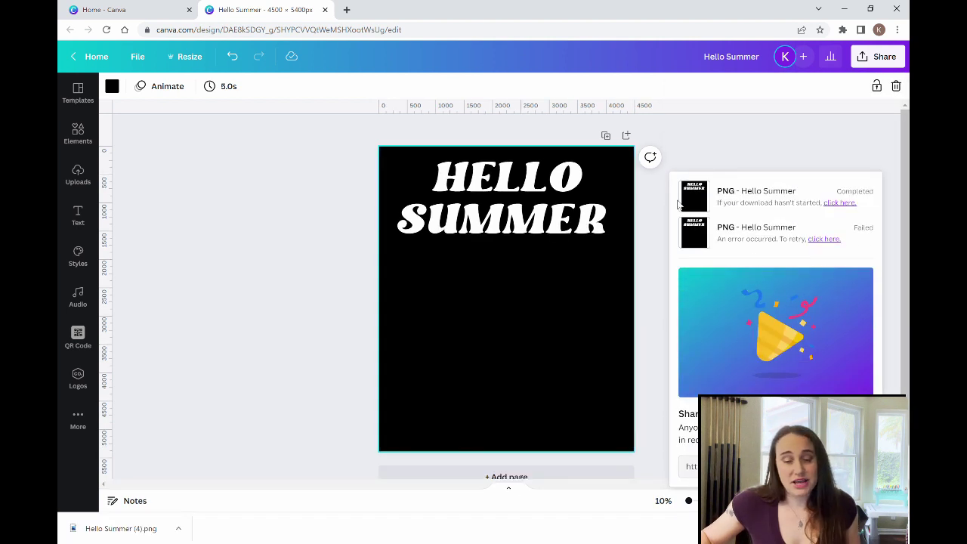
Delete the HELLO SUMMER text box and place the downloaded Hello Summer (4).png on the page instead.
{"action": "left_click", "coordinate": [537, 218]}
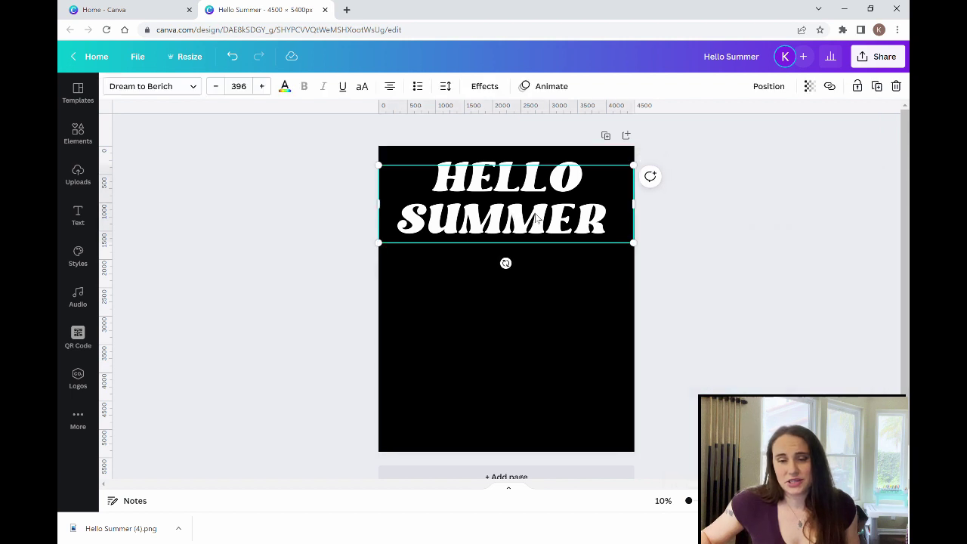
{"action": "key", "text": "Delete"}
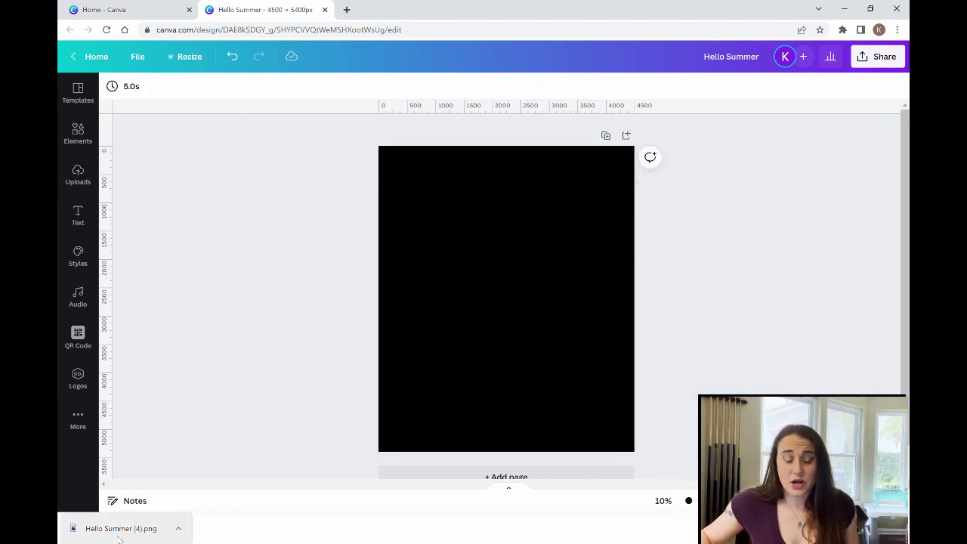
{"action": "left_click_drag", "start_coordinate": [112, 534], "coordinate": [571, 273]}
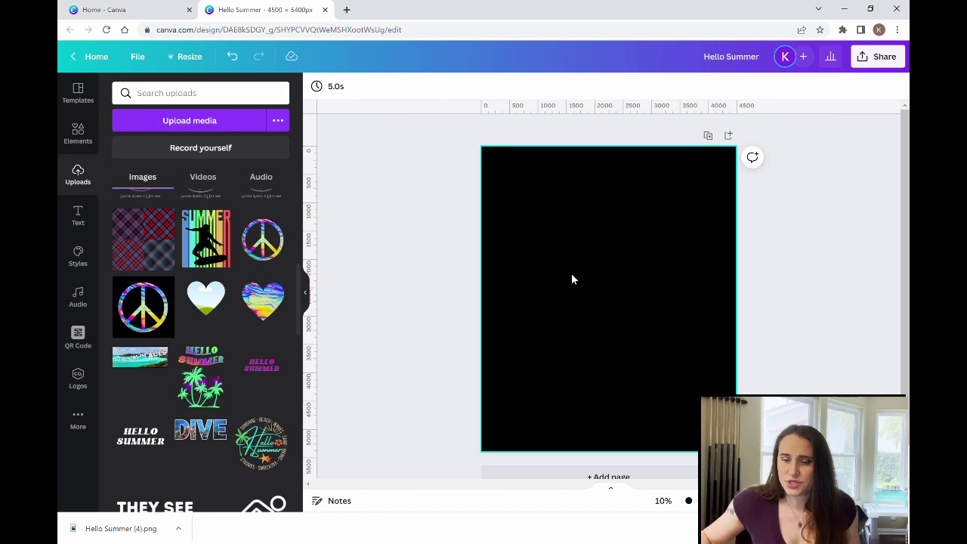
{"action": "left_click", "coordinate": [306, 293]}
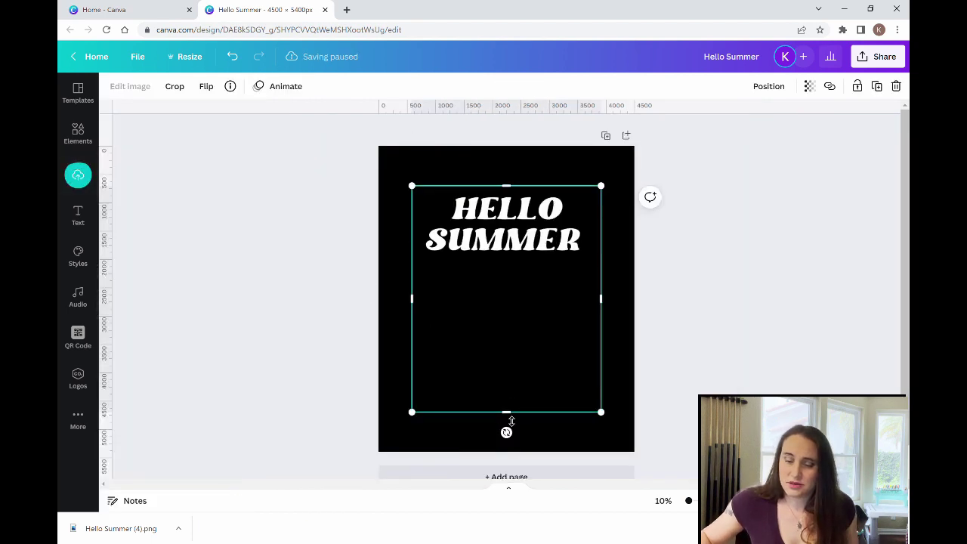
Crop the empty lower part of the HELLO SUMMER image to just below the lettering.
{"action": "left_click_drag", "start_coordinate": [511, 420], "coordinate": [507, 284]}
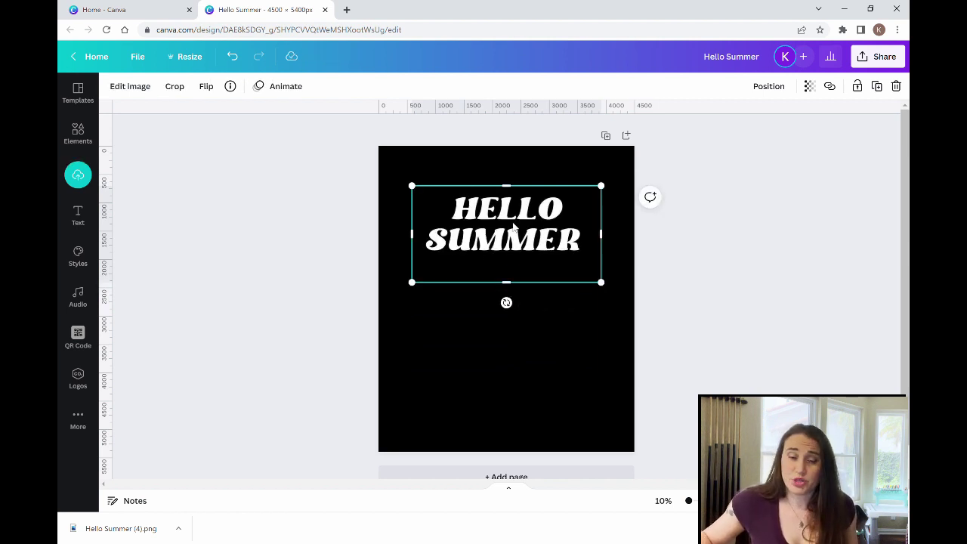
{"action": "left_click", "coordinate": [512, 313]}
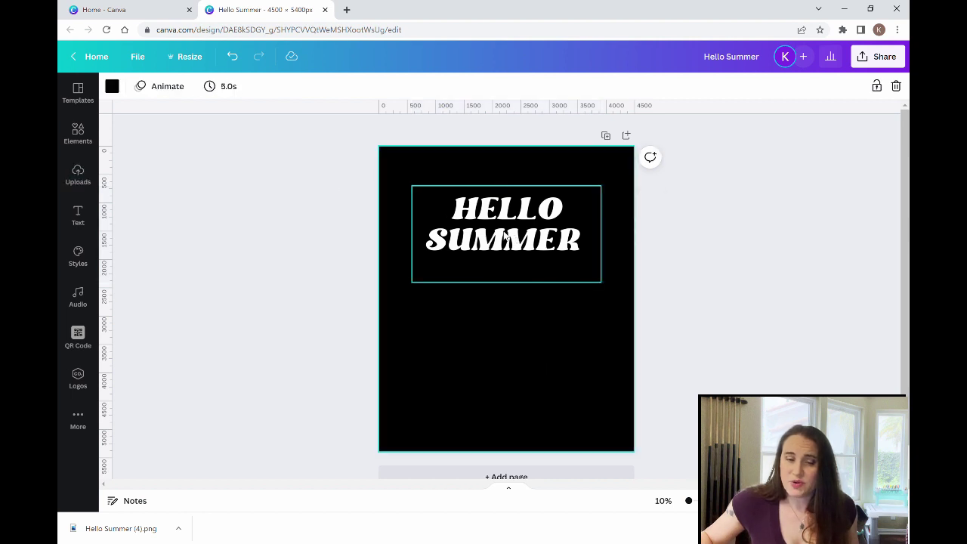
Choose the Wobble style of the Liquify effect for the HELLO SUMMER image.
{"action": "left_click", "coordinate": [464, 215]}
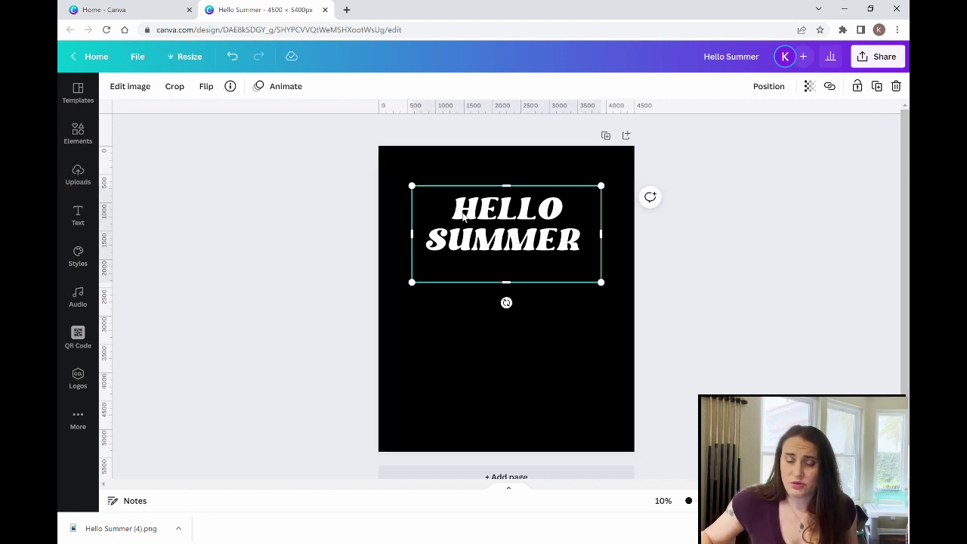
{"action": "left_click", "coordinate": [138, 88]}
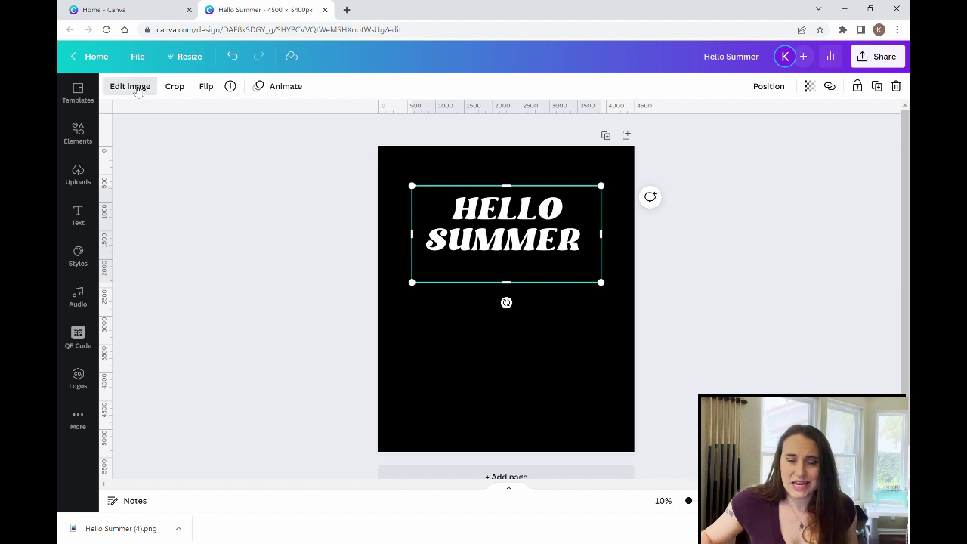
{"action": "scroll", "coordinate": [224, 220], "scroll_direction": "down", "scroll_amount": 1}
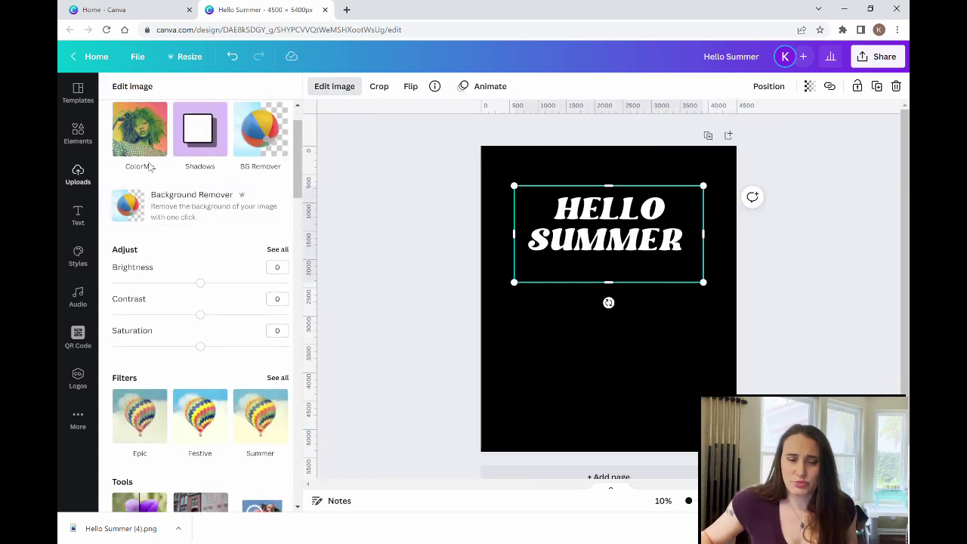
{"action": "scroll", "coordinate": [189, 200], "scroll_direction": "down", "scroll_amount": 3}
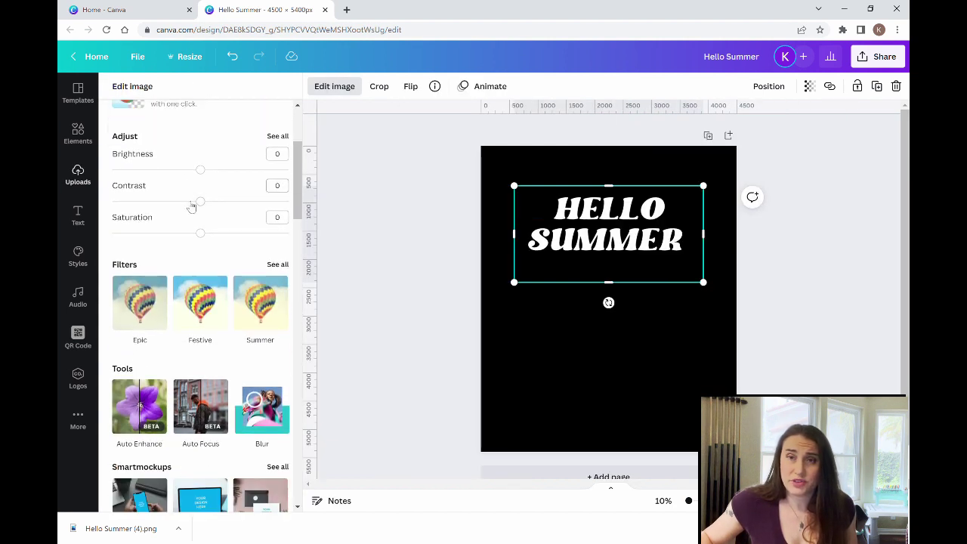
{"action": "scroll", "coordinate": [191, 206], "scroll_direction": "down", "scroll_amount": 3}
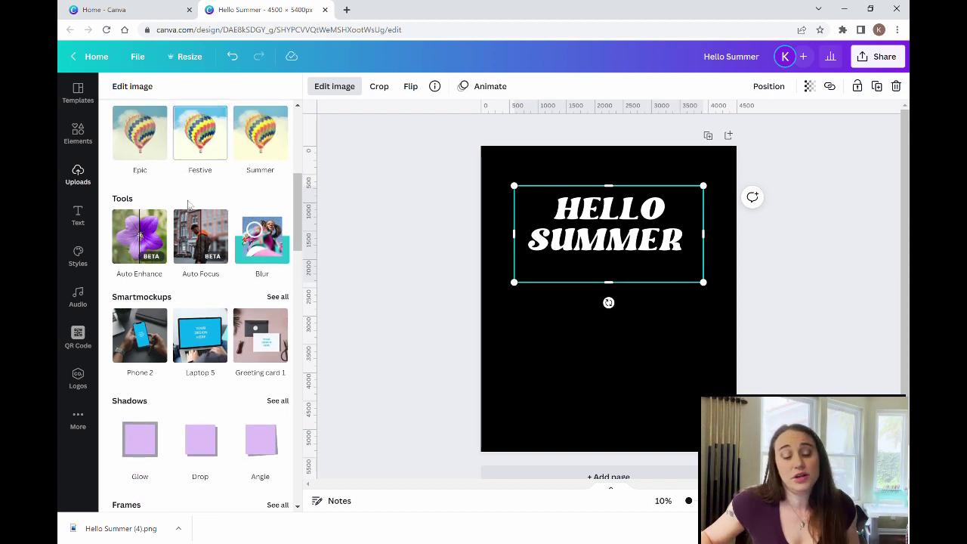
{"action": "scroll", "coordinate": [188, 204], "scroll_direction": "down", "scroll_amount": 5}
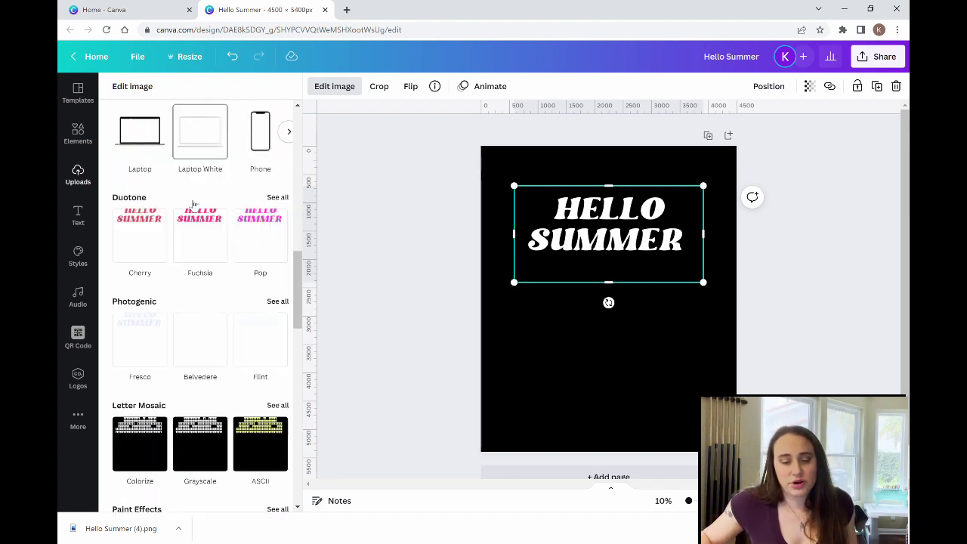
{"action": "scroll", "coordinate": [194, 204], "scroll_direction": "down", "scroll_amount": 8}
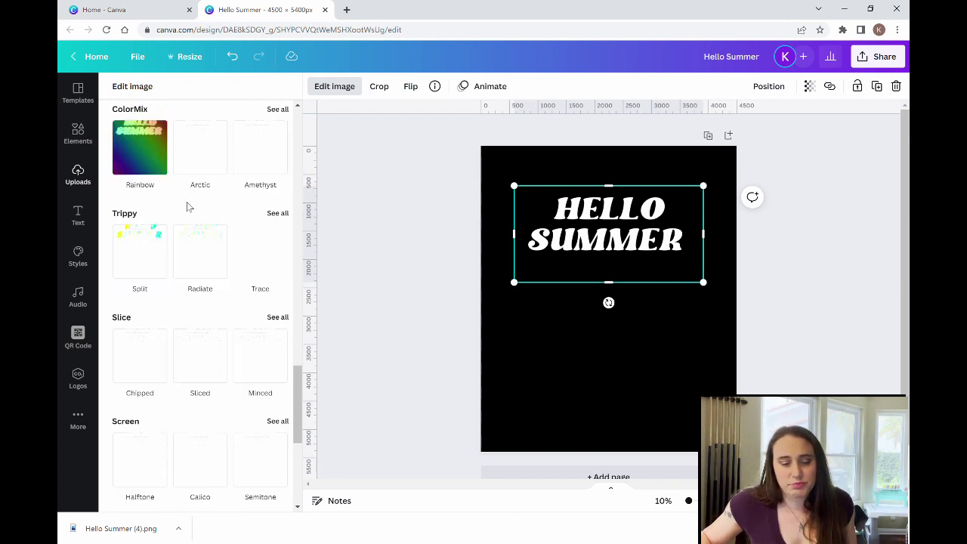
{"action": "scroll", "coordinate": [188, 204], "scroll_direction": "down", "scroll_amount": 5}
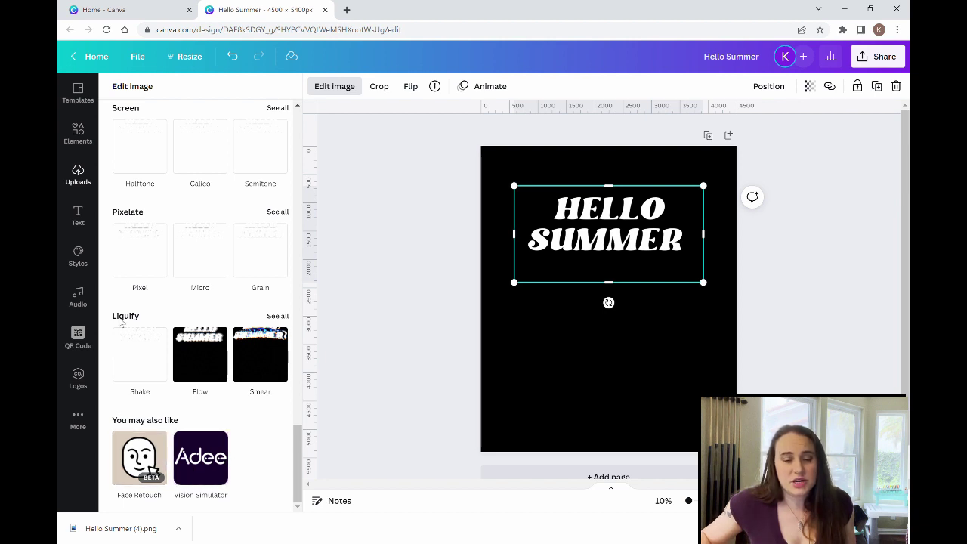
{"action": "left_click", "coordinate": [278, 316]}
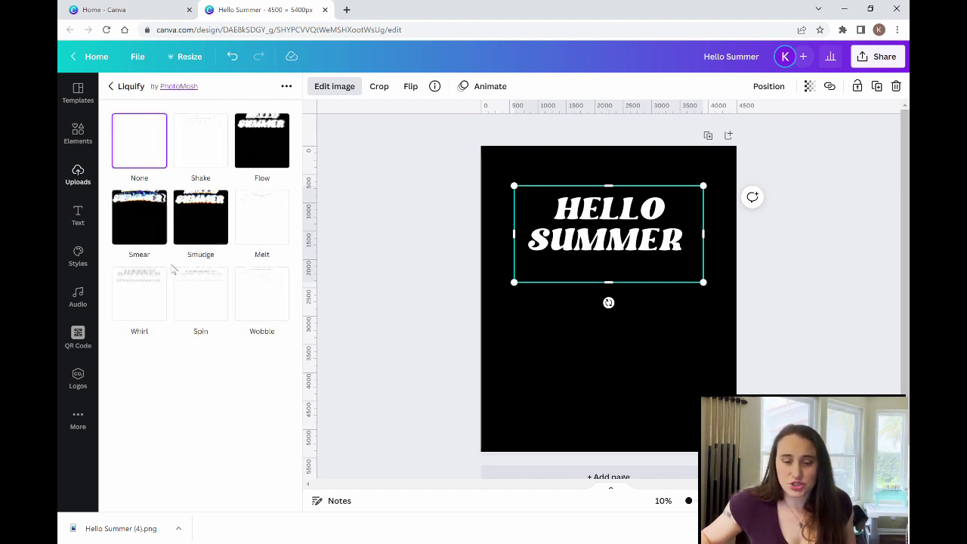
{"action": "left_click", "coordinate": [268, 302]}
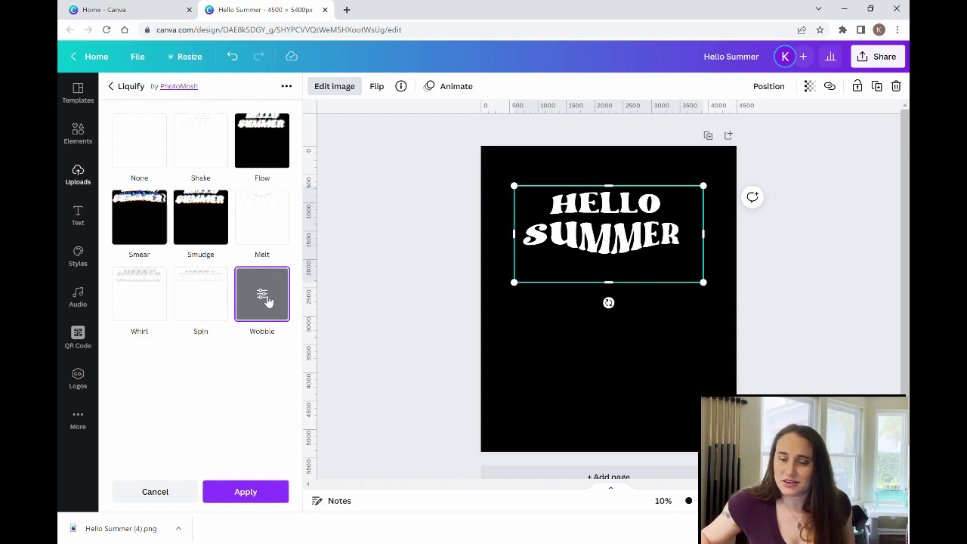
Set the Wobble amount to 0.0381 and size to 4, and apply the effect to the HELLO SUMMER image.
{"action": "left_click", "coordinate": [266, 299]}
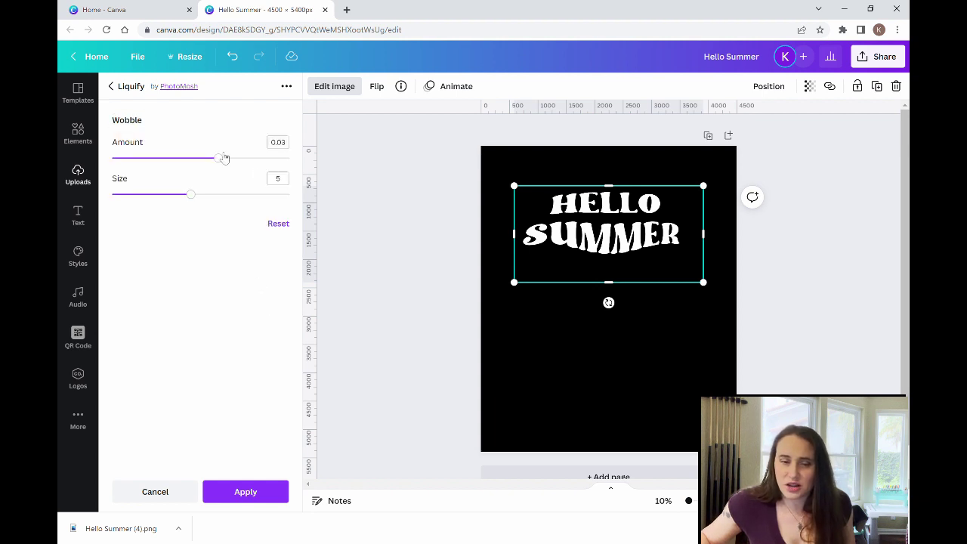
{"action": "left_click_drag", "start_coordinate": [222, 162], "coordinate": [249, 159]}
{"action": "mouse_move", "coordinate": [190, 194]}
{"action": "left_mouse_down"}
{"action": "mouse_move", "coordinate": [164, 198]}
{"action": "mouse_move", "coordinate": [173, 196]}
{"action": "left_mouse_up"}
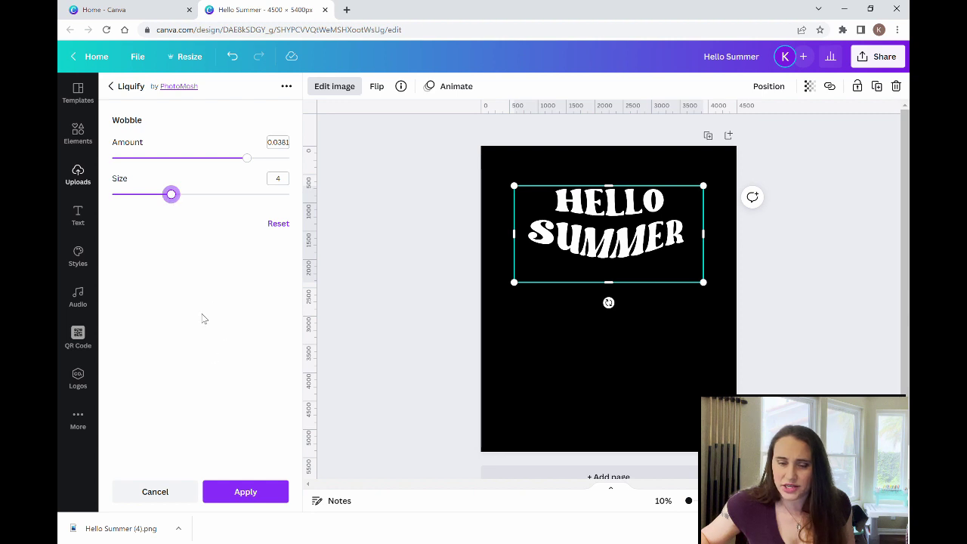
{"action": "left_click", "coordinate": [255, 499]}
{"action": "left_click", "coordinate": [631, 388]}
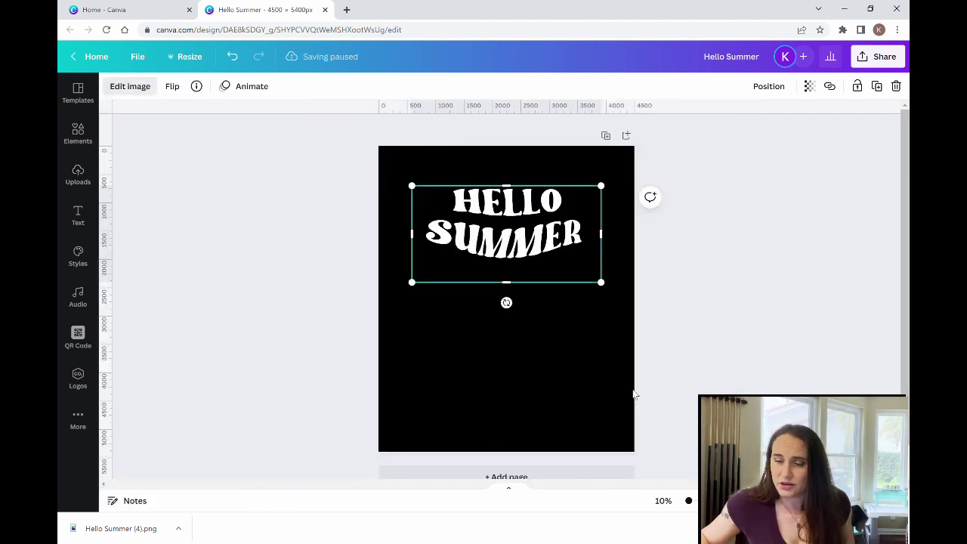
{"action": "left_click", "coordinate": [584, 381]}
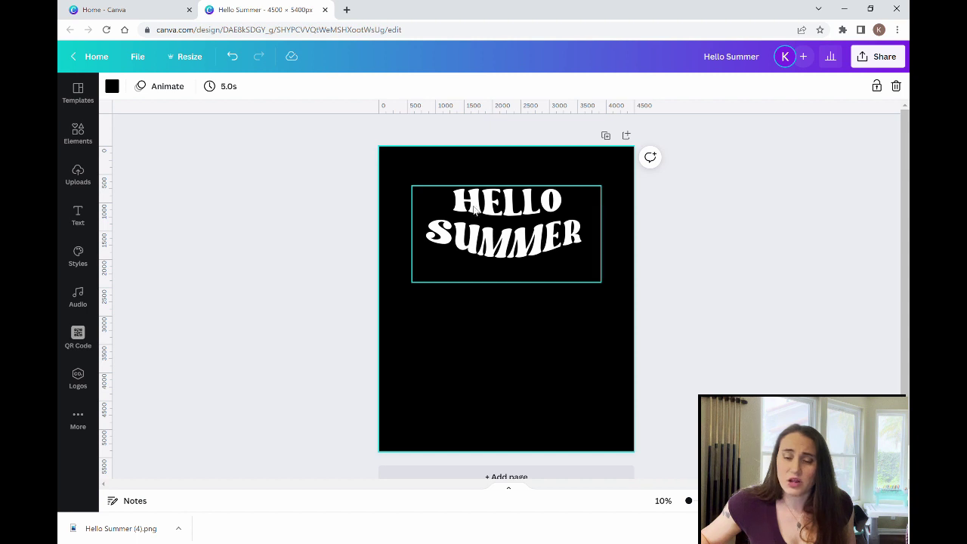
Add a Glow shadow to the wavy HELLO SUMMER image and open the shadow's settings.
{"action": "left_click", "coordinate": [519, 220]}
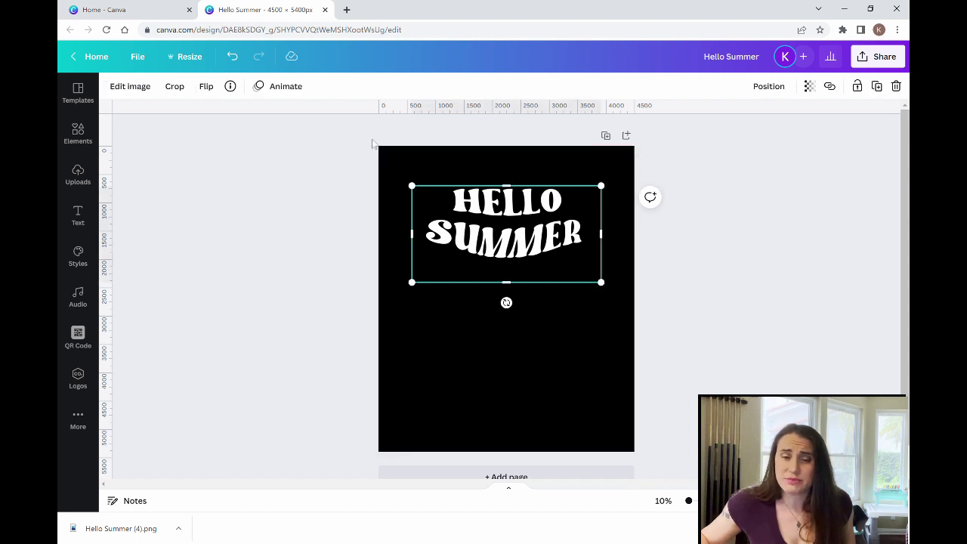
{"action": "left_click", "coordinate": [132, 86]}
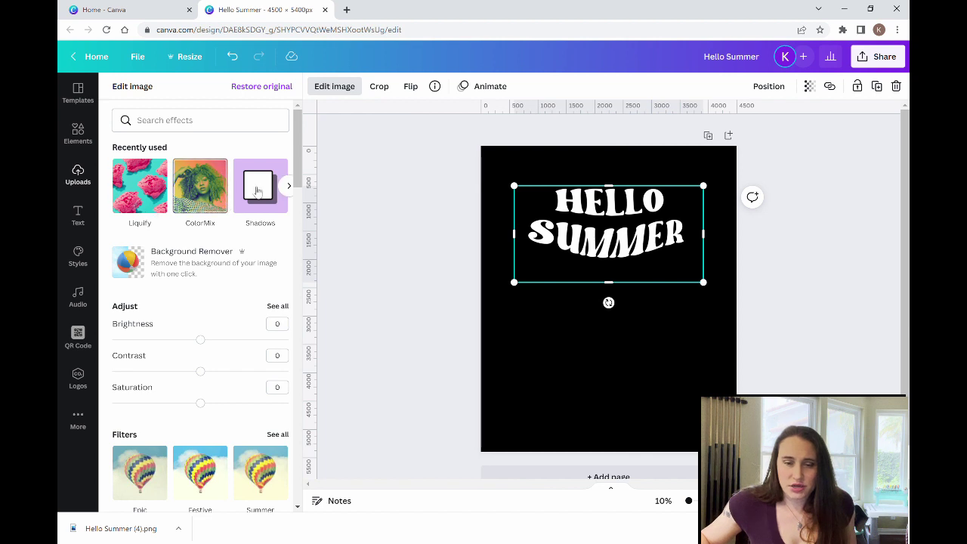
{"action": "left_click", "coordinate": [257, 191]}
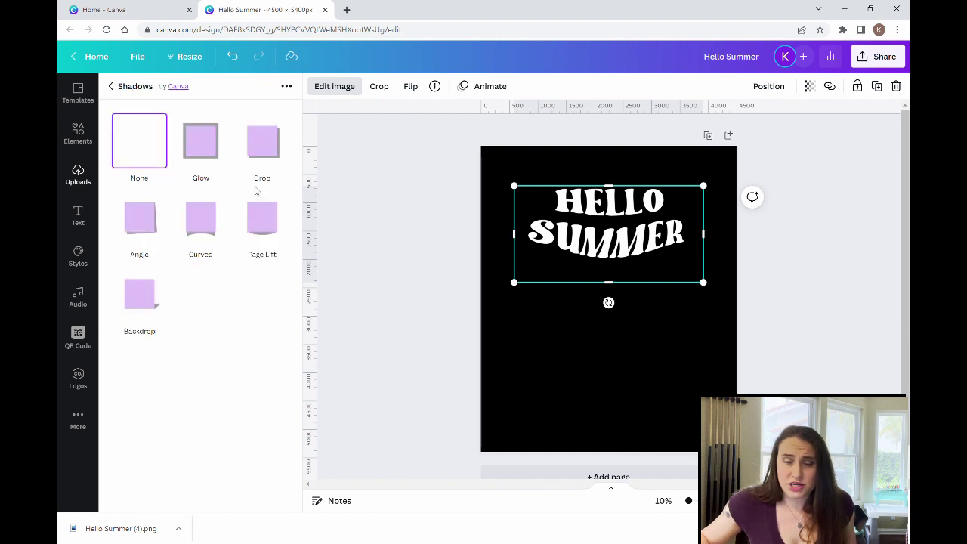
{"action": "left_click", "coordinate": [206, 141]}
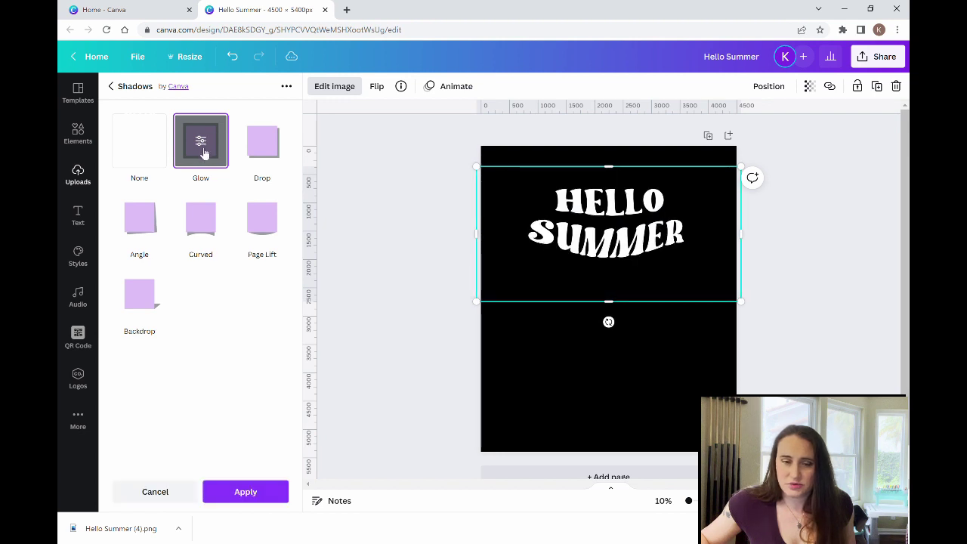
{"action": "left_click", "coordinate": [200, 145]}
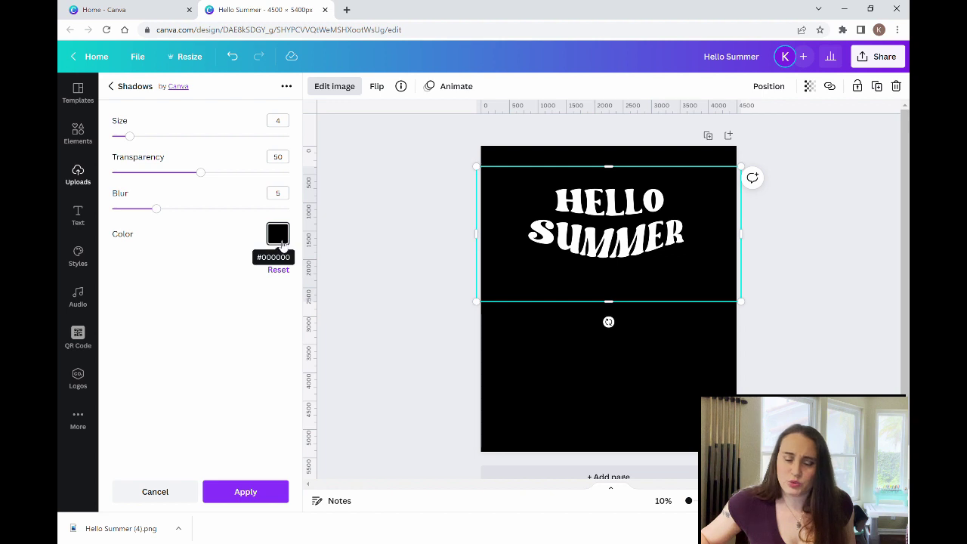
Set the Glow shadow's blur to 0, transparency to 100 and size to 22, and apply it.
{"action": "left_click_drag", "start_coordinate": [156, 209], "coordinate": [84, 212]}
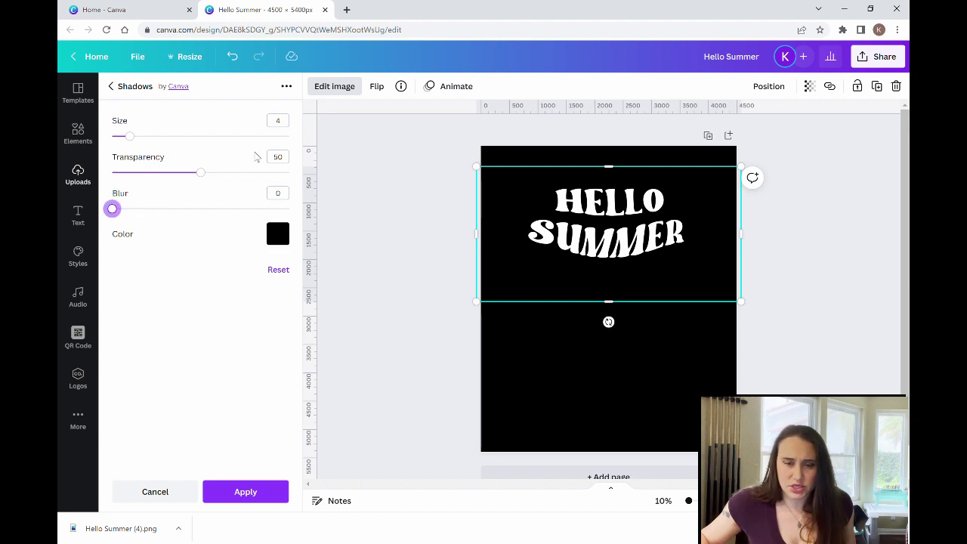
{"action": "left_click_drag", "start_coordinate": [206, 174], "coordinate": [299, 181]}
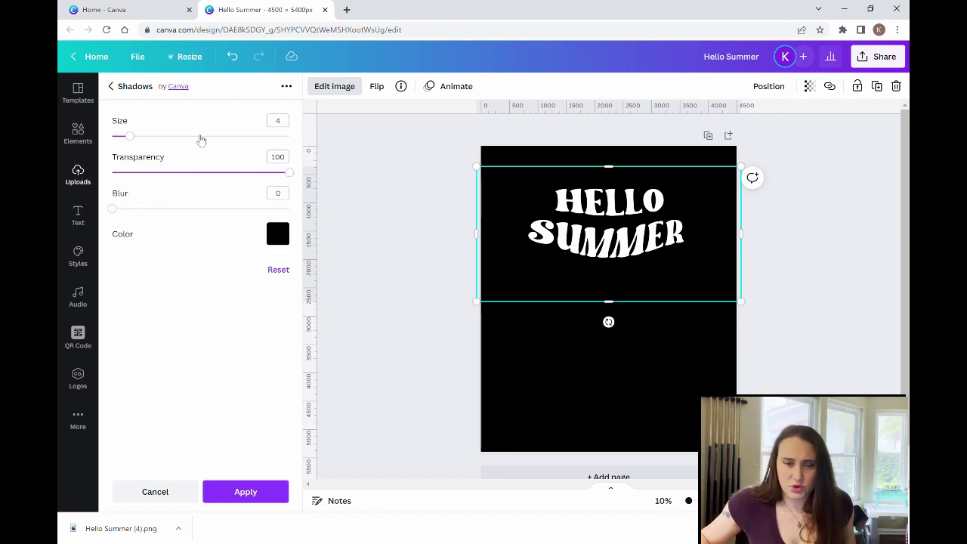
{"action": "left_click", "coordinate": [187, 138]}
{"action": "left_click_drag", "start_coordinate": [188, 140], "coordinate": [202, 140]}
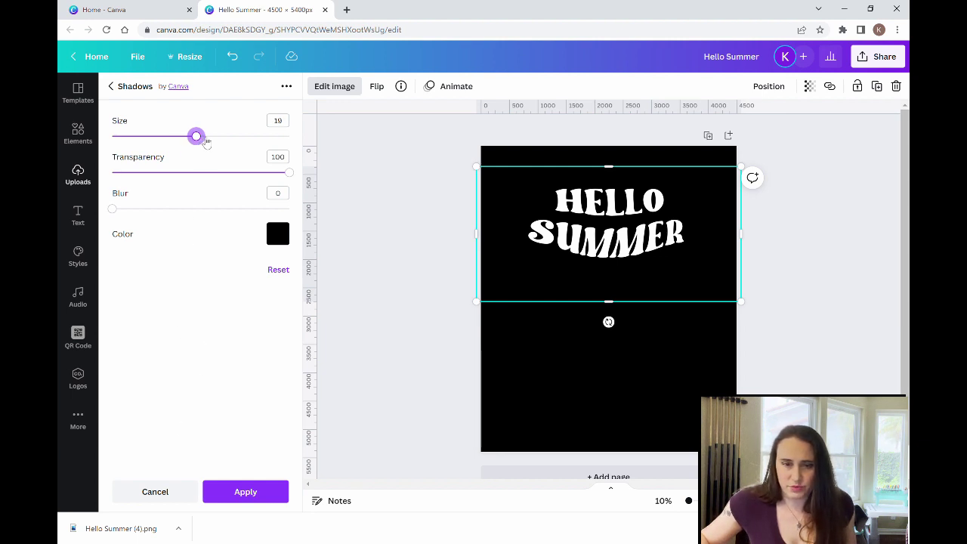
{"action": "left_click_drag", "start_coordinate": [203, 142], "coordinate": [210, 139]}
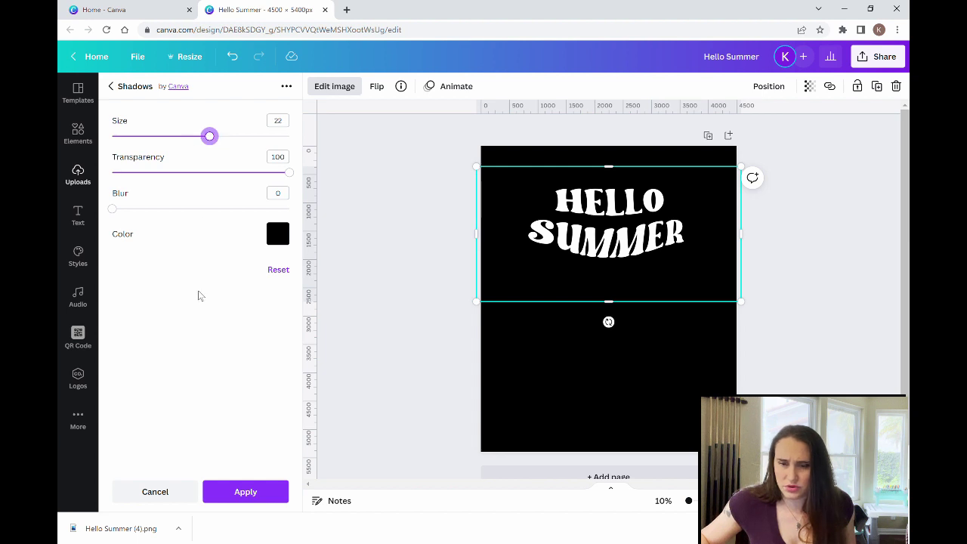
{"action": "left_click", "coordinate": [252, 494]}
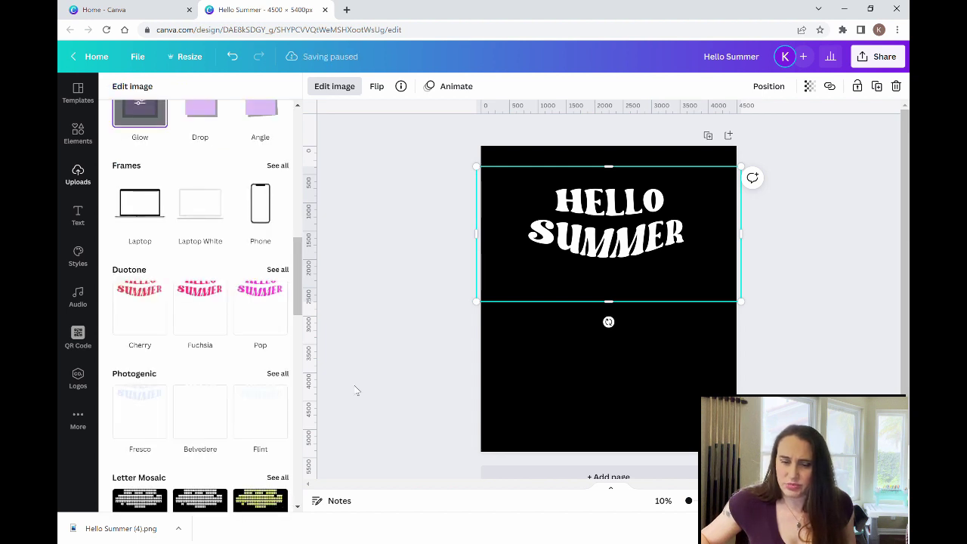
{"action": "left_click", "coordinate": [410, 335]}
Change the page background to the darkest gray of the default colors.
{"action": "left_click", "coordinate": [499, 378]}
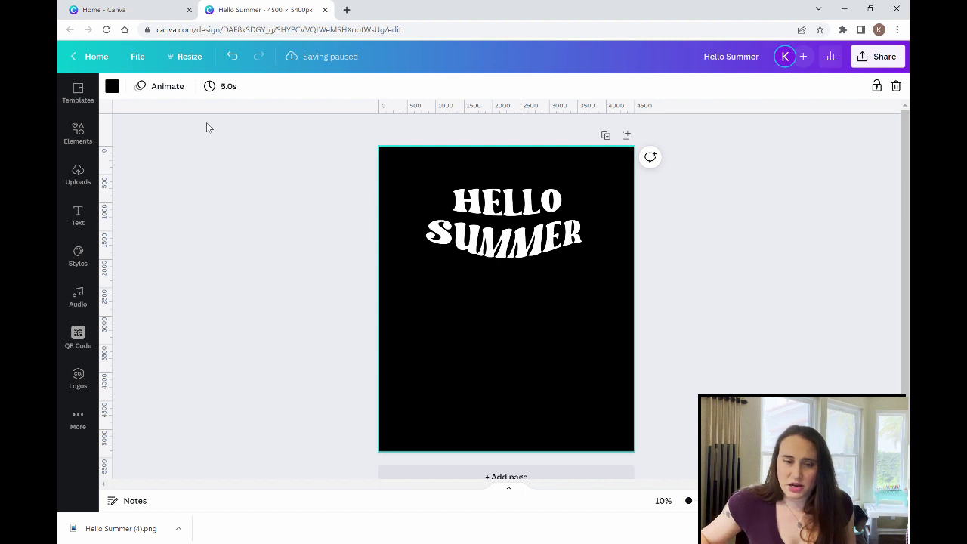
{"action": "left_click", "coordinate": [112, 86]}
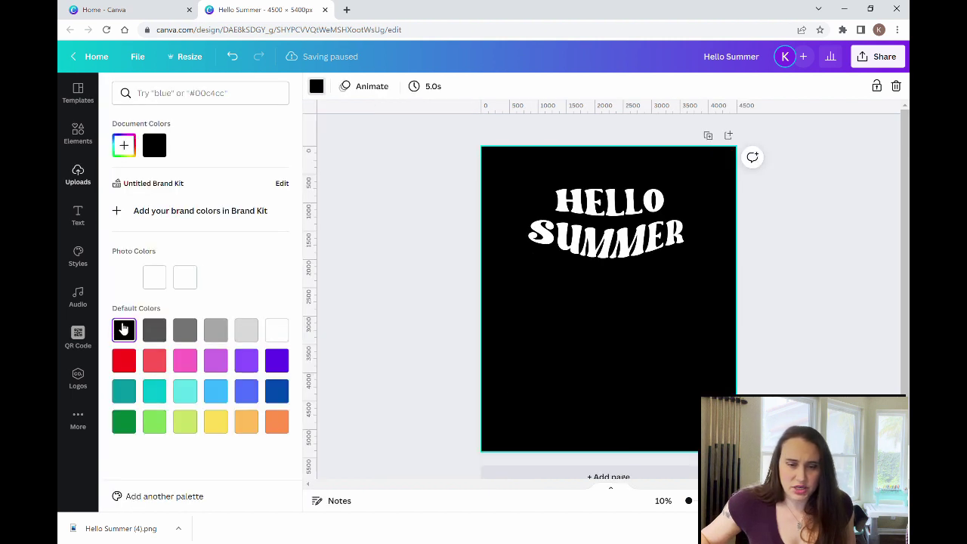
{"action": "left_click", "coordinate": [154, 330]}
{"action": "left_click", "coordinate": [388, 258]}
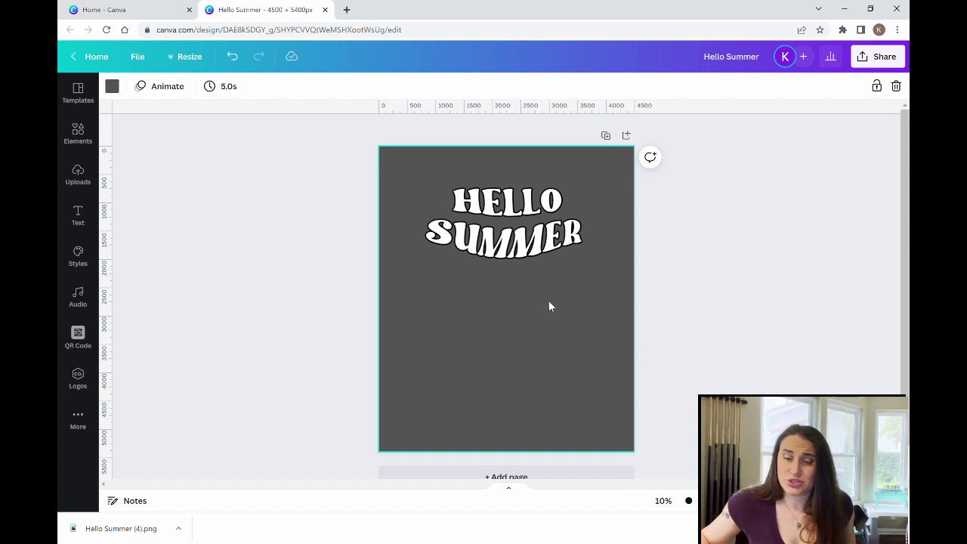
Choose the Rainbow style of the ColorMix effect for the outlined HELLO SUMMER image.
{"action": "left_click", "coordinate": [543, 214]}
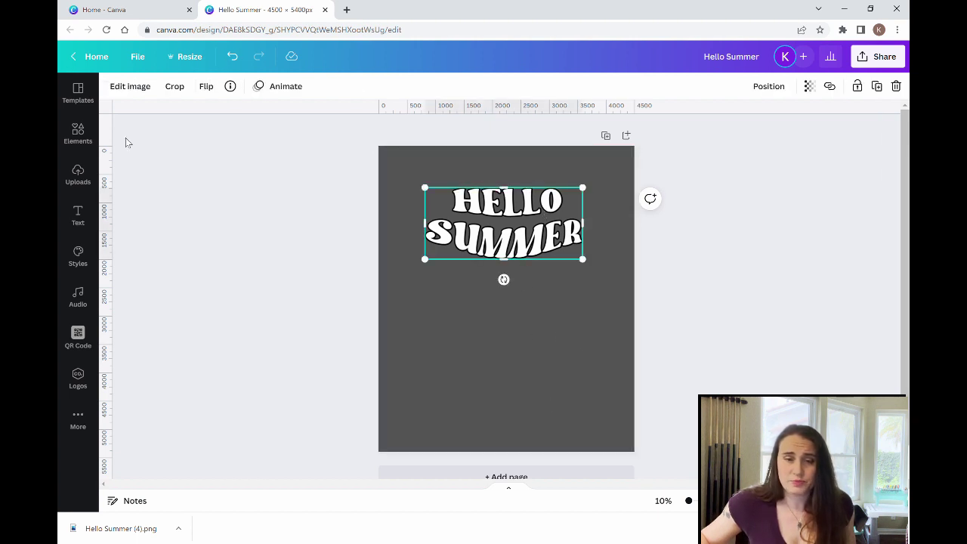
{"action": "left_click", "coordinate": [130, 87]}
{"action": "scroll", "coordinate": [210, 272], "scroll_direction": "down", "scroll_amount": 5}
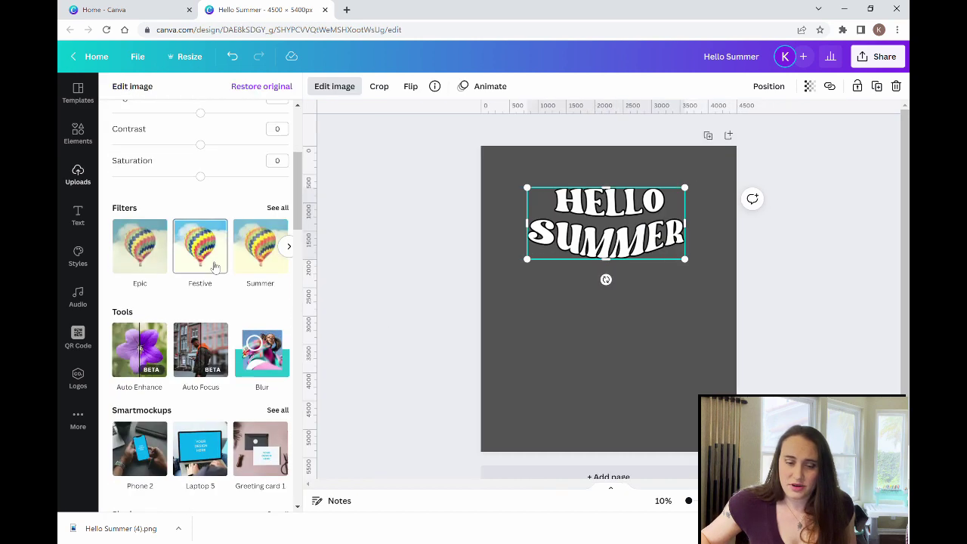
{"action": "scroll", "coordinate": [212, 266], "scroll_direction": "down", "scroll_amount": 7}
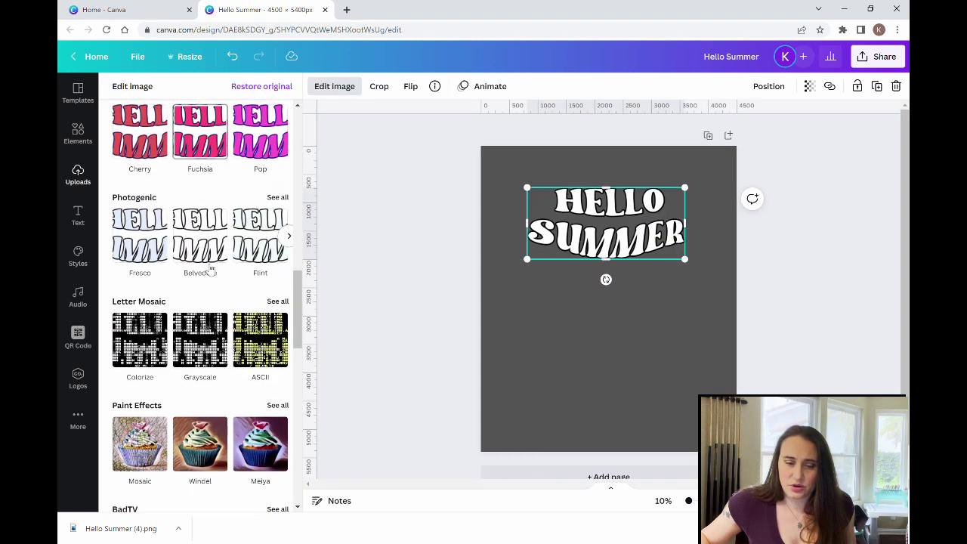
{"action": "scroll", "coordinate": [205, 268], "scroll_direction": "down", "scroll_amount": 5}
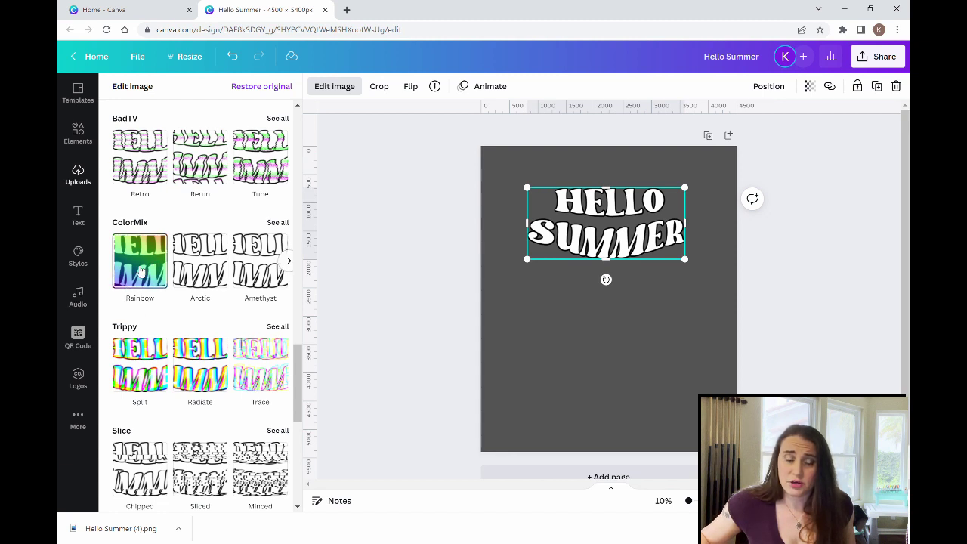
{"action": "left_click", "coordinate": [140, 270]}
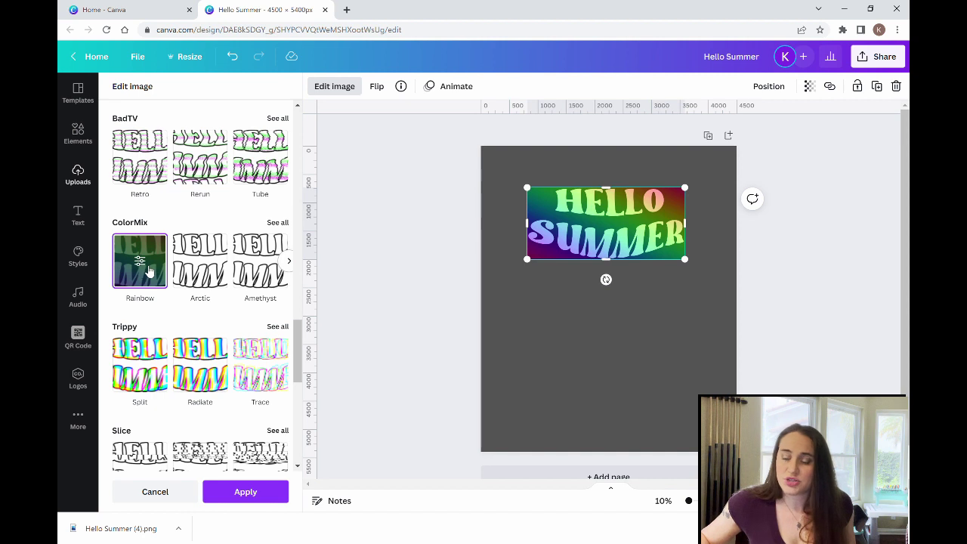
Set the Rainbow effect's amount to 0.46 and offset to 1.47, and apply it to the HELLO SUMMER image.
{"action": "left_click", "coordinate": [141, 263]}
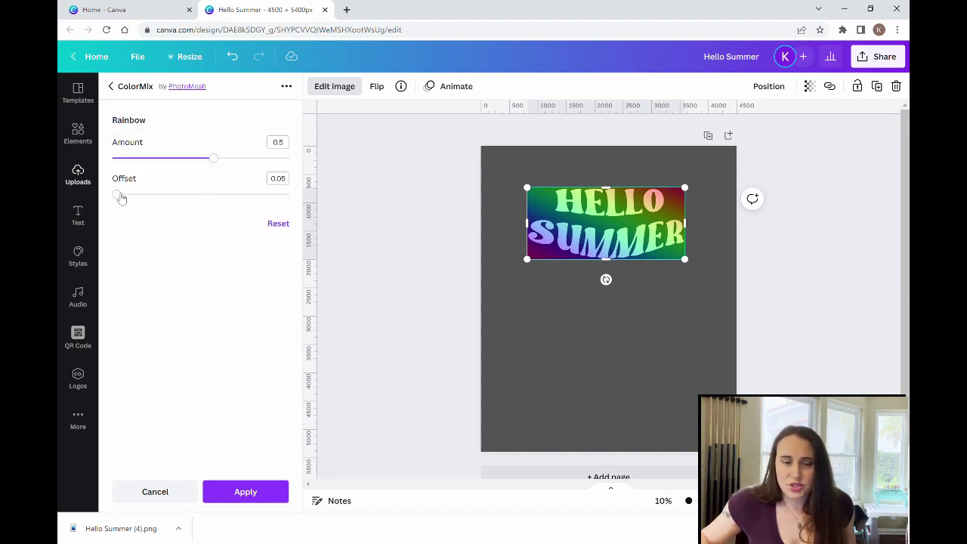
{"action": "left_click_drag", "start_coordinate": [120, 195], "coordinate": [298, 201]}
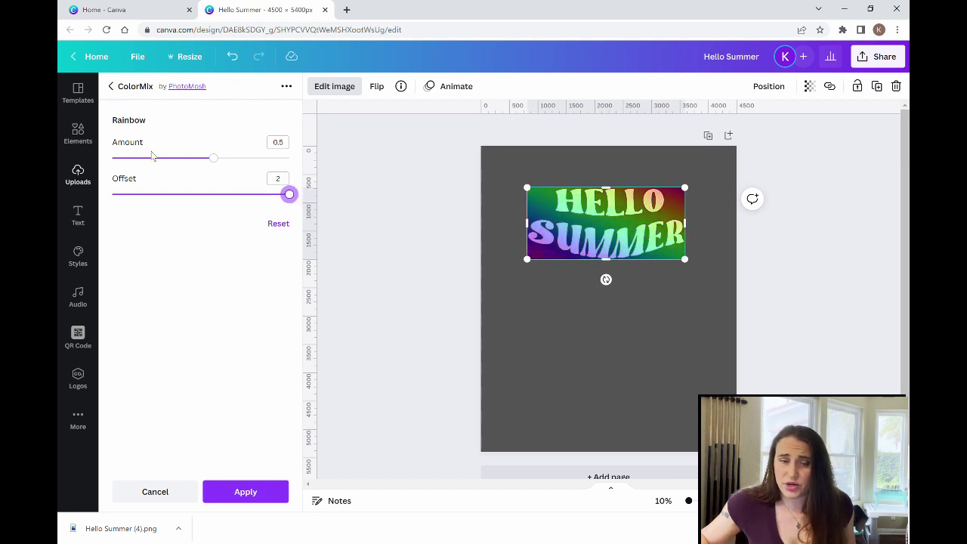
{"action": "mouse_move", "coordinate": [215, 159]}
{"action": "left_mouse_down"}
{"action": "mouse_move", "coordinate": [299, 159]}
{"action": "mouse_move", "coordinate": [165, 161]}
{"action": "mouse_move", "coordinate": [243, 164]}
{"action": "mouse_move", "coordinate": [208, 166]}
{"action": "left_mouse_up"}
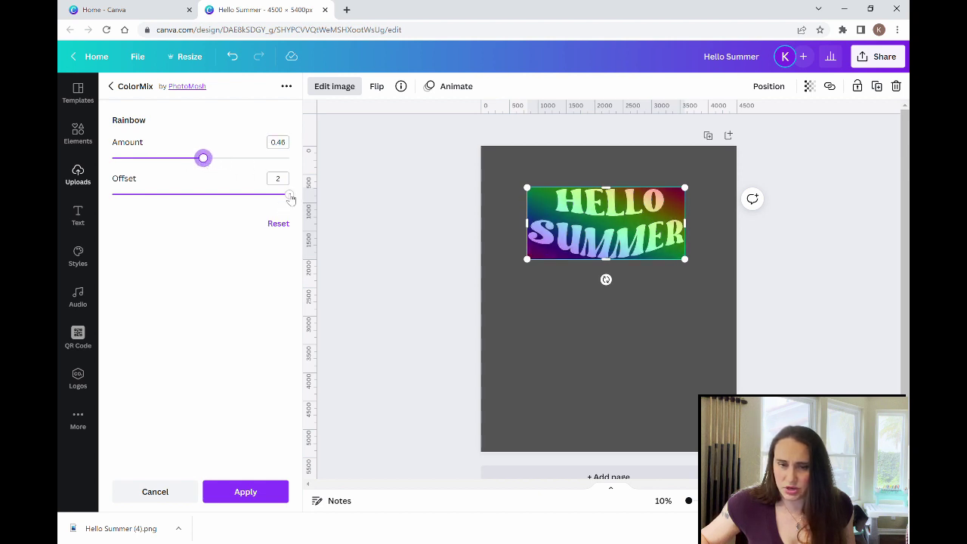
{"action": "left_click_drag", "start_coordinate": [289, 194], "coordinate": [246, 202]}
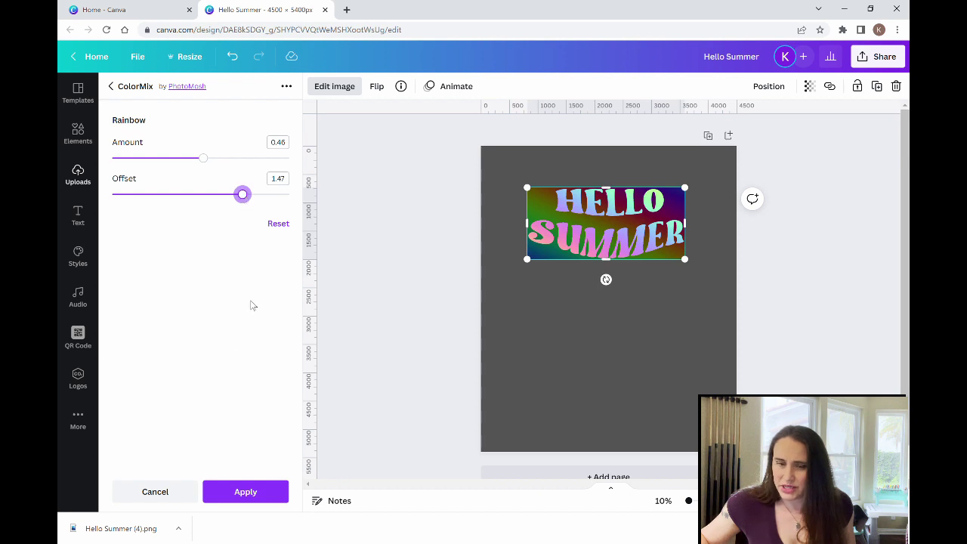
{"action": "left_click", "coordinate": [245, 492]}
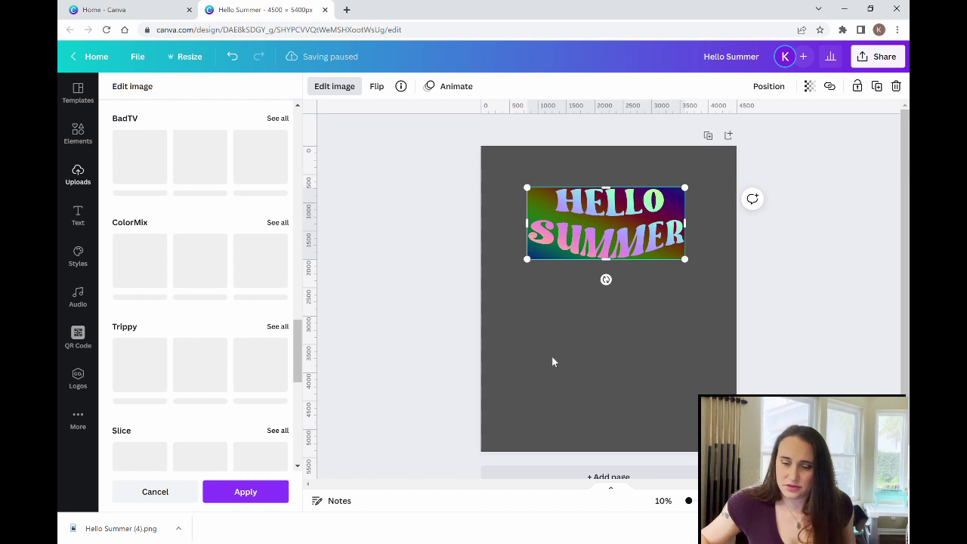
{"action": "key", "text": "Escape"}
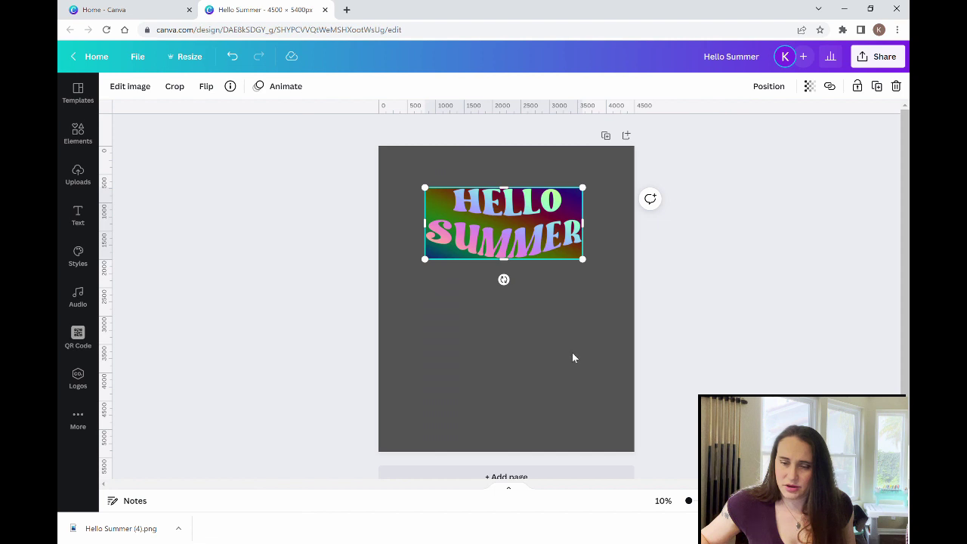
{"action": "left_click", "coordinate": [572, 357]}
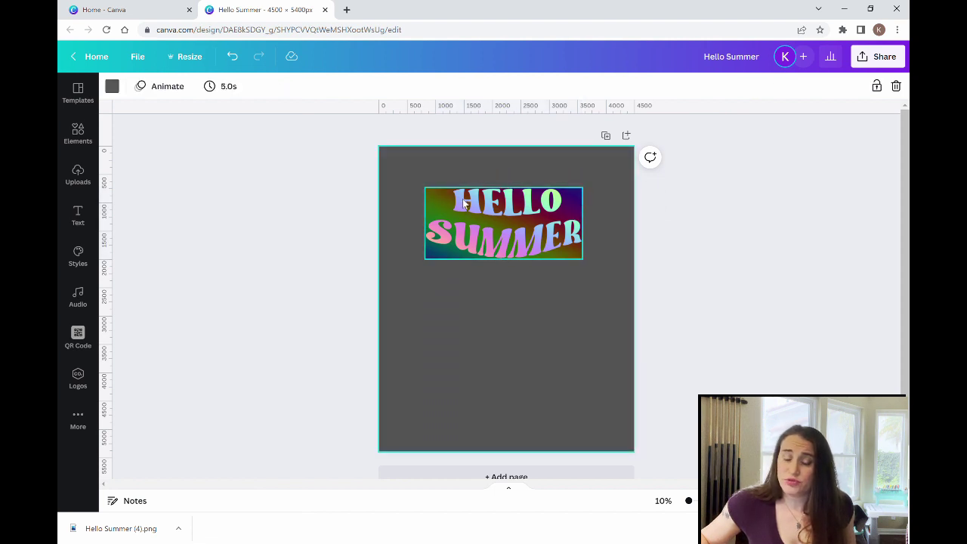
Remove the rainbow-colored background from the HELLO SUMMER image with Background Remover and apply the result.
{"action": "left_click", "coordinate": [533, 231]}
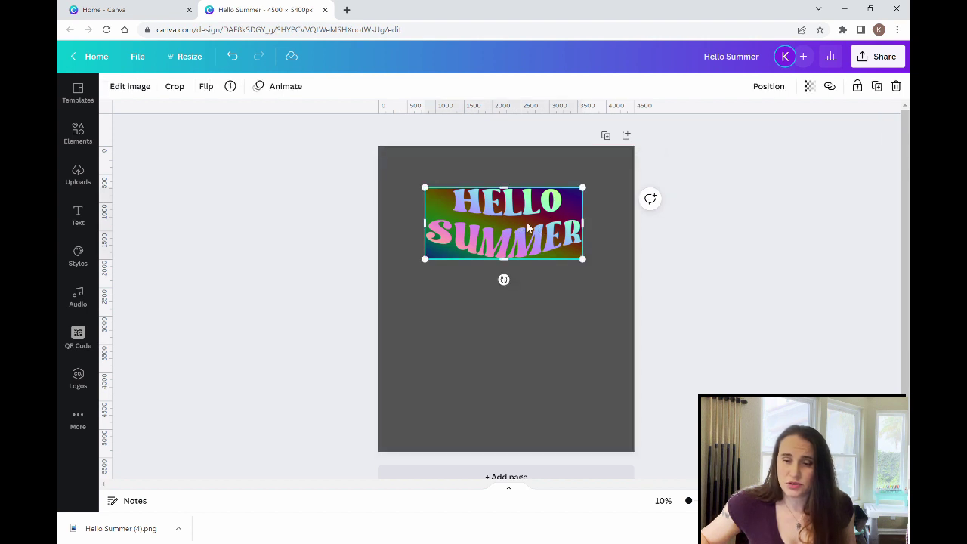
{"action": "left_click", "coordinate": [130, 87]}
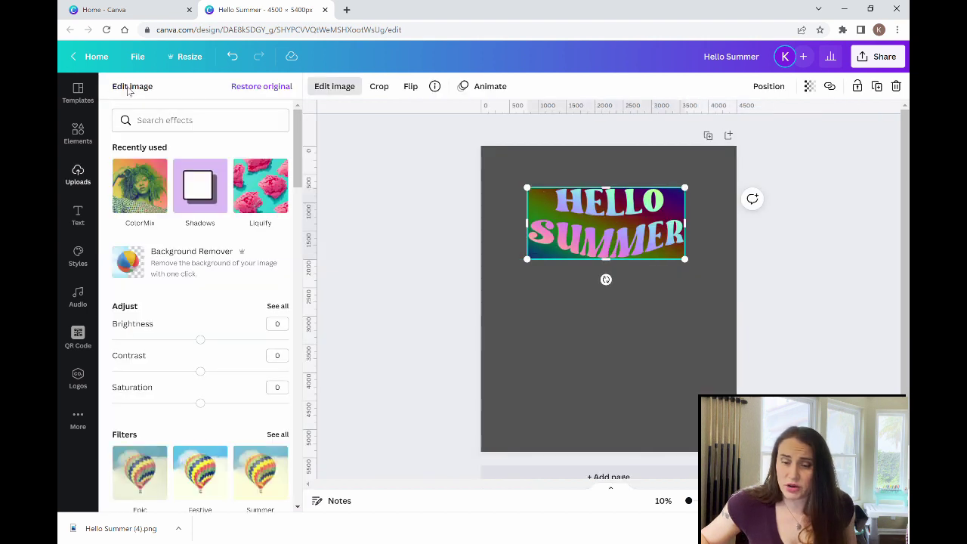
{"action": "left_click", "coordinate": [133, 272]}
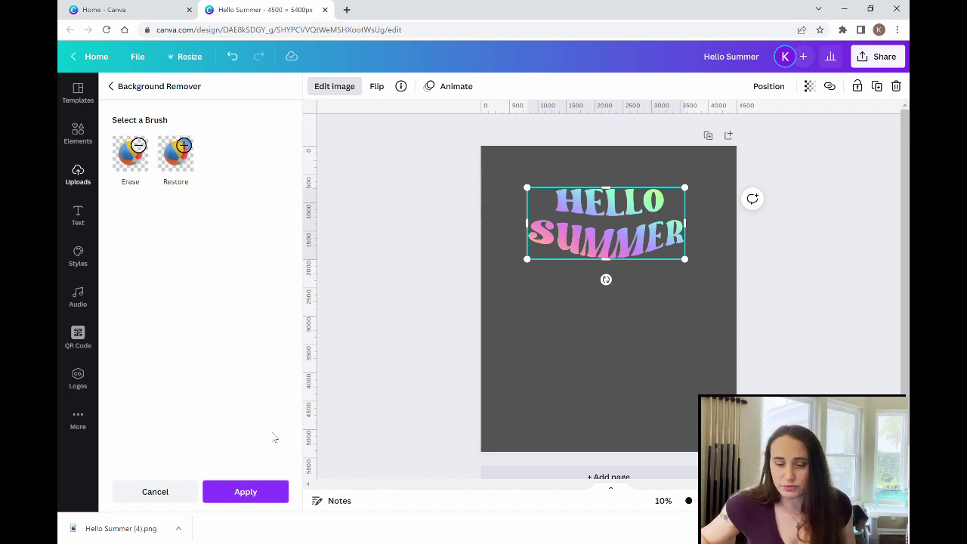
{"action": "left_click", "coordinate": [245, 491]}
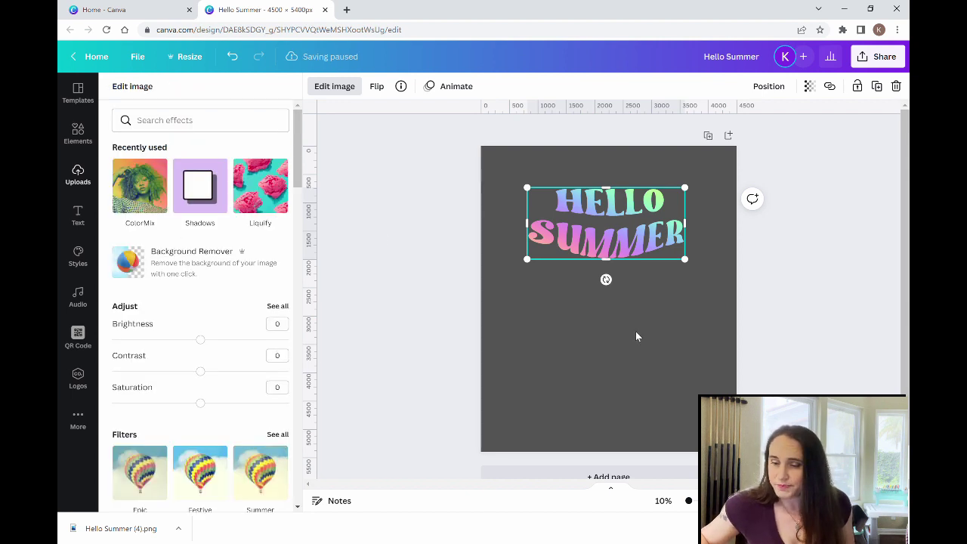
{"action": "left_click", "coordinate": [636, 336]}
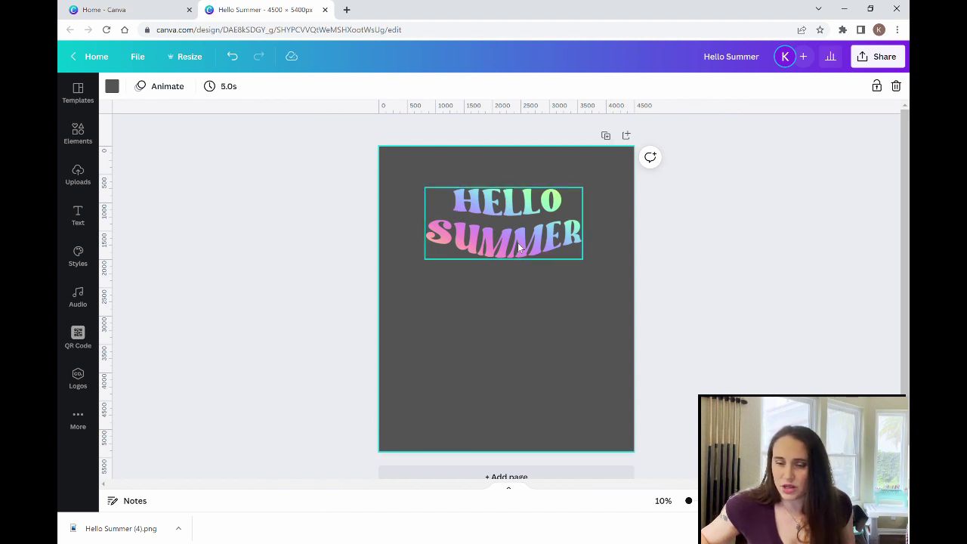
Show all ColorMix styles for the HELLO SUMMER image with its background removed.
{"action": "left_click", "coordinate": [540, 237]}
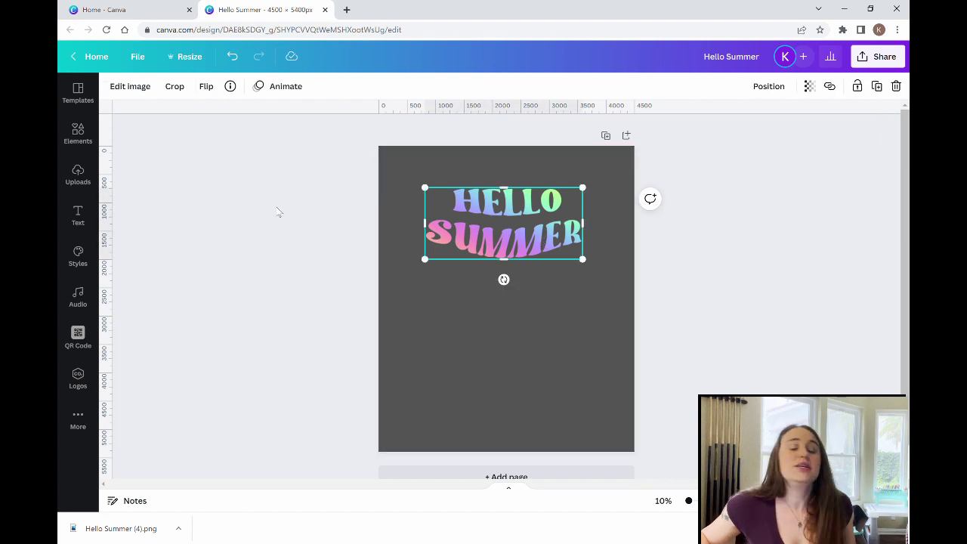
{"action": "left_click", "coordinate": [144, 87]}
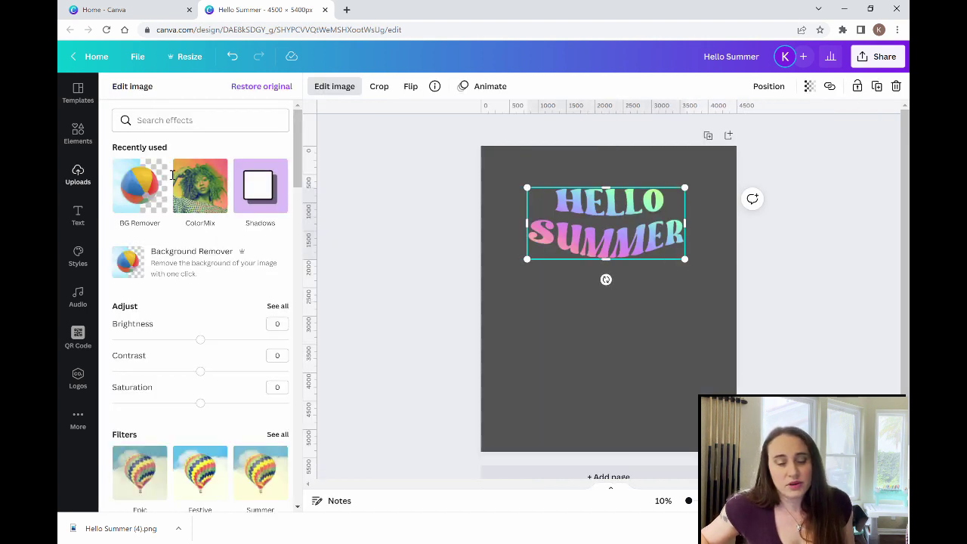
{"action": "scroll", "coordinate": [251, 294], "scroll_direction": "down", "scroll_amount": 7}
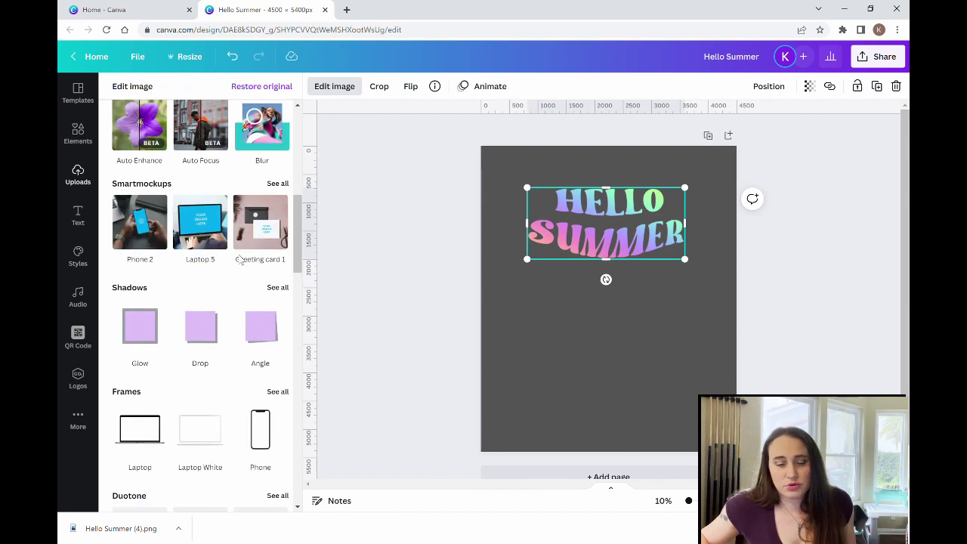
{"action": "scroll", "coordinate": [239, 262], "scroll_direction": "down", "scroll_amount": 1}
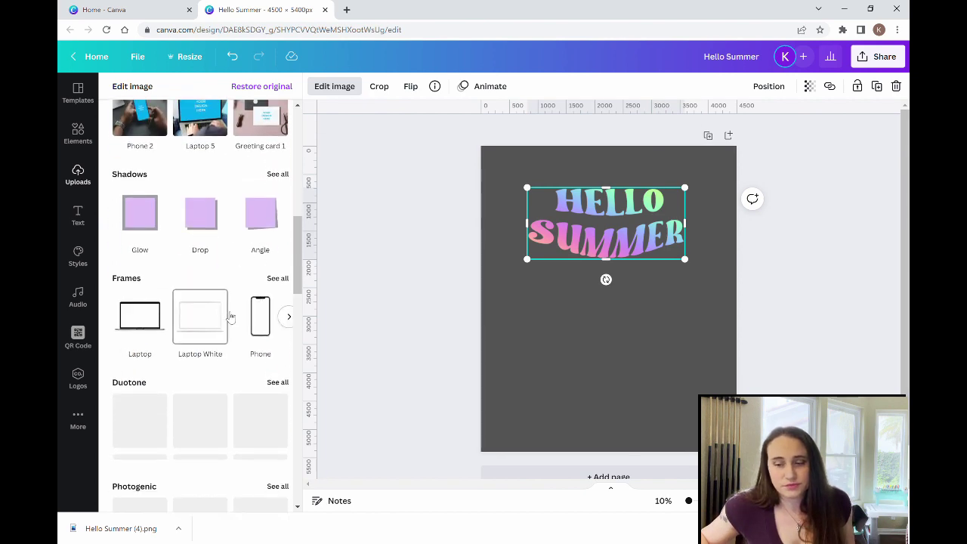
{"action": "scroll", "coordinate": [226, 318], "scroll_direction": "down", "scroll_amount": 2}
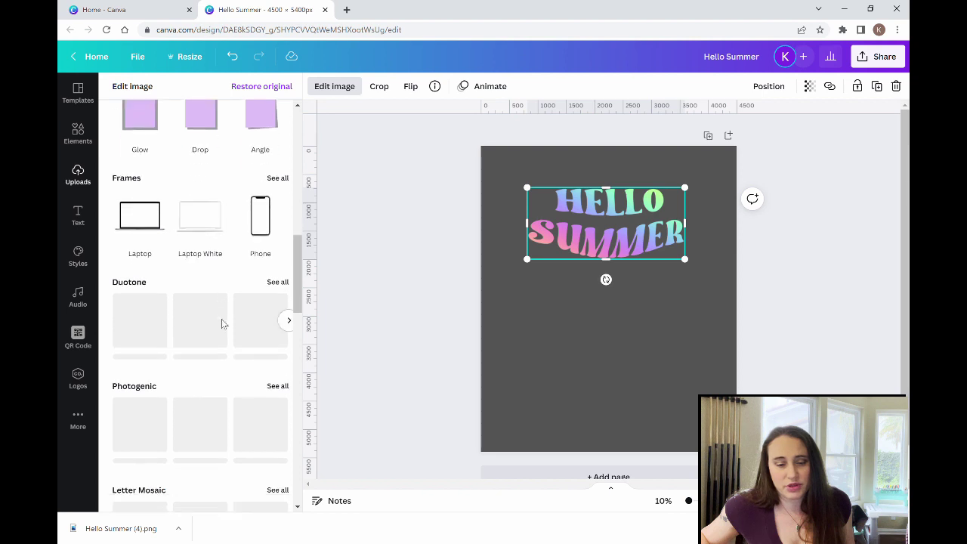
{"action": "scroll", "coordinate": [204, 302], "scroll_direction": "down", "scroll_amount": 5}
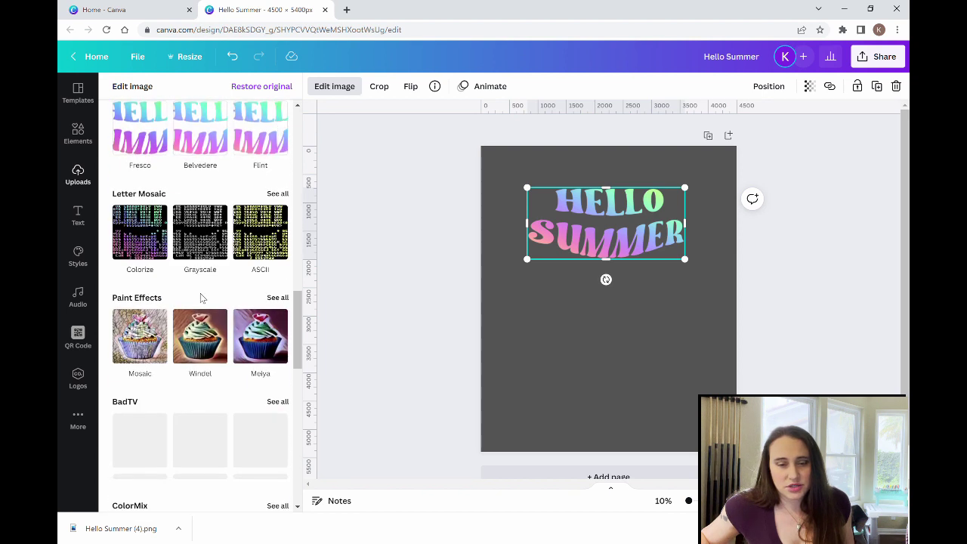
{"action": "scroll", "coordinate": [201, 297], "scroll_direction": "down", "scroll_amount": 2}
{"action": "scroll", "coordinate": [201, 297], "scroll_direction": "down", "scroll_amount": 2}
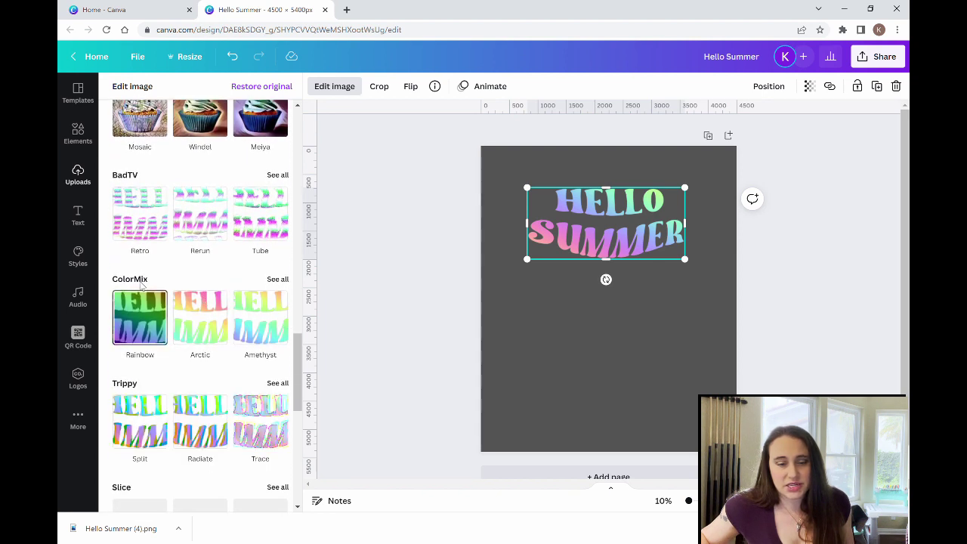
{"action": "left_click", "coordinate": [277, 279]}
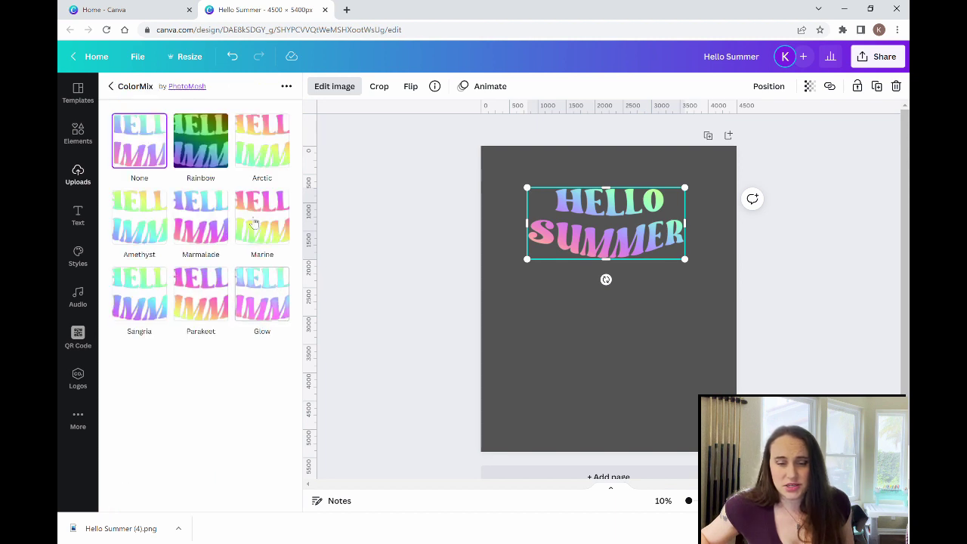
Try the Arctic, Amethyst, Marmalade and Marine ColorMix styles, and choose Sangria with its hue and saturation settings open.
{"action": "left_click", "coordinate": [262, 143]}
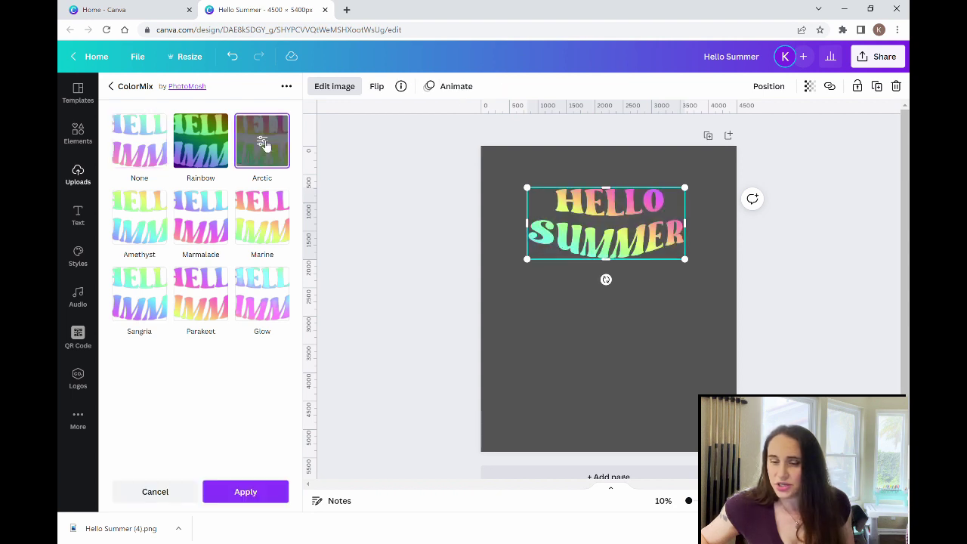
{"action": "left_click", "coordinate": [134, 229]}
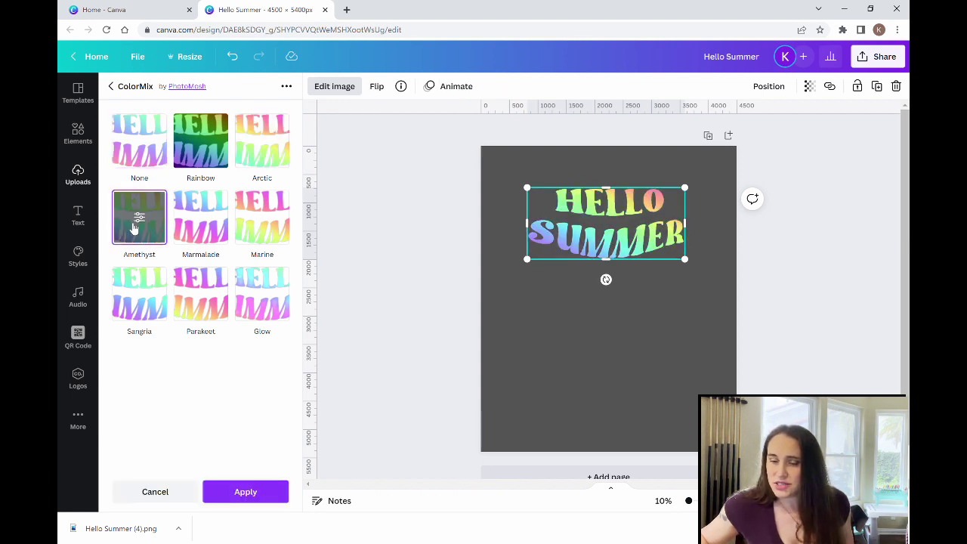
{"action": "left_click", "coordinate": [198, 235]}
{"action": "left_click", "coordinate": [264, 225]}
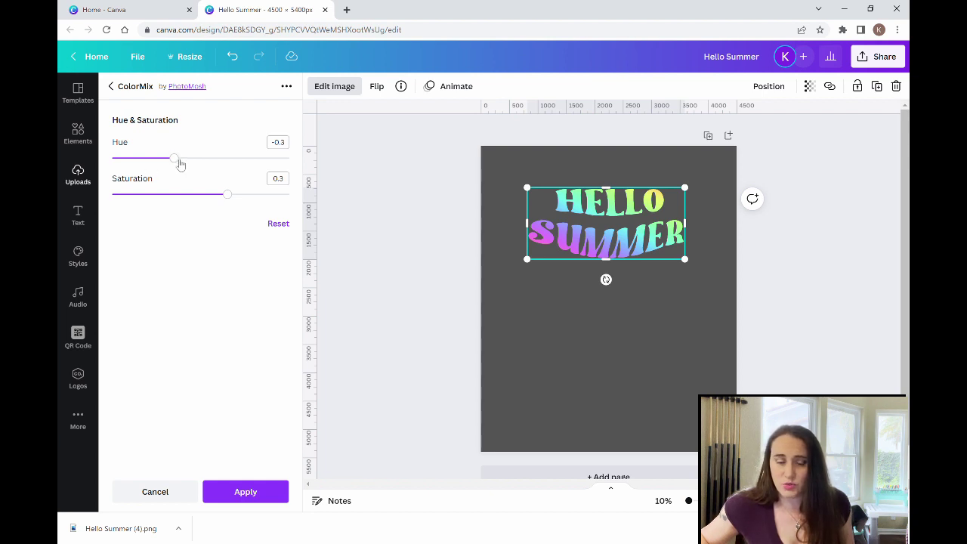
Set the Sangria effect's hue to 0.7 and saturation to 0.4, and apply it to the lettering.
{"action": "mouse_move", "coordinate": [175, 158]}
{"action": "left_mouse_down"}
{"action": "mouse_move", "coordinate": [130, 159]}
{"action": "mouse_move", "coordinate": [227, 159]}
{"action": "mouse_move", "coordinate": [175, 158]}
{"action": "mouse_move", "coordinate": [190, 159]}
{"action": "left_mouse_up"}
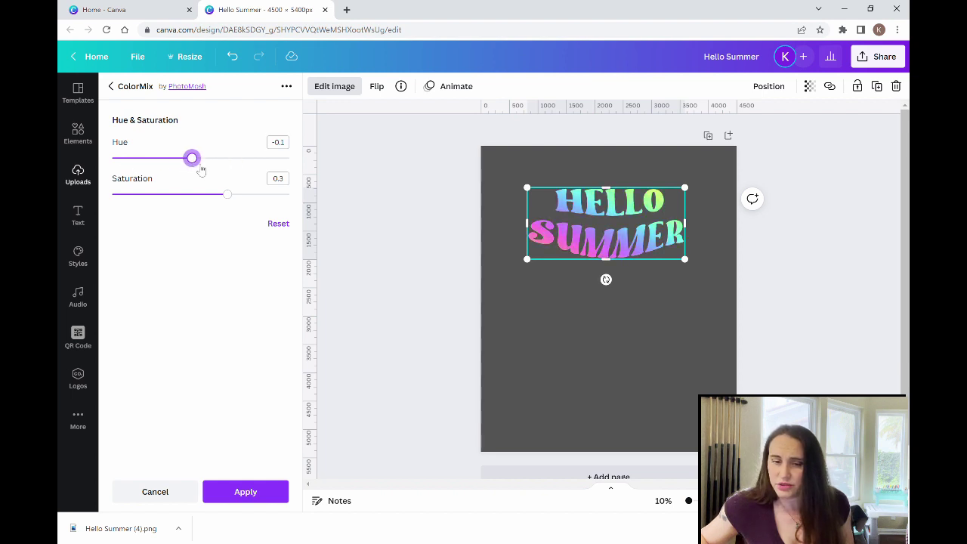
{"action": "mouse_move", "coordinate": [227, 195]}
{"action": "left_mouse_down"}
{"action": "mouse_move", "coordinate": [253, 195]}
{"action": "mouse_move", "coordinate": [99, 204]}
{"action": "mouse_move", "coordinate": [237, 196]}
{"action": "left_mouse_up"}
{"action": "left_click_drag", "start_coordinate": [195, 163], "coordinate": [263, 158]}
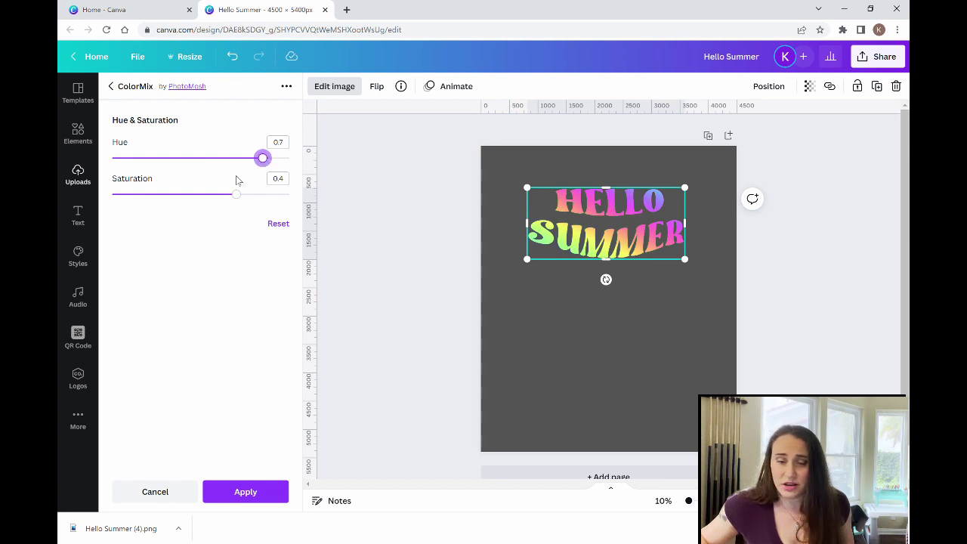
{"action": "left_click", "coordinate": [245, 492]}
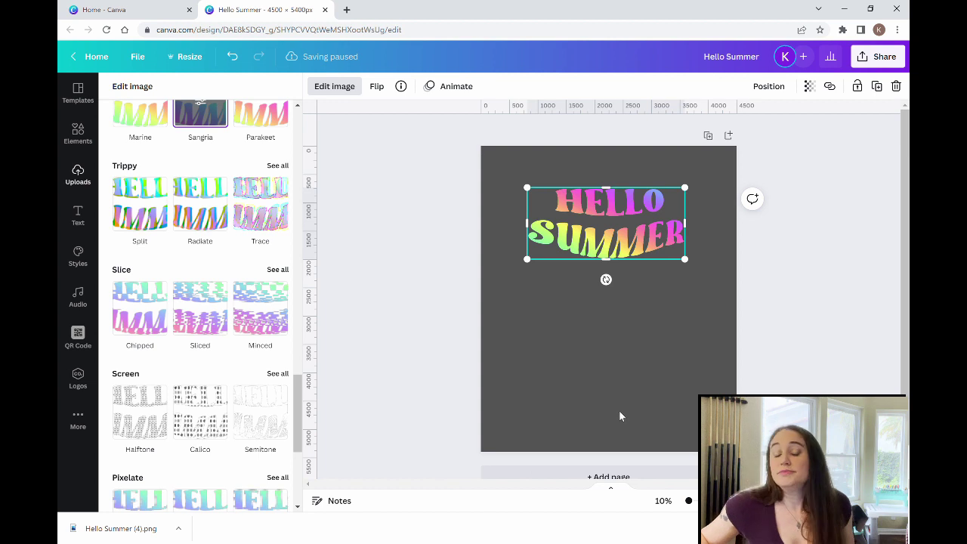
{"action": "key", "text": "Escape"}
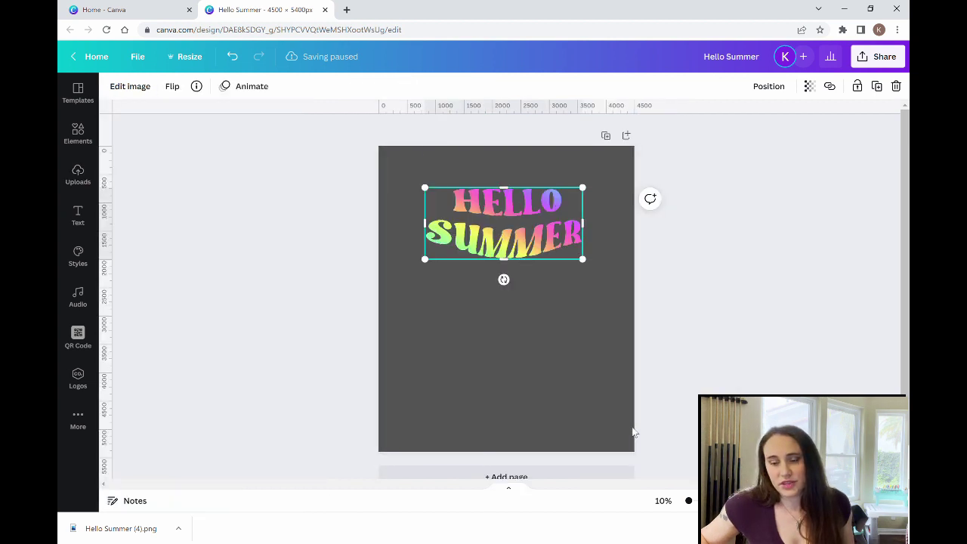
{"action": "left_click", "coordinate": [518, 375]}
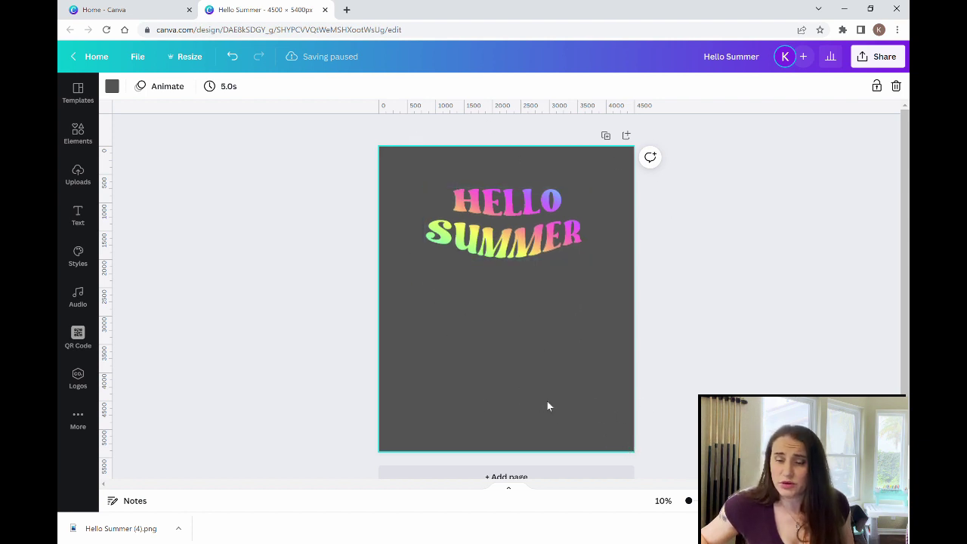
Add a Glow shadow to the recolored HELLO SUMMER lettering and open the shadow's settings.
{"action": "left_click", "coordinate": [528, 242]}
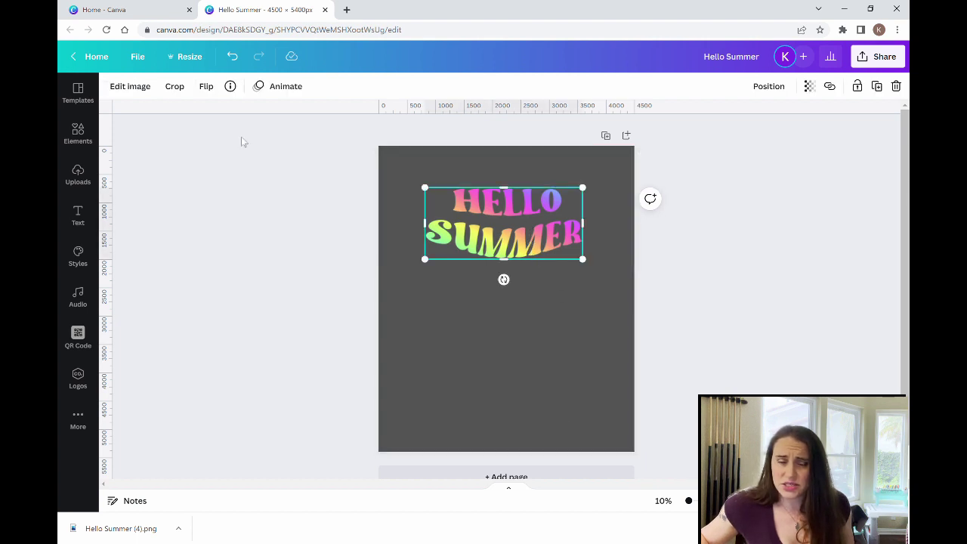
{"action": "left_click", "coordinate": [130, 87]}
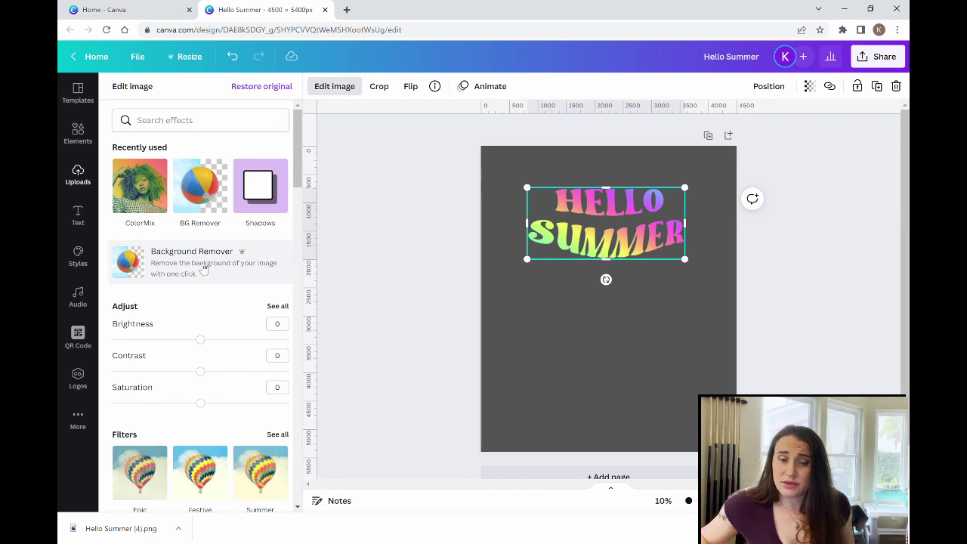
{"action": "left_click", "coordinate": [253, 199]}
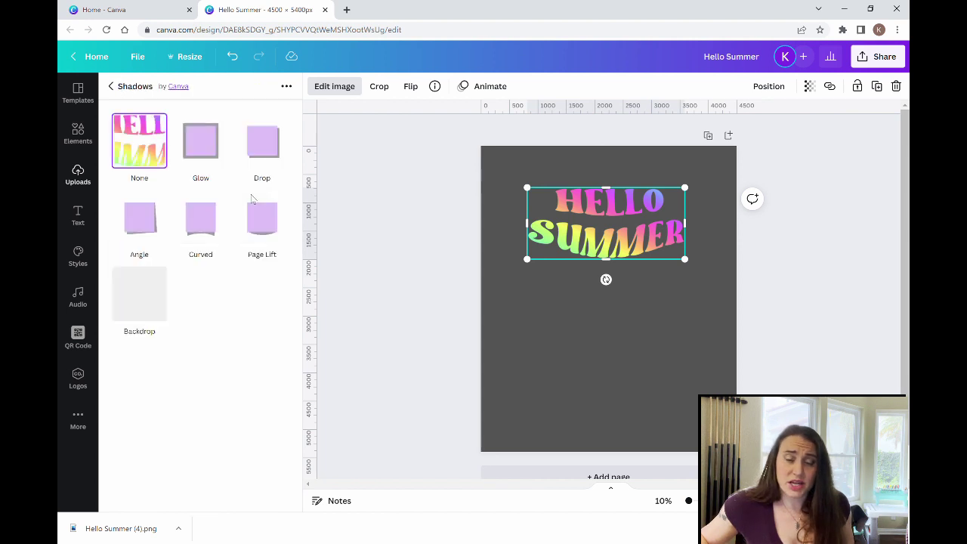
{"action": "left_click", "coordinate": [210, 142]}
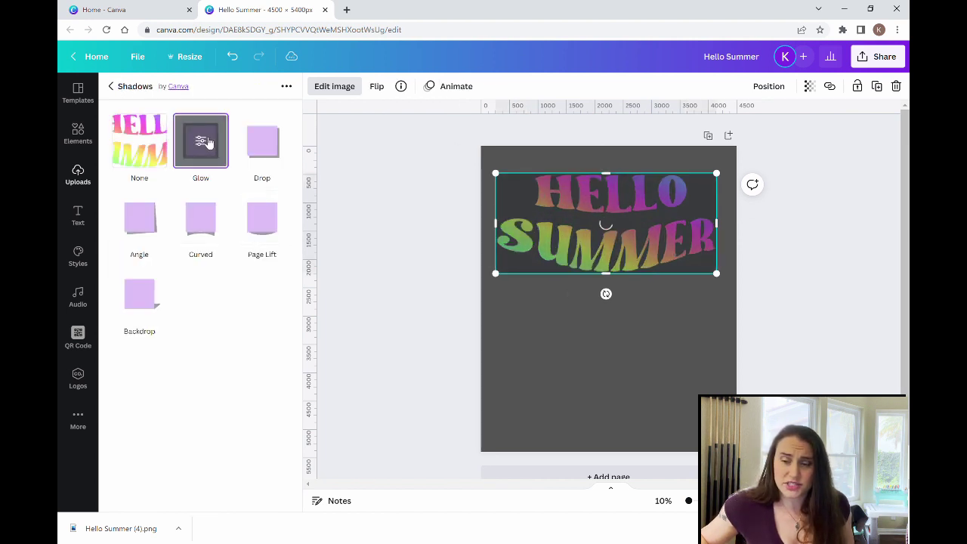
{"action": "left_click", "coordinate": [202, 142]}
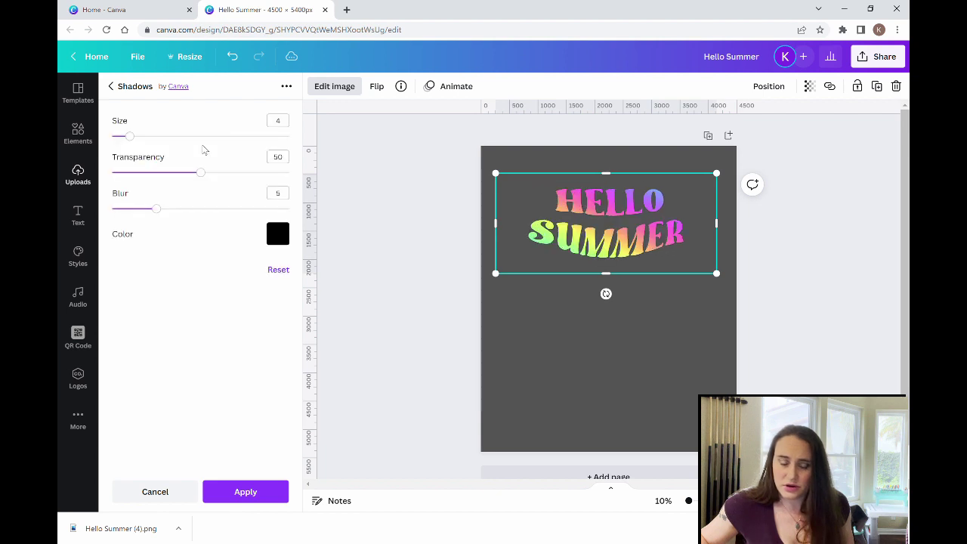
Set the Glow shadow to size 22, transparency 100, blur 0 and turquoise color, and apply it to the HELLO SUMMER lettering.
{"action": "left_click_drag", "start_coordinate": [161, 215], "coordinate": [112, 210]}
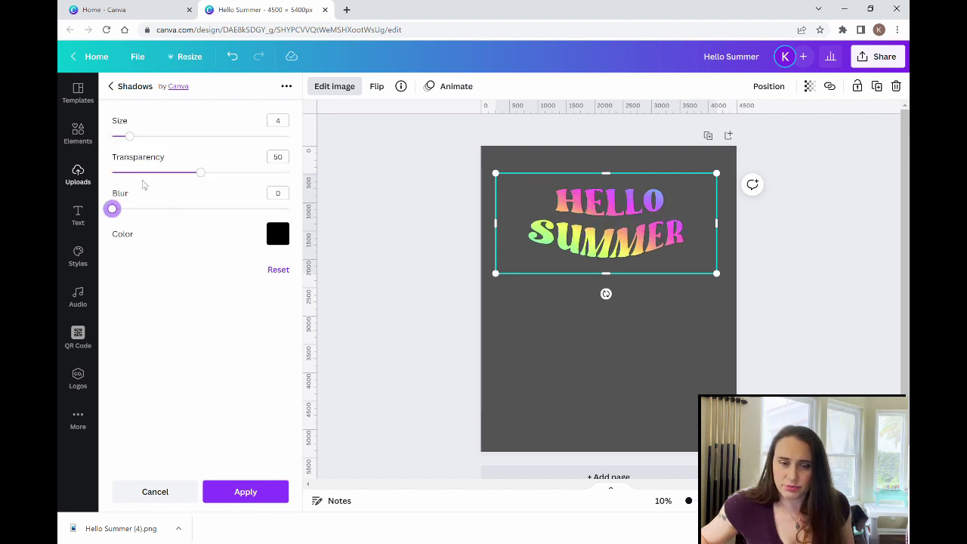
{"action": "left_click_drag", "start_coordinate": [202, 174], "coordinate": [290, 172]}
{"action": "left_click", "coordinate": [277, 233]}
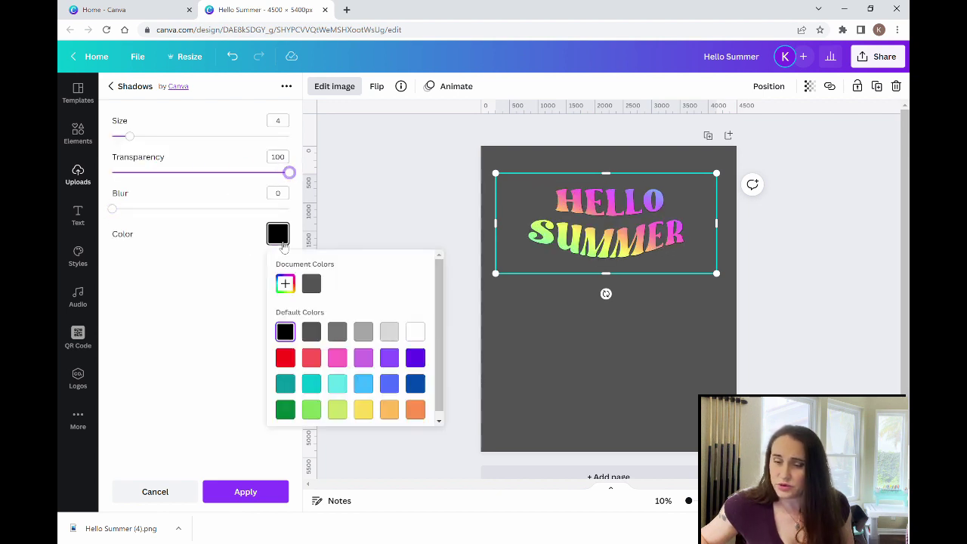
{"action": "left_click", "coordinate": [311, 384]}
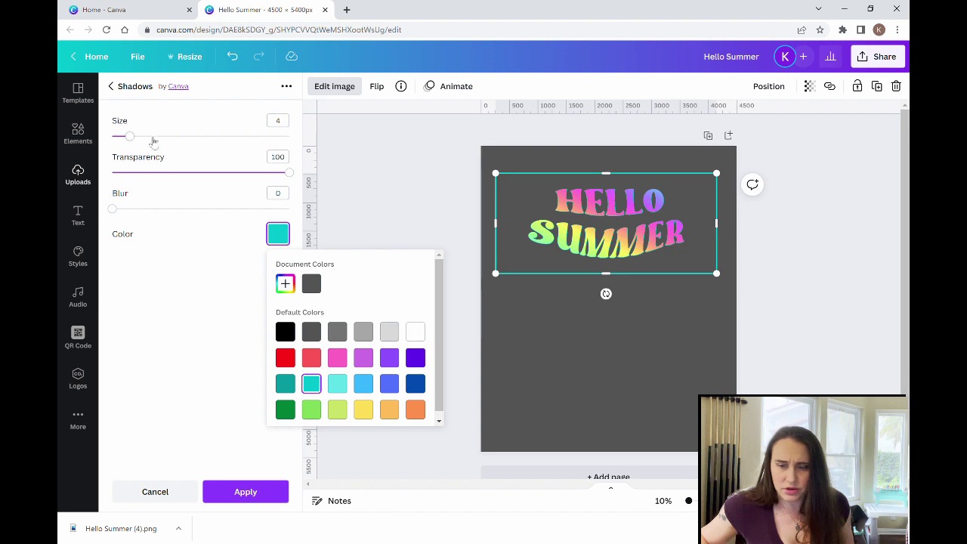
{"action": "left_click_drag", "start_coordinate": [151, 138], "coordinate": [215, 149]}
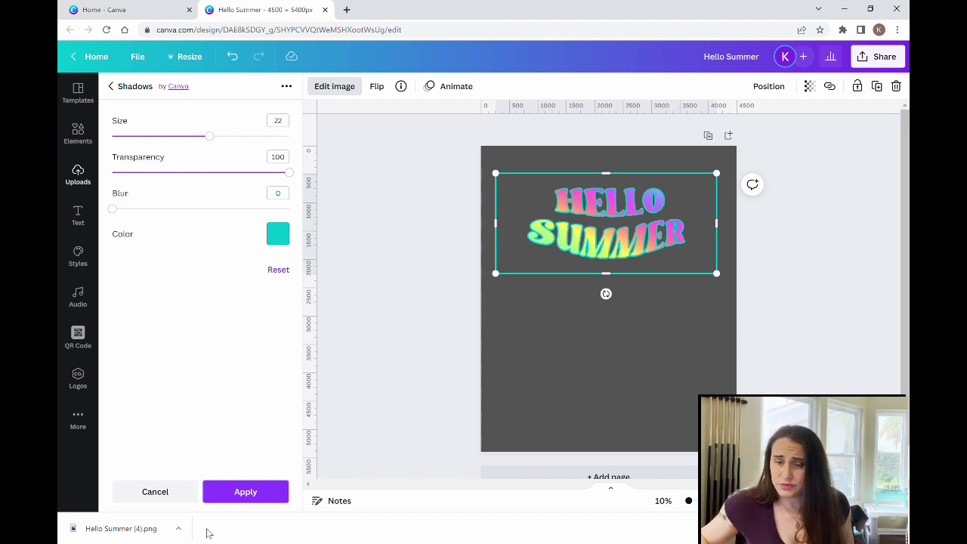
{"action": "left_click", "coordinate": [244, 492]}
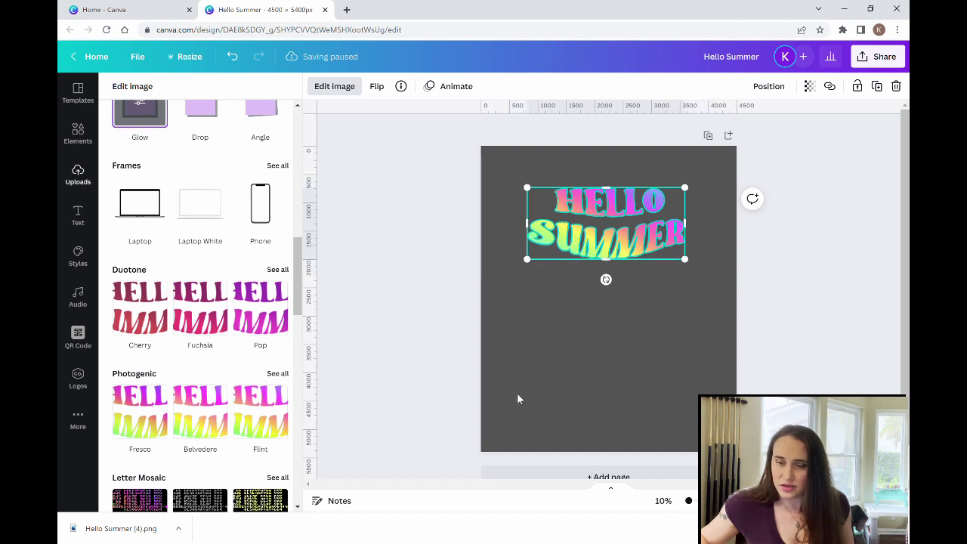
Change the page's background color to black.
{"action": "left_click", "coordinate": [538, 383]}
{"action": "left_click", "coordinate": [538, 383]}
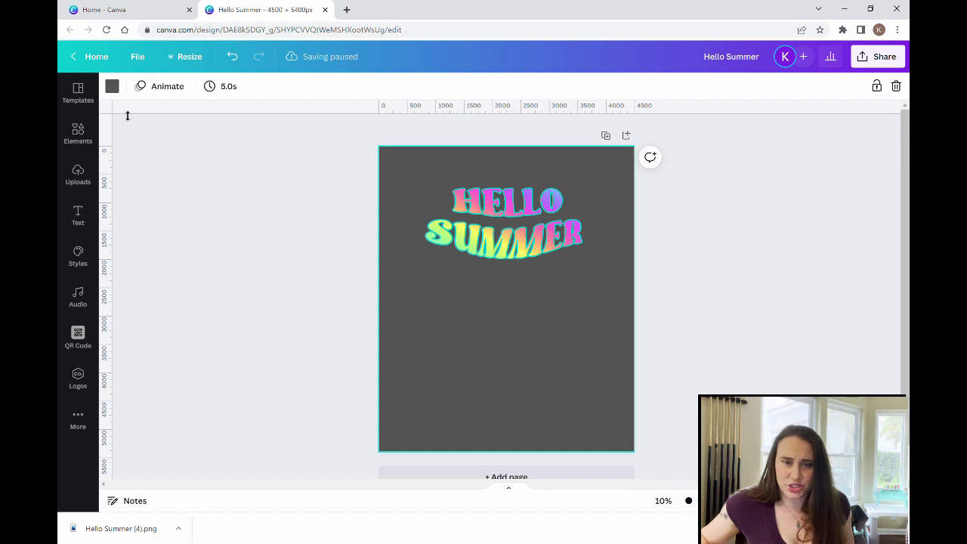
{"action": "left_click", "coordinate": [114, 87]}
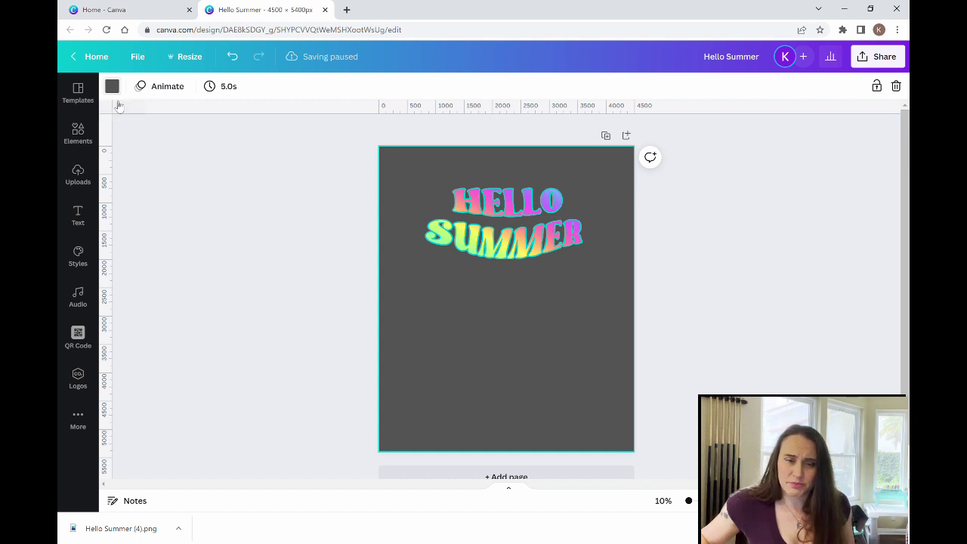
{"action": "left_click", "coordinate": [123, 330]}
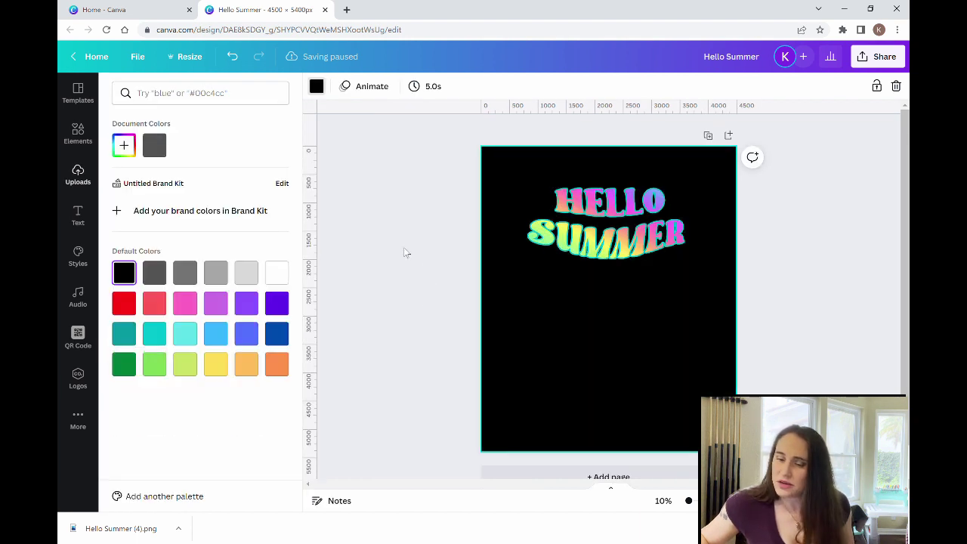
{"action": "left_click", "coordinate": [580, 327]}
Enlarge the HELLO SUMMER lettering to nearly the full page width and center it near the upper edge of the page.
{"action": "left_click", "coordinate": [444, 249]}
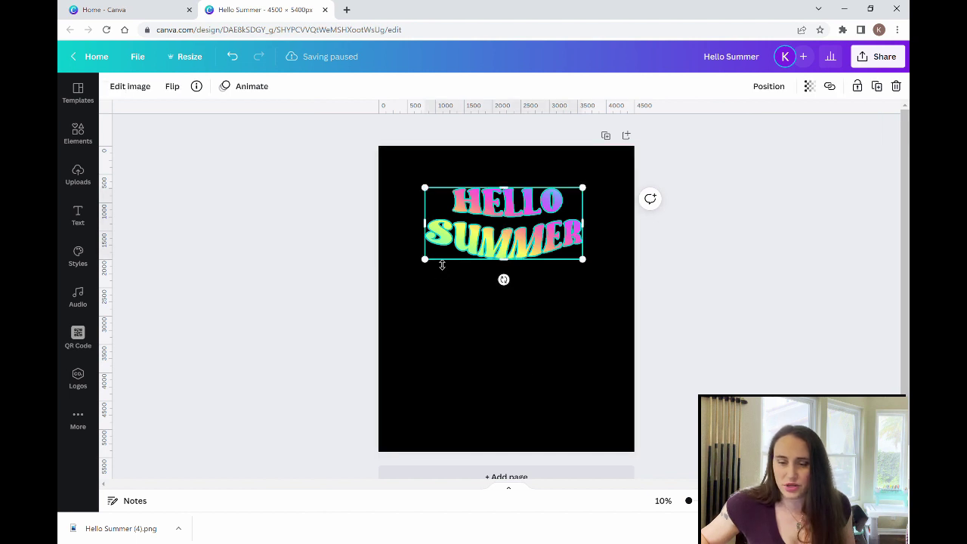
{"action": "left_click_drag", "start_coordinate": [437, 266], "coordinate": [407, 281]}
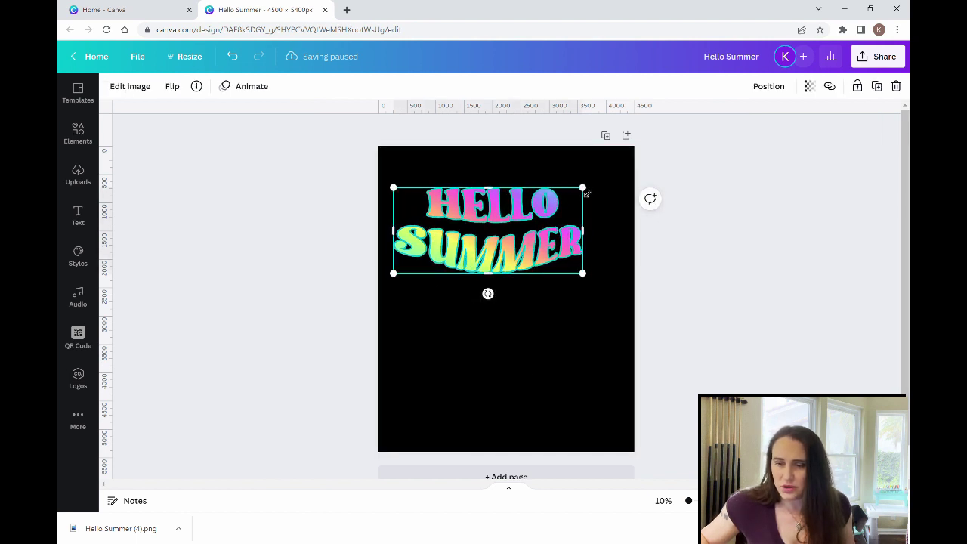
{"action": "left_click_drag", "start_coordinate": [587, 194], "coordinate": [631, 169]}
{"action": "left_click", "coordinate": [563, 325]}
{"action": "left_click", "coordinate": [542, 238]}
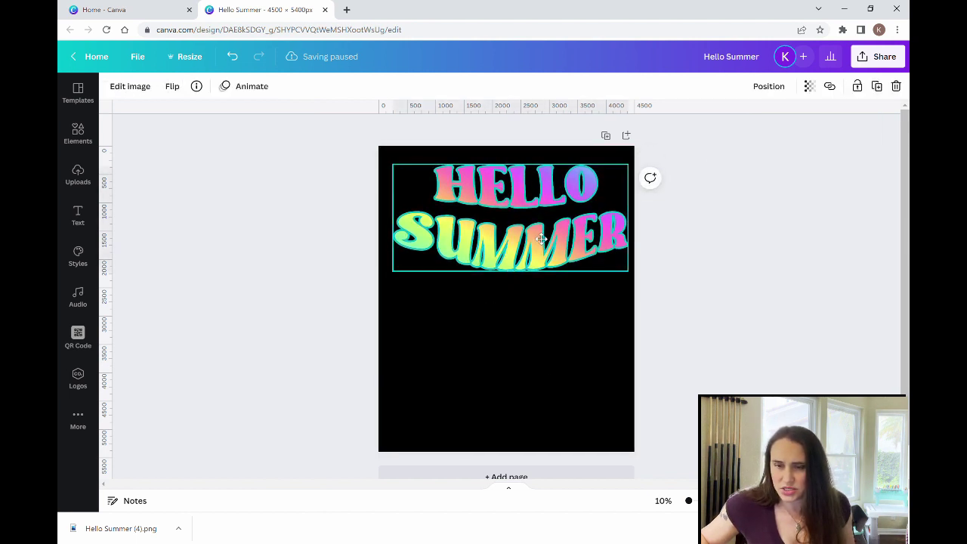
{"action": "mouse_move", "coordinate": [542, 239]}
{"action": "left_mouse_down"}
{"action": "mouse_move", "coordinate": [524, 233]}
{"action": "mouse_move", "coordinate": [544, 236]}
{"action": "left_mouse_up"}
{"action": "left_click", "coordinate": [518, 431]}
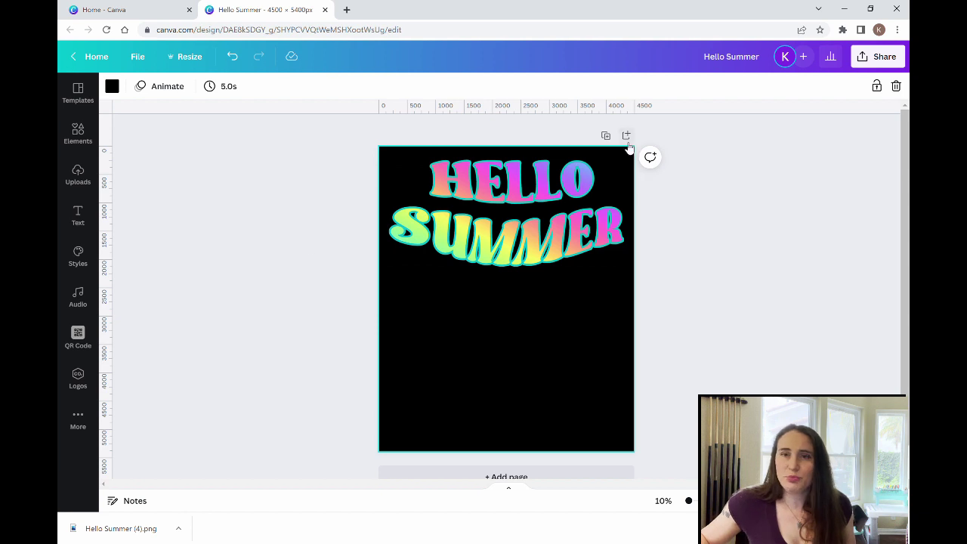
Search the elements library for "palm tree" and limit the results to graphics.
{"action": "left_click", "coordinate": [89, 136]}
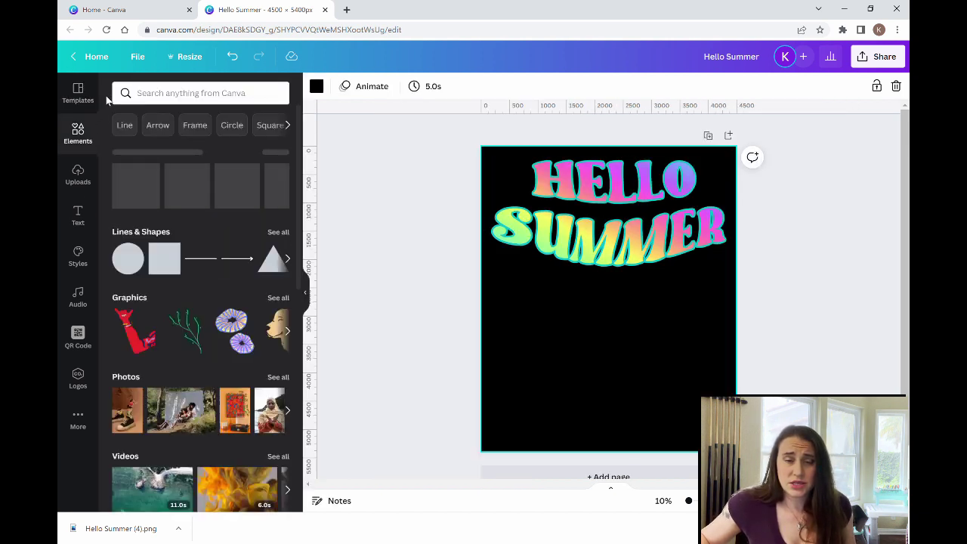
{"action": "left_click", "coordinate": [196, 95]}
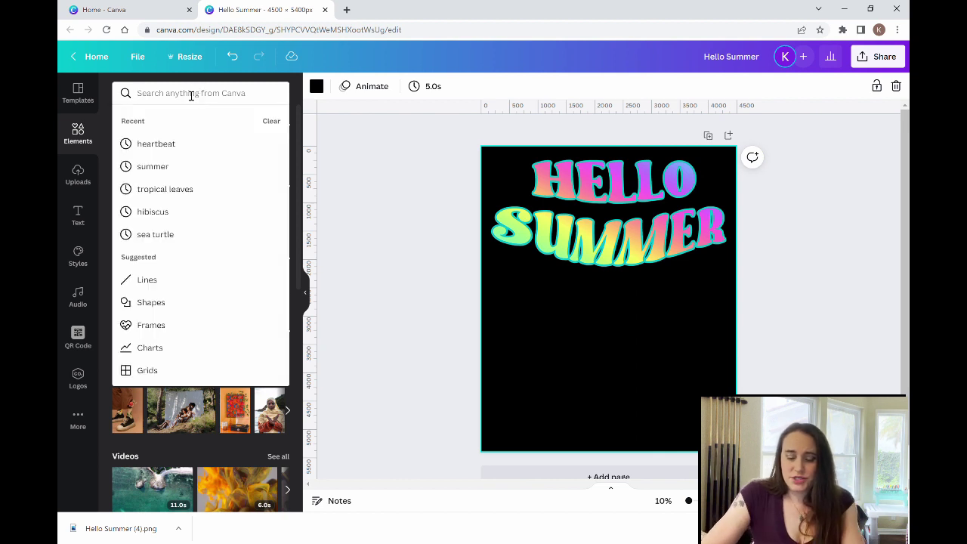
{"action": "type", "text": "palm tree"}
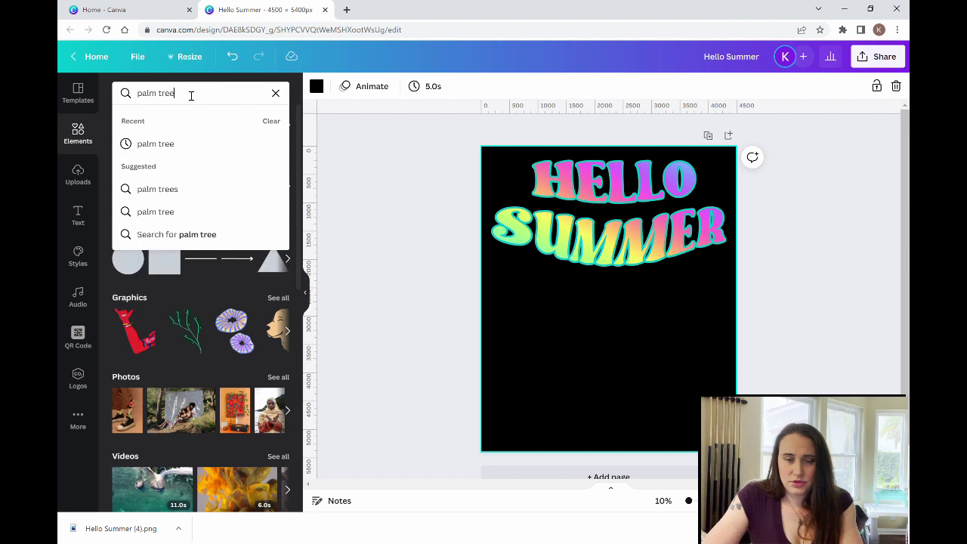
{"action": "key", "text": "Return"}
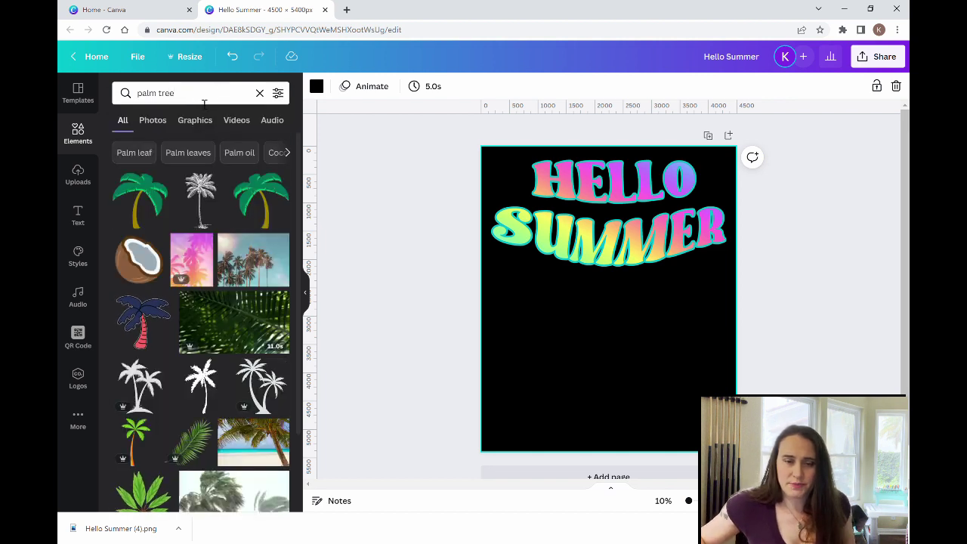
{"action": "left_click", "coordinate": [189, 125]}
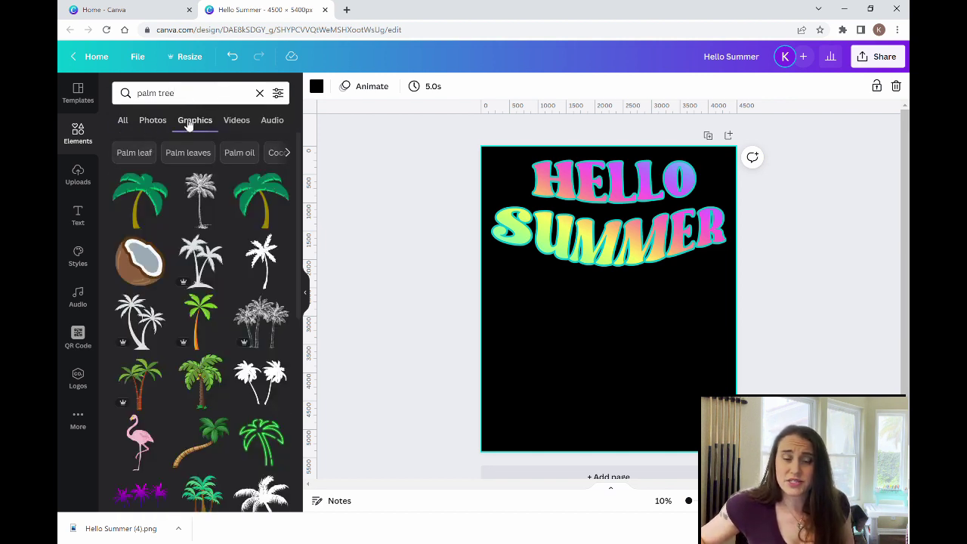
Add the graphic of three purple palm trees and place it below the HELLO SUMMER lettering.
{"action": "scroll", "coordinate": [218, 219], "scroll_direction": "down", "scroll_amount": 1}
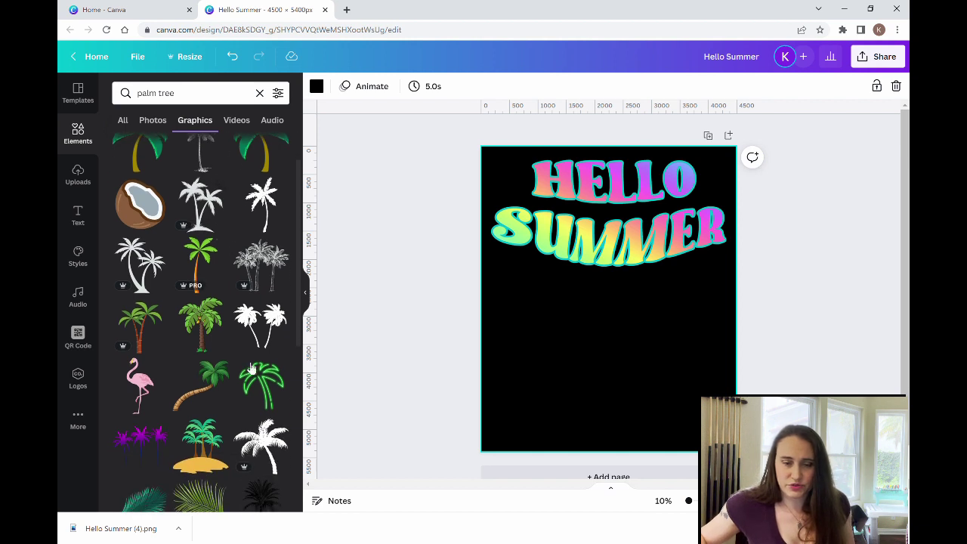
{"action": "left_click", "coordinate": [146, 440]}
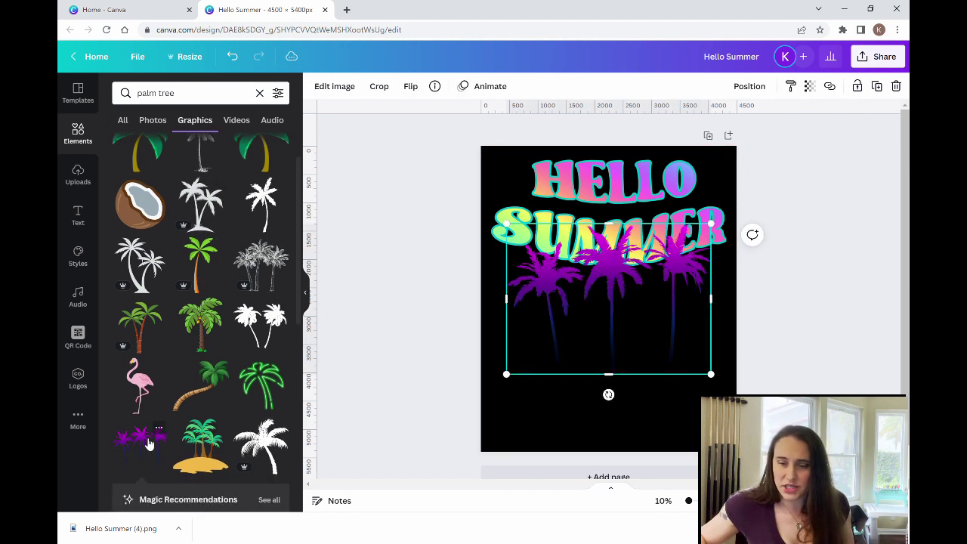
{"action": "left_click_drag", "start_coordinate": [637, 279], "coordinate": [643, 340]}
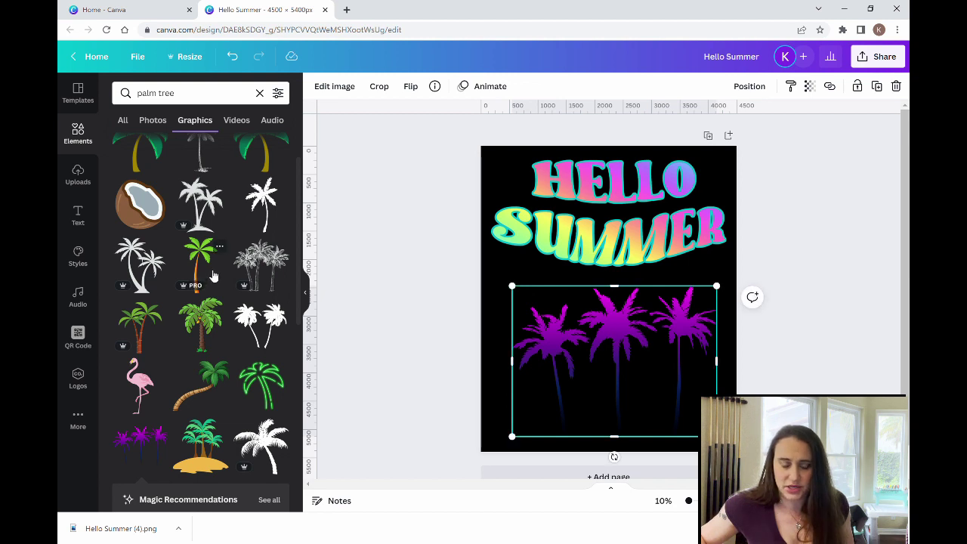
Find the silhouette of a cluster of palm trees further down the palm tree graphics and add it to the page.
{"action": "scroll", "coordinate": [212, 275], "scroll_direction": "down", "scroll_amount": 3}
{"action": "scroll", "coordinate": [209, 240], "scroll_direction": "down", "scroll_amount": 5}
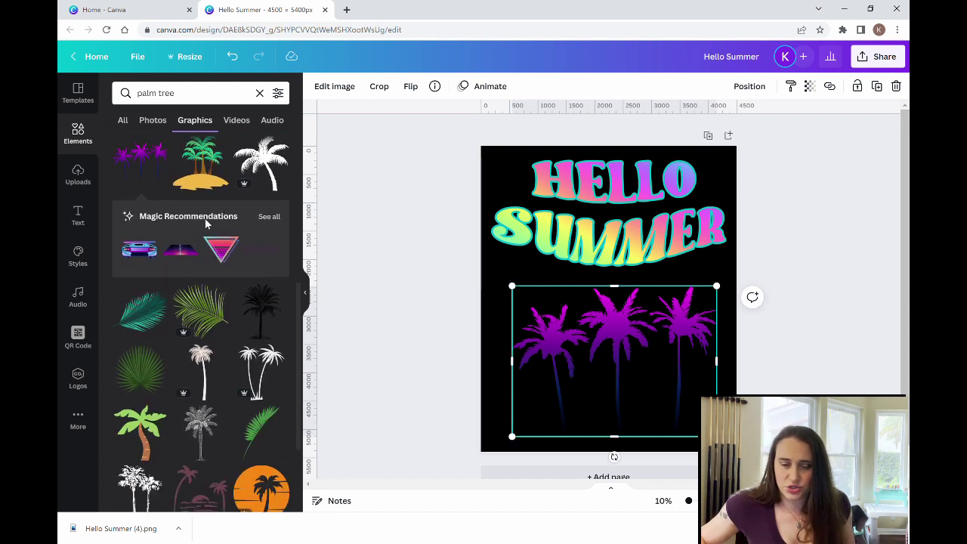
{"action": "scroll", "coordinate": [212, 225], "scroll_direction": "down", "scroll_amount": 4}
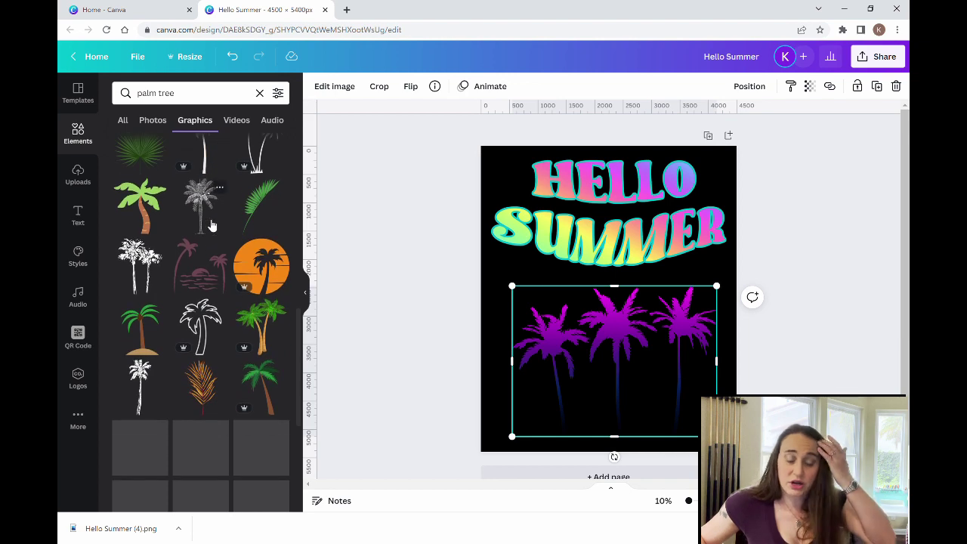
{"action": "scroll", "coordinate": [212, 225], "scroll_direction": "down", "scroll_amount": 5}
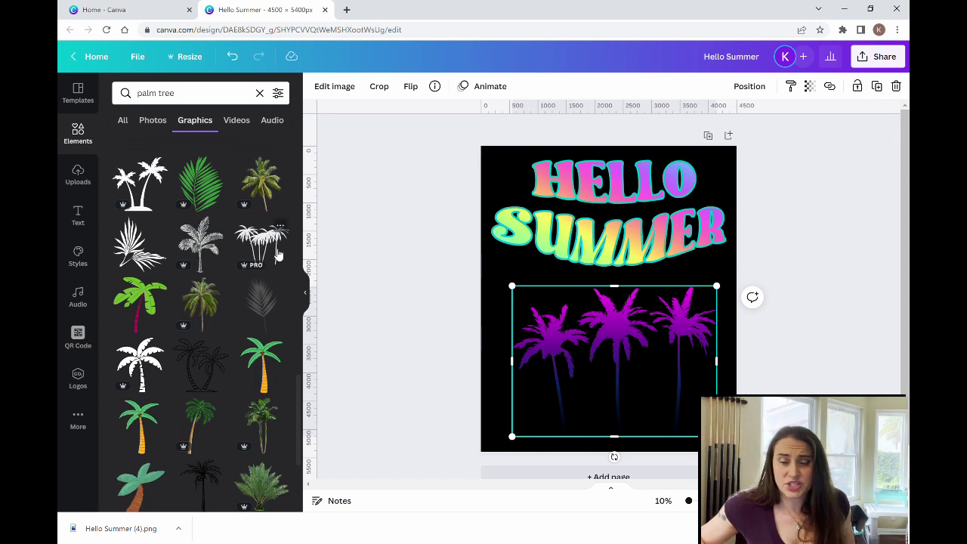
{"action": "scroll", "coordinate": [173, 197], "scroll_direction": "down", "scroll_amount": 1}
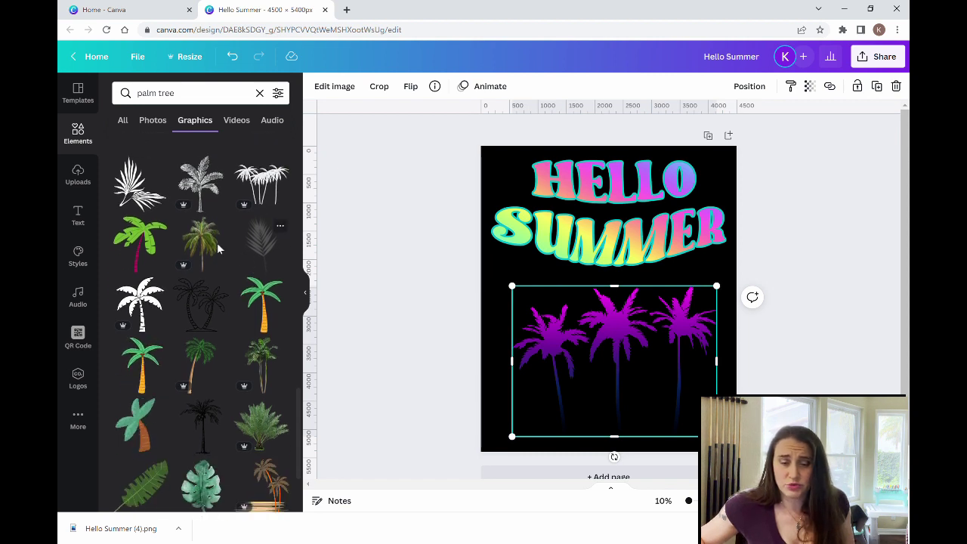
{"action": "scroll", "coordinate": [217, 242], "scroll_direction": "down", "scroll_amount": 2}
{"action": "scroll", "coordinate": [159, 238], "scroll_direction": "down", "scroll_amount": 2}
{"action": "scroll", "coordinate": [157, 233], "scroll_direction": "down", "scroll_amount": 2}
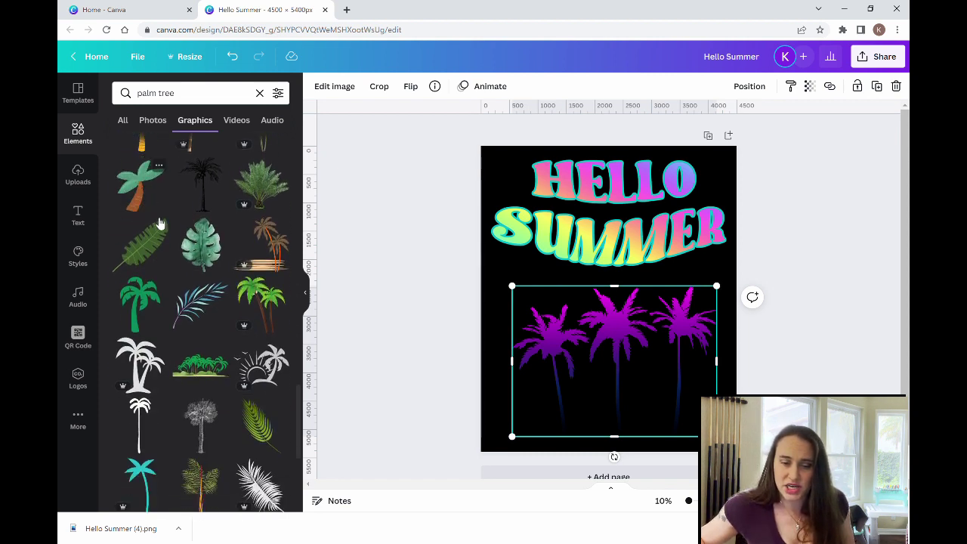
{"action": "scroll", "coordinate": [257, 279], "scroll_direction": "down", "scroll_amount": 5}
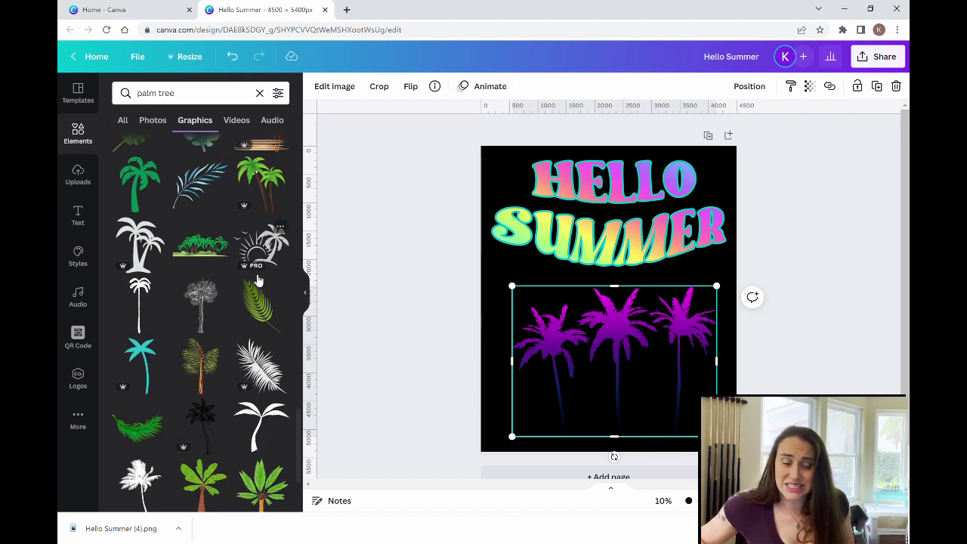
{"action": "scroll", "coordinate": [219, 274], "scroll_direction": "down", "scroll_amount": 3}
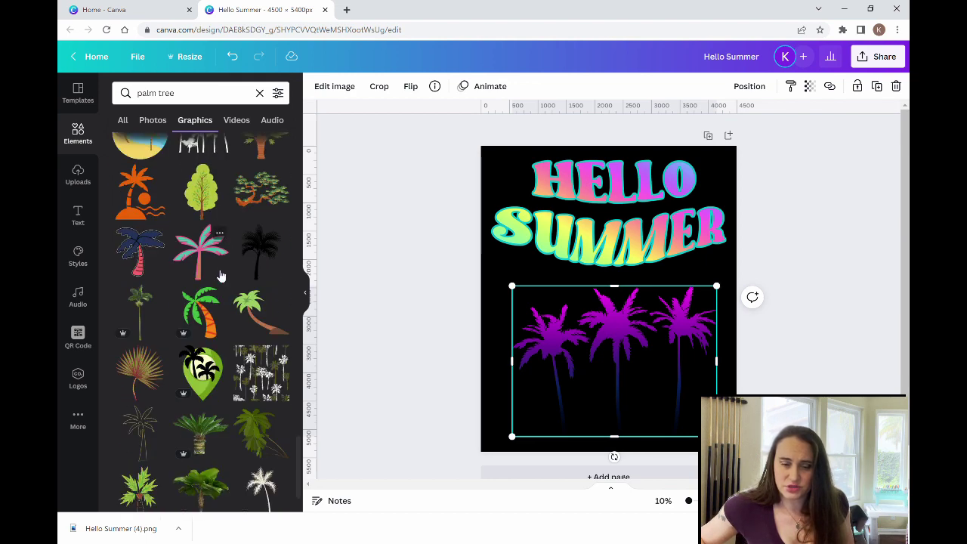
{"action": "scroll", "coordinate": [223, 294], "scroll_direction": "down", "scroll_amount": 4}
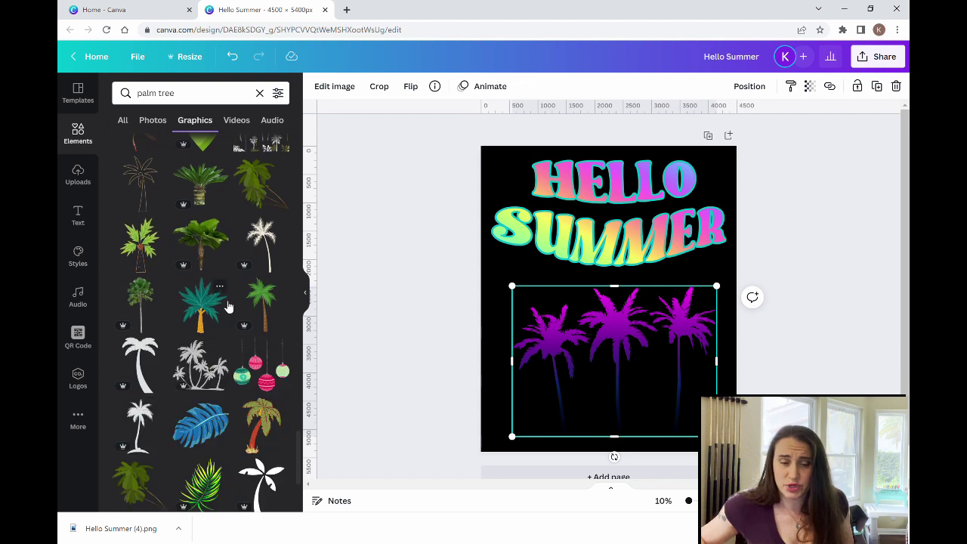
{"action": "left_click", "coordinate": [202, 369]}
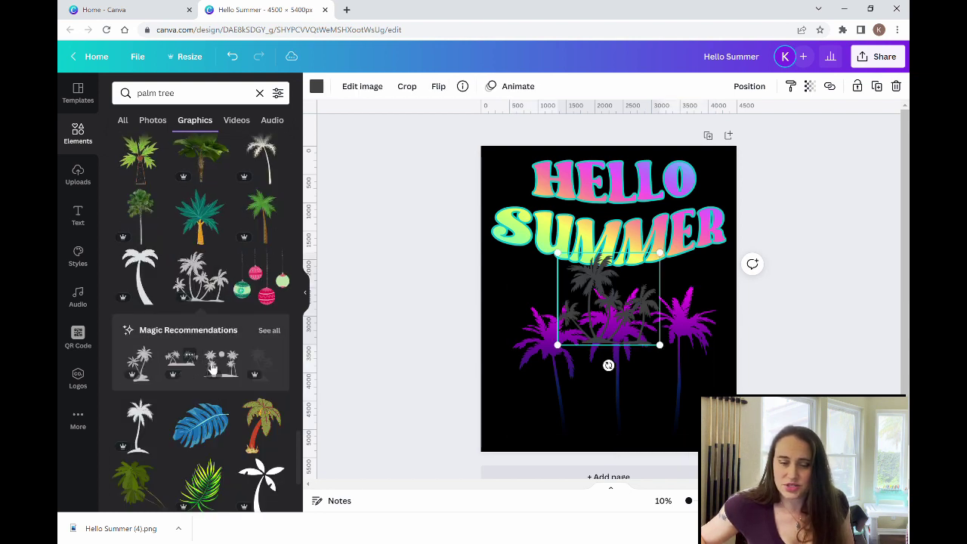
{"action": "left_click", "coordinate": [389, 300]}
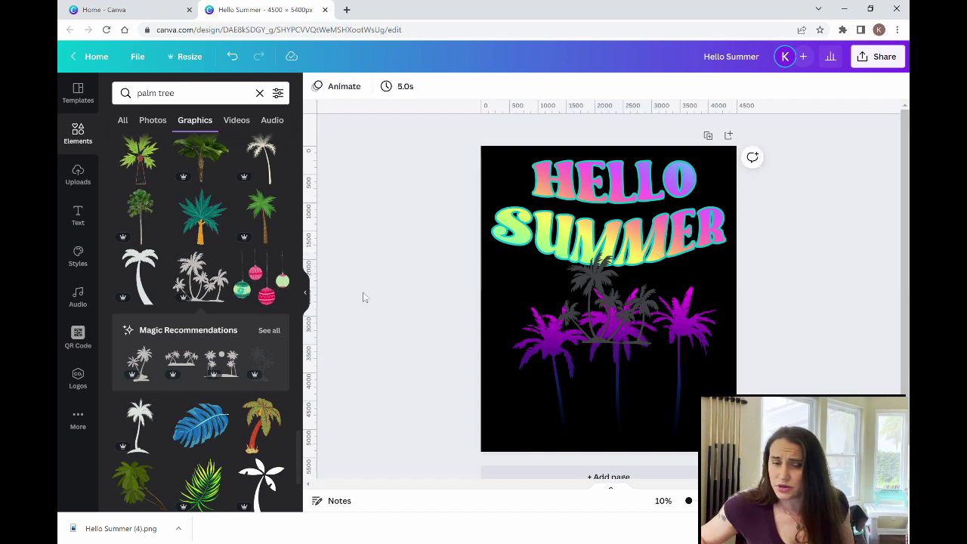
Recolor the gray palm cluster with the lime green photo color taken from the HELLO SUMMER lettering.
{"action": "left_click", "coordinate": [306, 293]}
{"action": "left_click", "coordinate": [509, 299]}
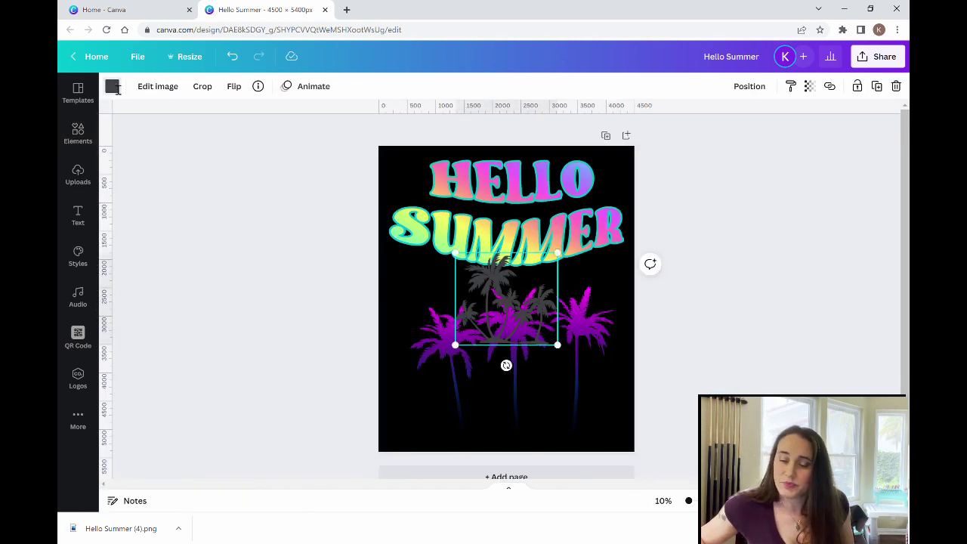
{"action": "left_click", "coordinate": [112, 86]}
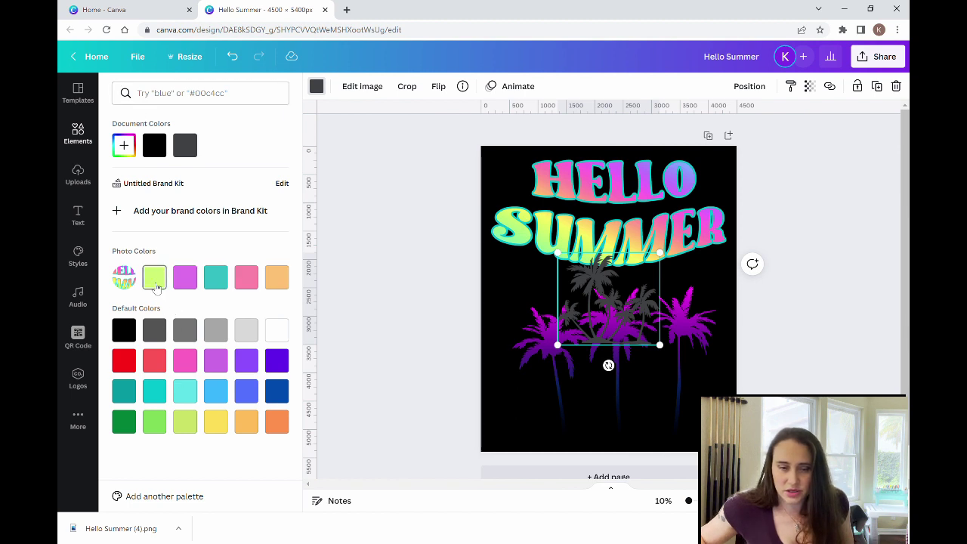
{"action": "left_click", "coordinate": [155, 283]}
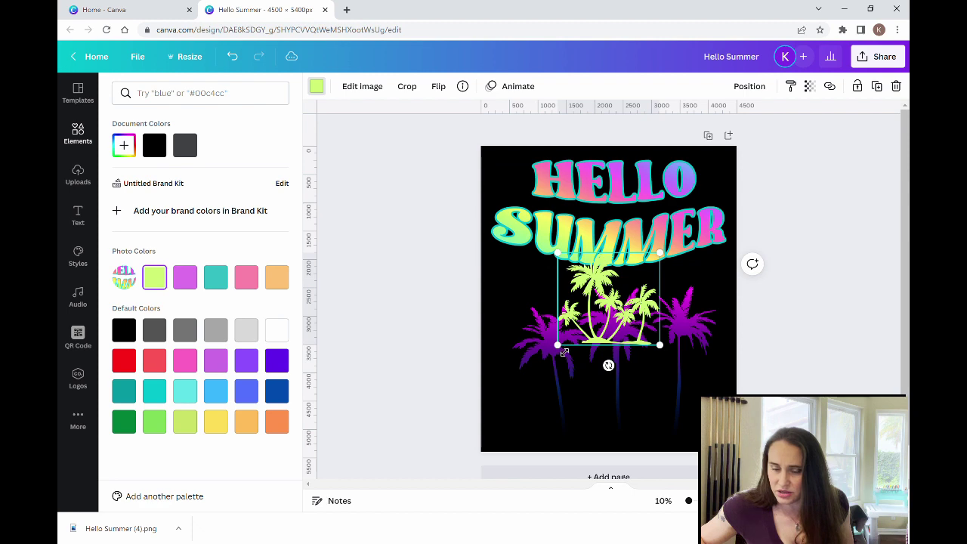
Enlarge the lime green palm cluster and position it below the lettering, overlapping the purple palm trees.
{"action": "left_click_drag", "start_coordinate": [565, 352], "coordinate": [488, 430]}
{"action": "left_click_drag", "start_coordinate": [561, 402], "coordinate": [608, 431]}
{"action": "scroll", "coordinate": [608, 431], "scroll_direction": "down", "scroll_amount": 1}
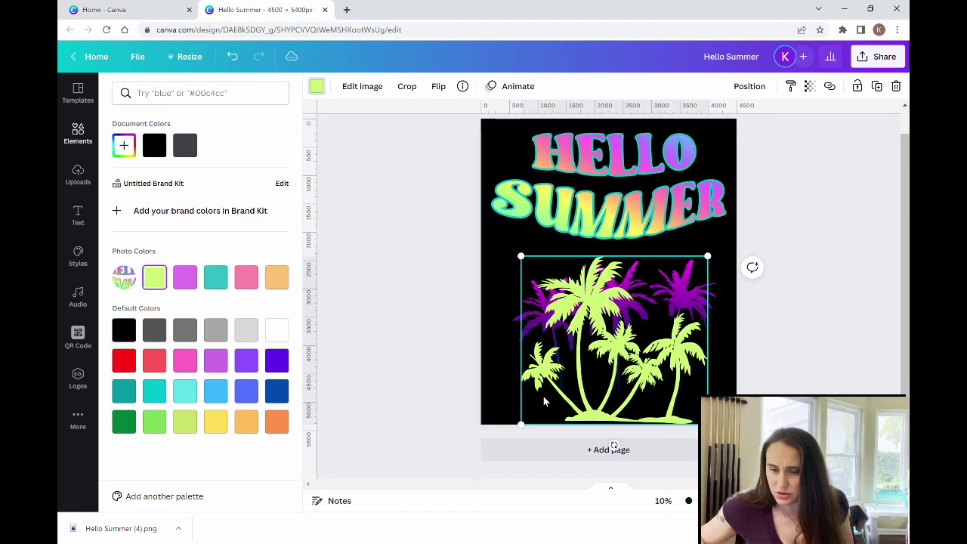
{"action": "left_click_drag", "start_coordinate": [602, 383], "coordinate": [597, 375]}
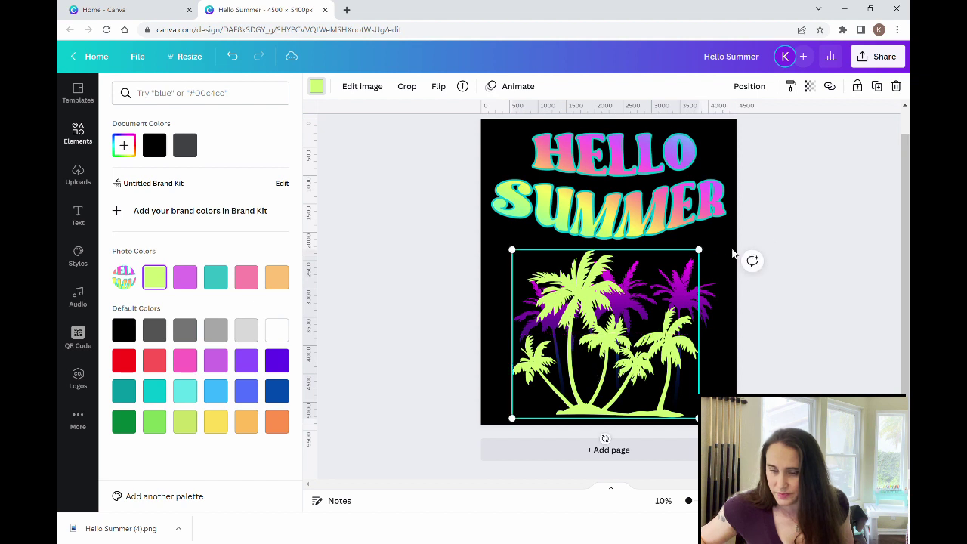
Enlarge the lime green palm cluster slightly, keeping it on the page, and move the HELLO SUMMER lettering closer to the page's top edge.
{"action": "left_click_drag", "start_coordinate": [708, 254], "coordinate": [713, 249]}
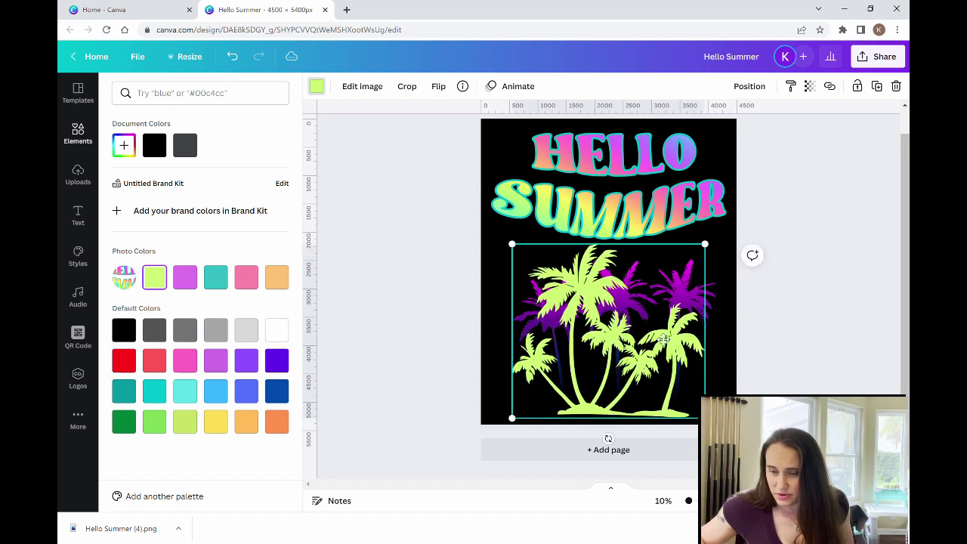
{"action": "left_click_drag", "start_coordinate": [663, 339], "coordinate": [663, 339]}
{"action": "key", "text": "Escape"}
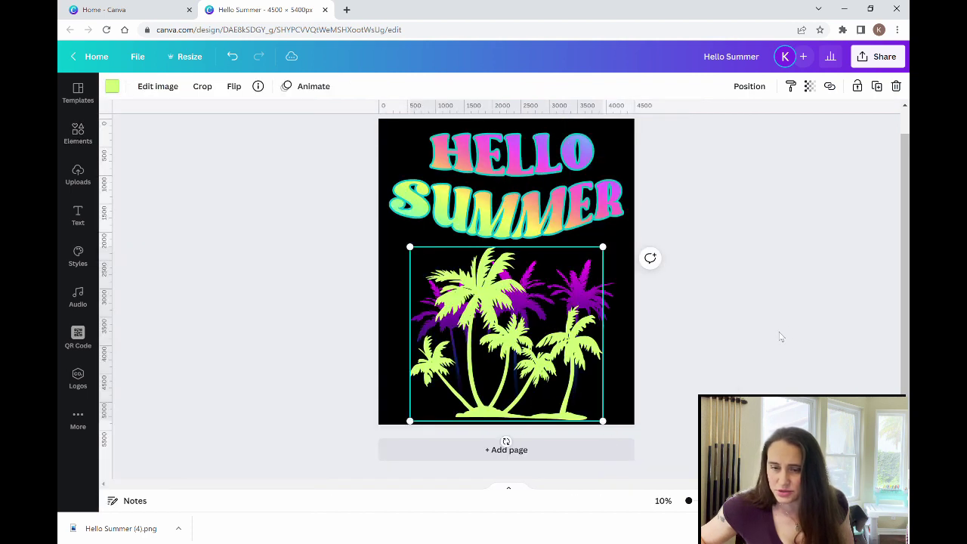
{"action": "left_click", "coordinate": [741, 336]}
{"action": "scroll", "coordinate": [737, 335], "scroll_direction": "up", "scroll_amount": 1}
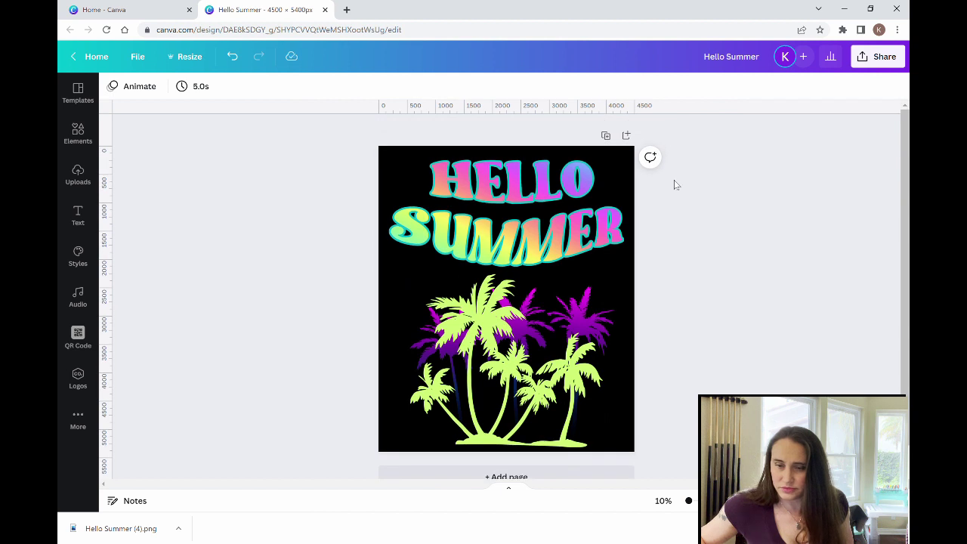
{"action": "left_click", "coordinate": [594, 231]}
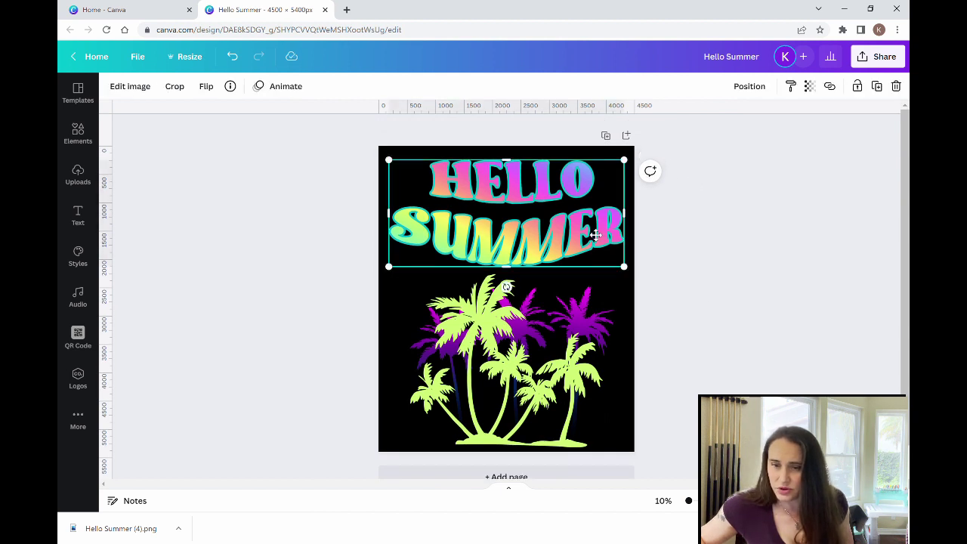
{"action": "left_click", "coordinate": [691, 349]}
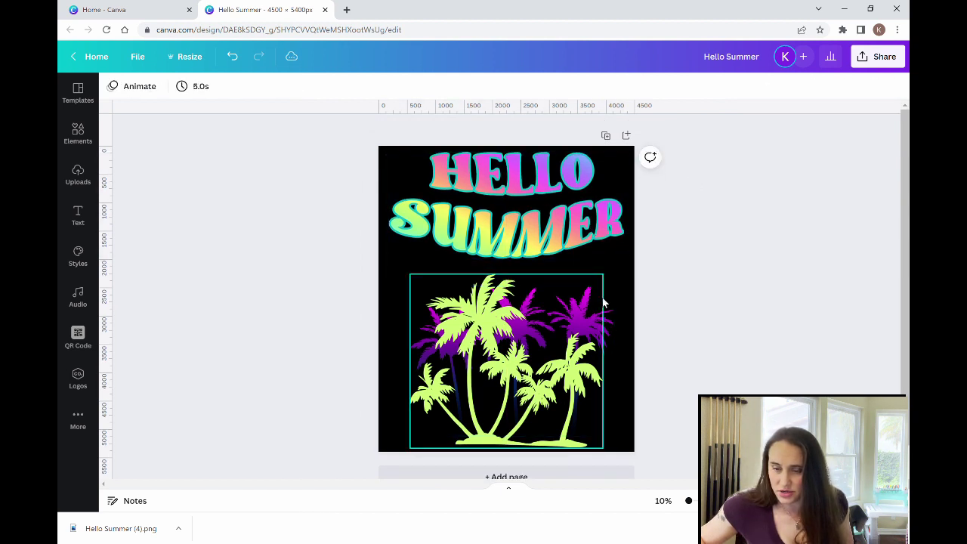
Enlarge the three purple palm trees and center them across the page behind the lime green palm cluster.
{"action": "left_click", "coordinate": [613, 326]}
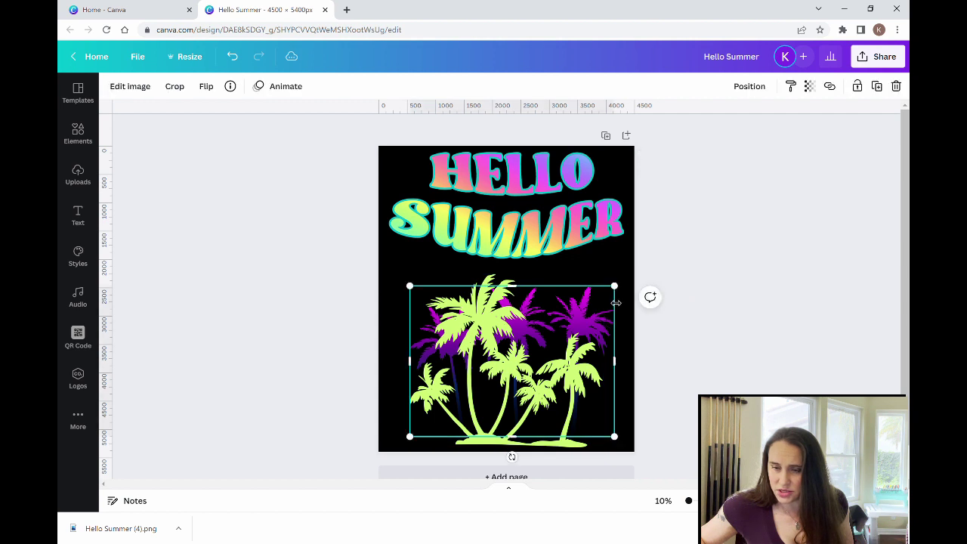
{"action": "left_click_drag", "start_coordinate": [624, 295], "coordinate": [646, 280]}
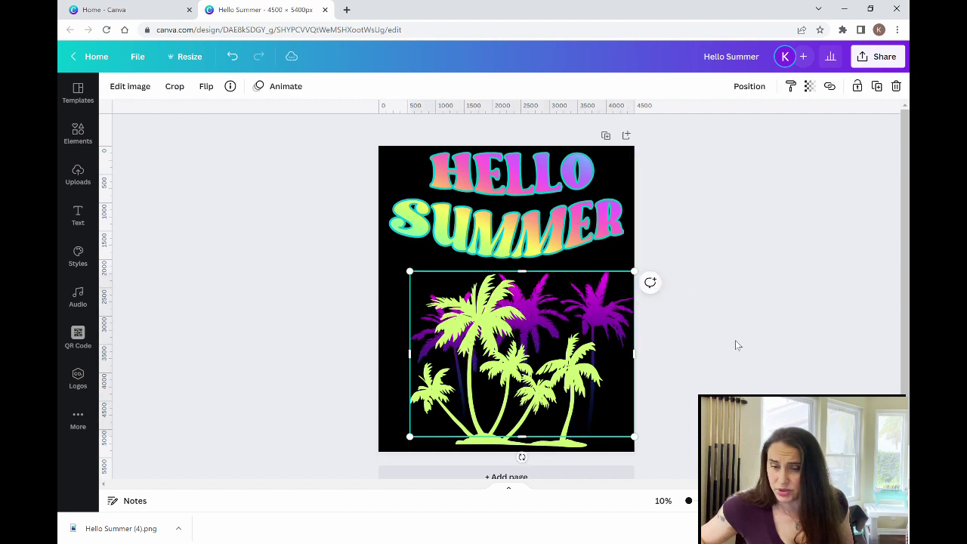
{"action": "left_click", "coordinate": [734, 343]}
{"action": "mouse_move", "coordinate": [602, 314]}
{"action": "left_mouse_down"}
{"action": "mouse_move", "coordinate": [593, 318]}
{"action": "mouse_move", "coordinate": [611, 319]}
{"action": "mouse_move", "coordinate": [609, 330]}
{"action": "mouse_move", "coordinate": [610, 309]}
{"action": "mouse_move", "coordinate": [612, 329]}
{"action": "mouse_move", "coordinate": [601, 333]}
{"action": "left_mouse_up"}
{"action": "scroll", "coordinate": [608, 284], "scroll_direction": "down", "scroll_amount": 1}
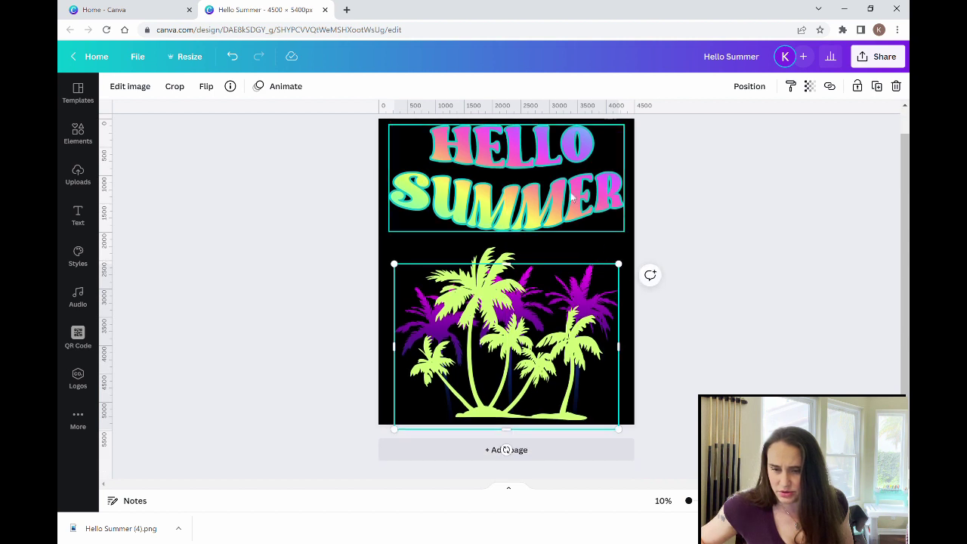
{"action": "left_click", "coordinate": [751, 307]}
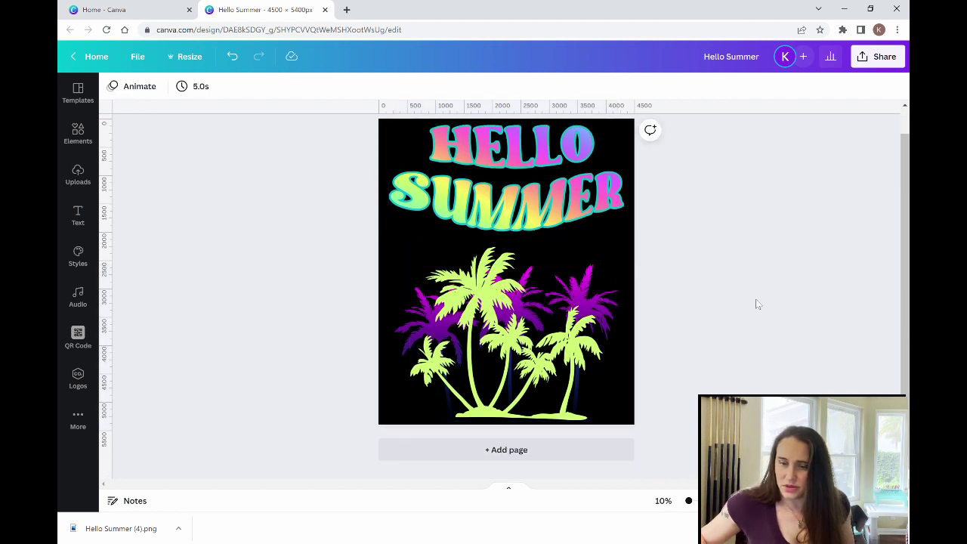
{"action": "scroll", "coordinate": [829, 339], "scroll_direction": "up", "scroll_amount": 1}
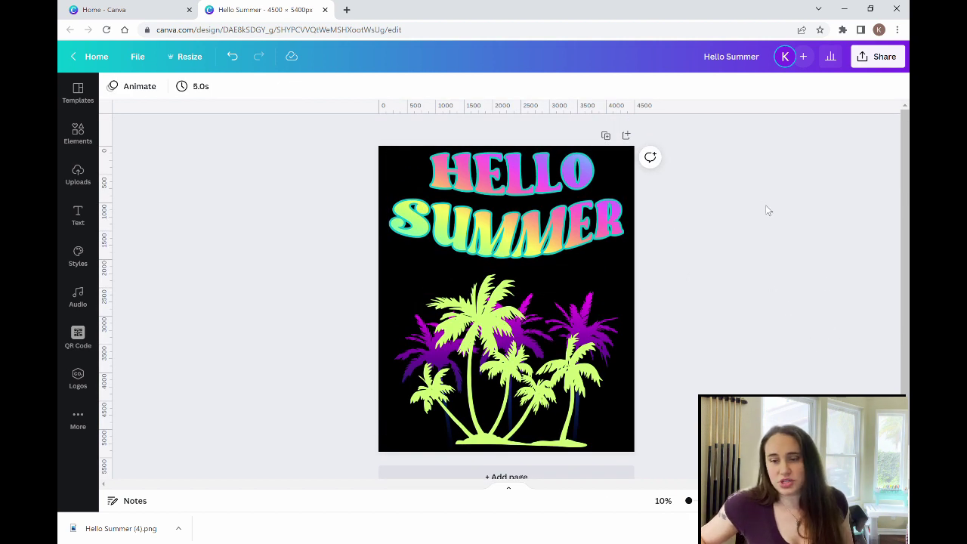
Set the page background to white and align the right edge of the purple palm trees with the lettering's right edge.
{"action": "left_click", "coordinate": [389, 309]}
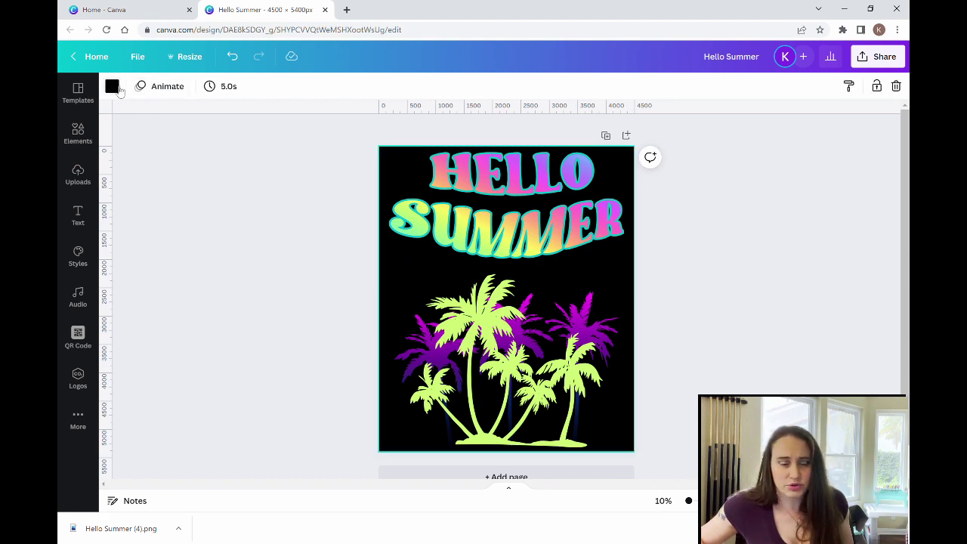
{"action": "left_click", "coordinate": [117, 88]}
{"action": "left_click", "coordinate": [281, 335]}
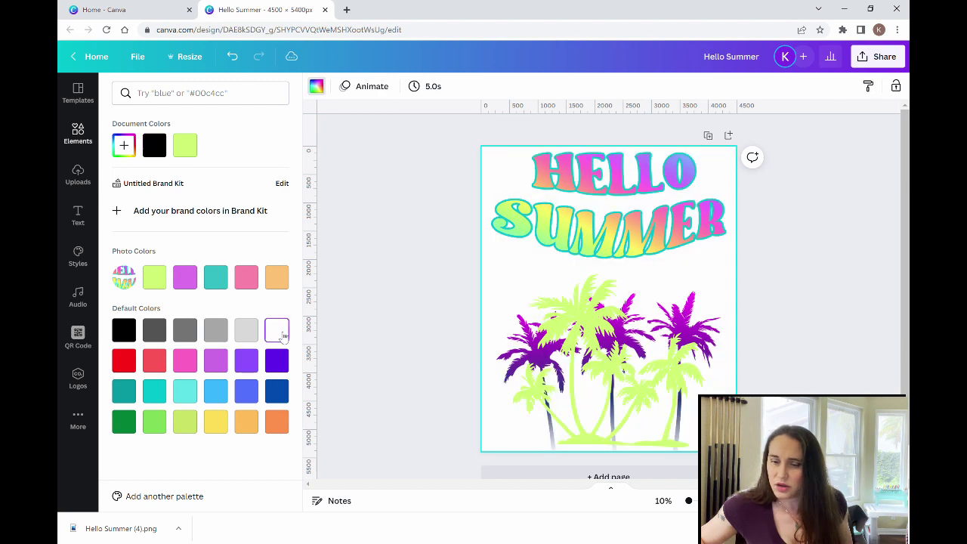
{"action": "left_click", "coordinate": [839, 363]}
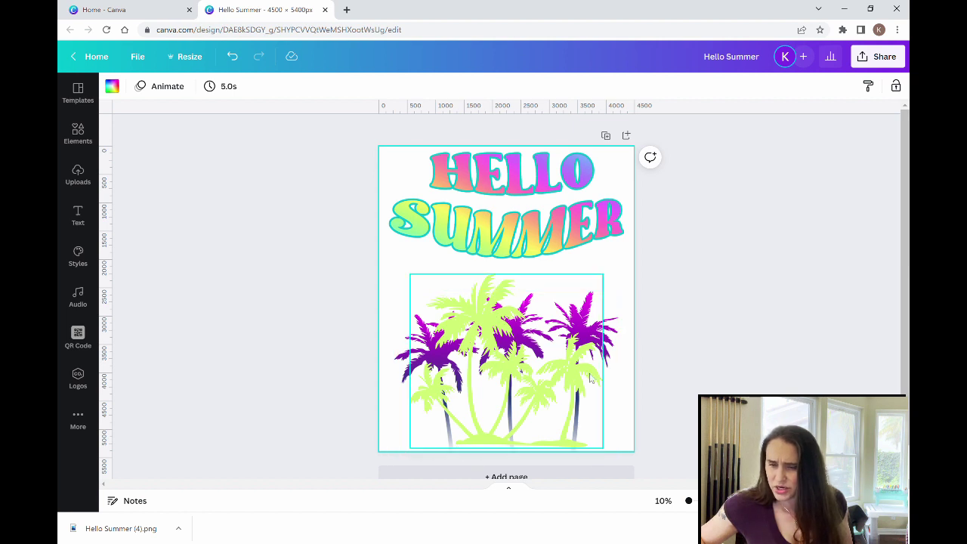
{"action": "left_click_drag", "start_coordinate": [616, 333], "coordinate": [621, 327]}
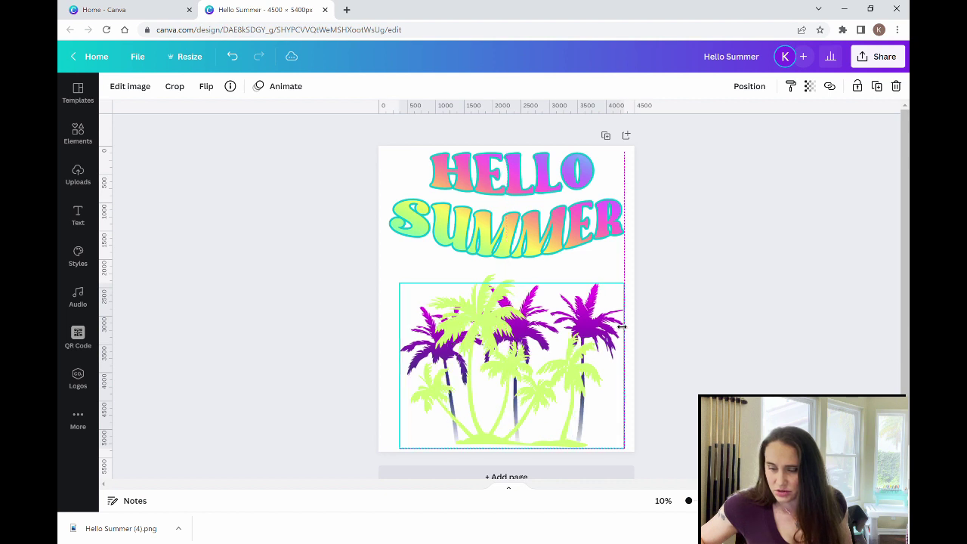
{"action": "left_click", "coordinate": [766, 362]}
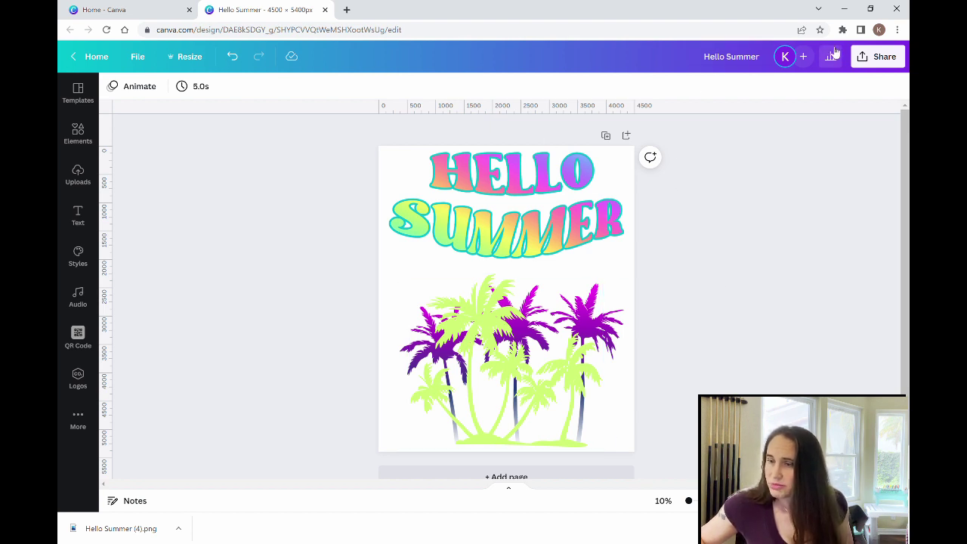
Download the design as a 4500 × 5400 px PNG with a transparent background.
{"action": "left_click", "coordinate": [859, 61]}
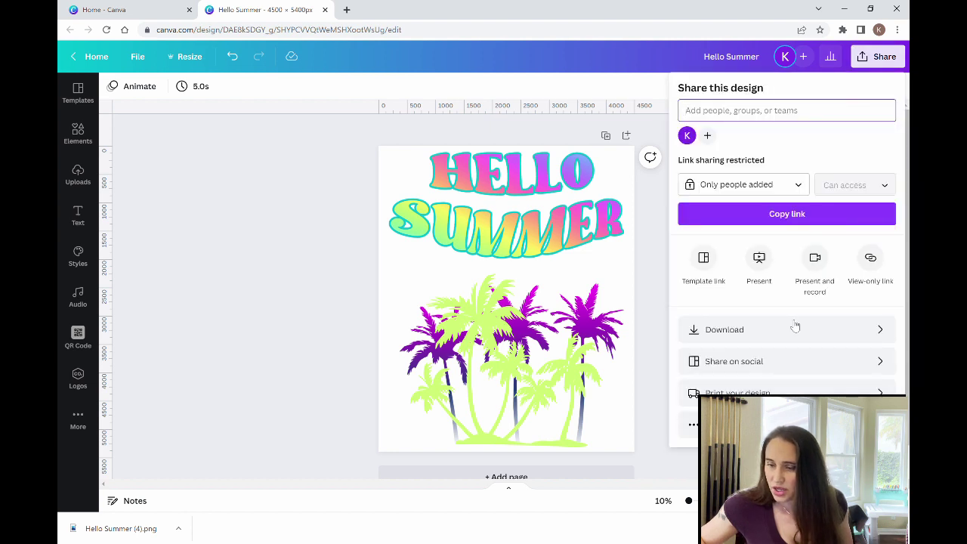
{"action": "left_click", "coordinate": [741, 336]}
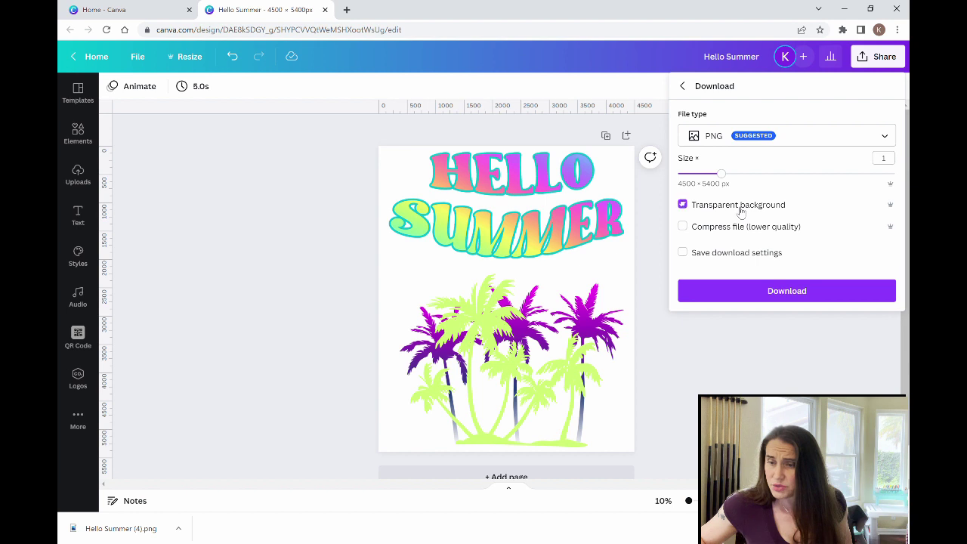
{"action": "left_click", "coordinate": [780, 297]}
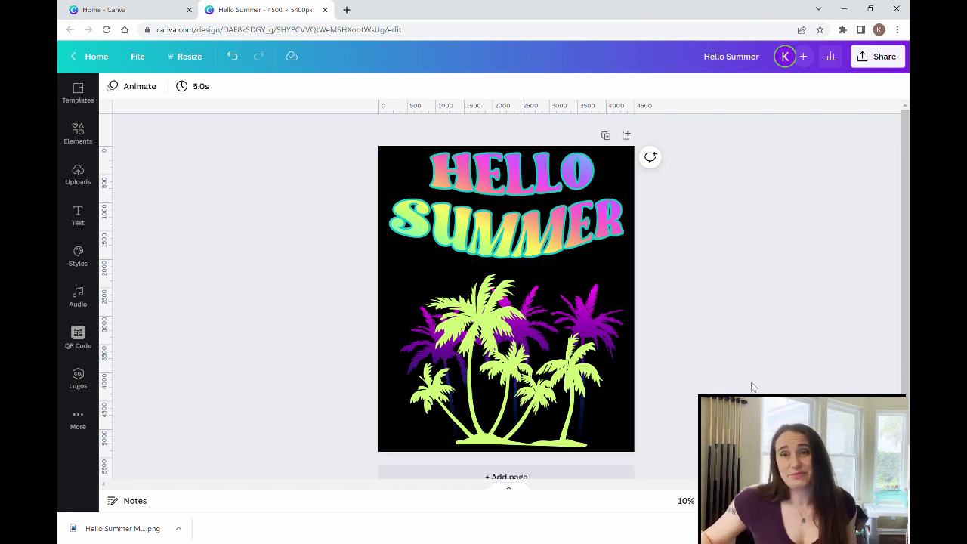
Clear the lettering and all palm trees from the page, keeping the black background.
{"action": "scroll", "coordinate": [620, 289], "scroll_direction": "down", "scroll_amount": 1}
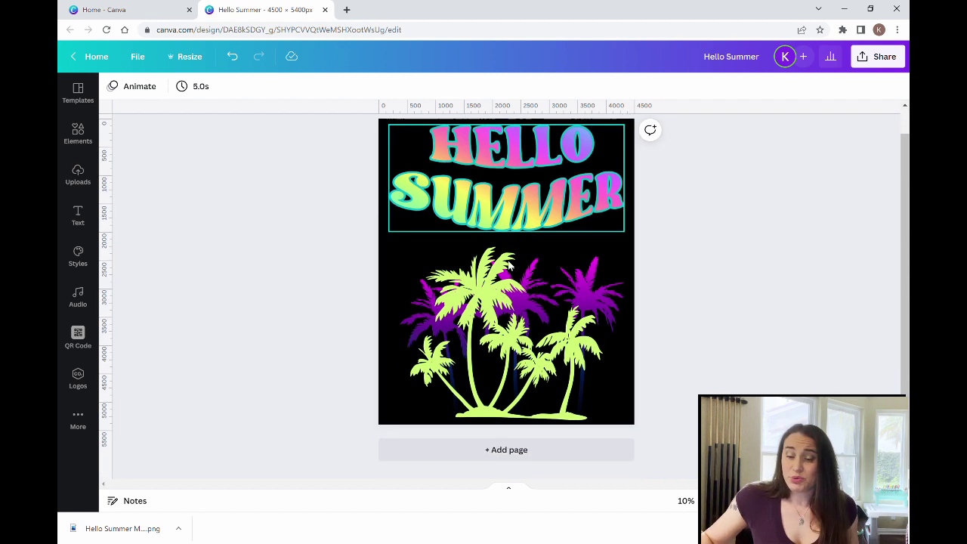
{"action": "key", "text": "ctrl+a"}
{"action": "key", "text": "Delete"}
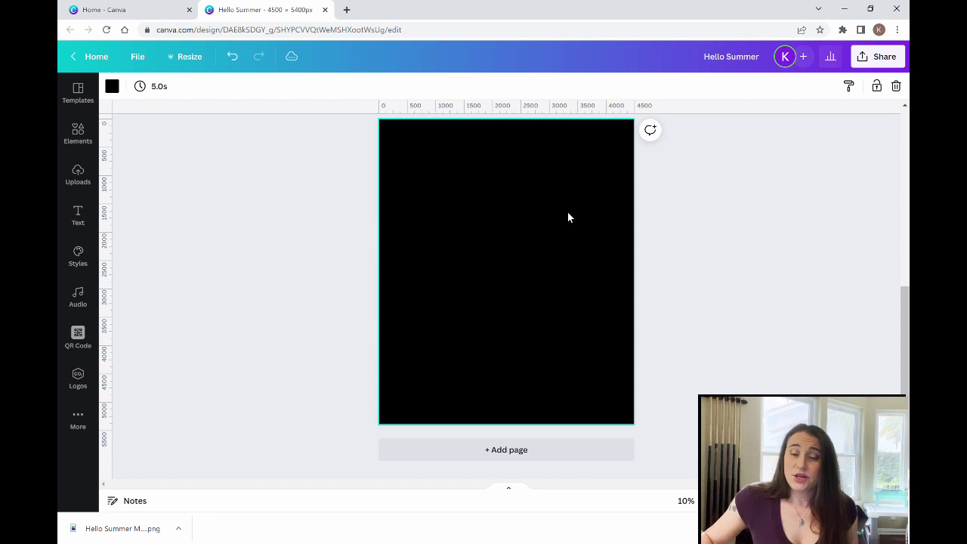
Add the uploaded plain white HELLO SUMMER image to the empty black page.
{"action": "left_click", "coordinate": [78, 218]}
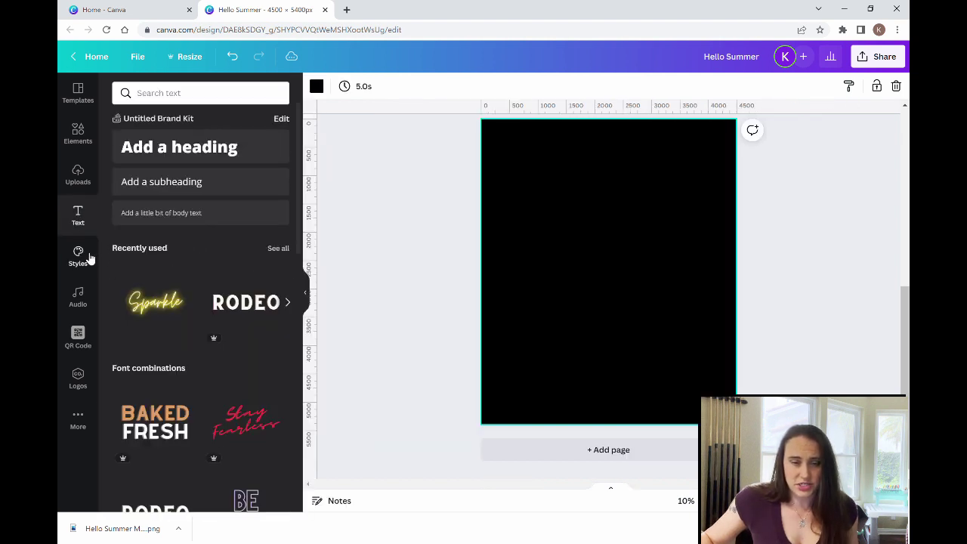
{"action": "left_click", "coordinate": [79, 180]}
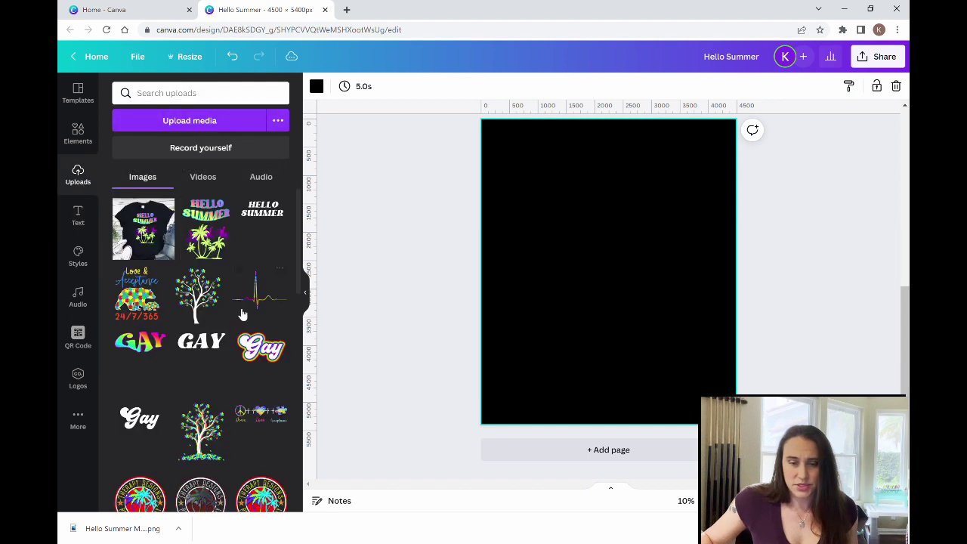
{"action": "left_click", "coordinate": [270, 227]}
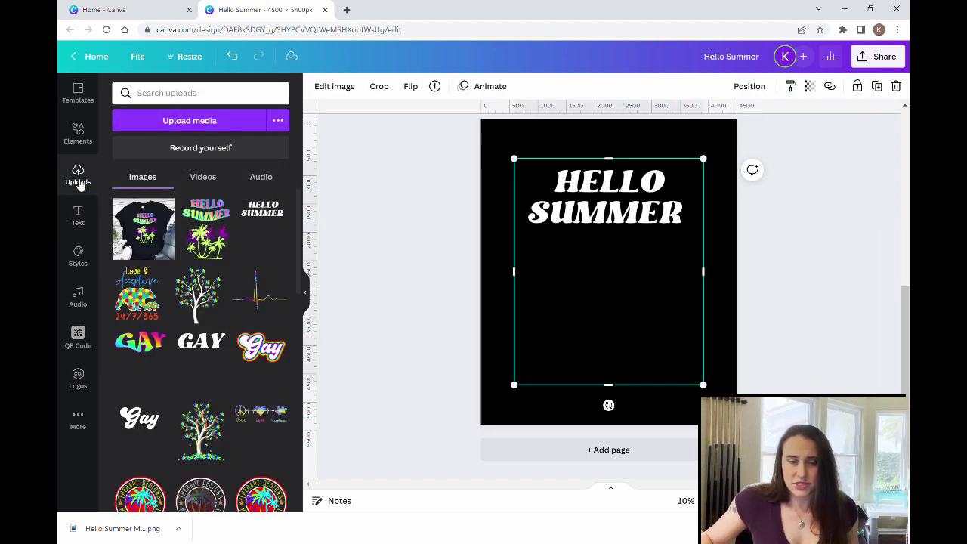
{"action": "left_click", "coordinate": [305, 293]}
{"action": "left_click", "coordinate": [678, 283]}
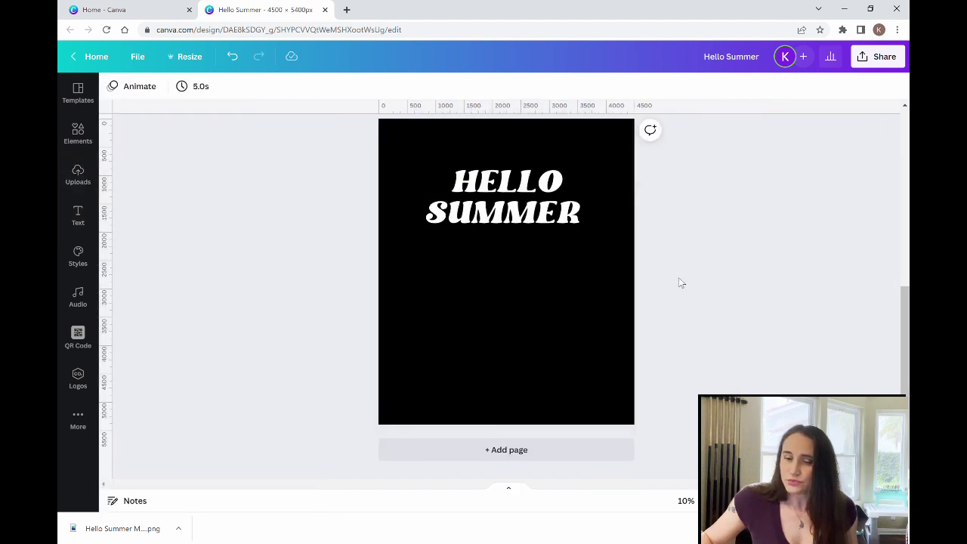
Give the white HELLO SUMMER image a Glow shadow and choose light orange as its color.
{"action": "left_click", "coordinate": [485, 209]}
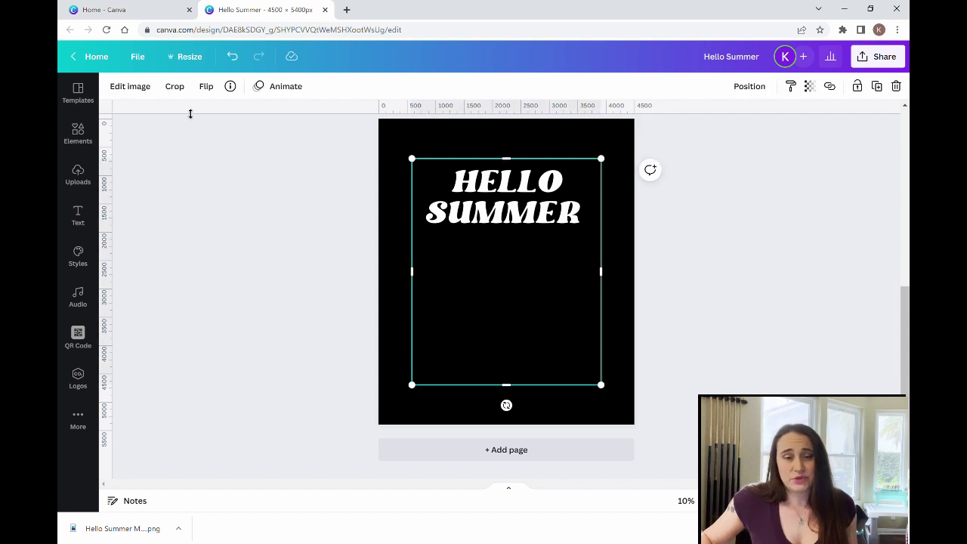
{"action": "left_click", "coordinate": [133, 89]}
{"action": "left_click", "coordinate": [137, 198]}
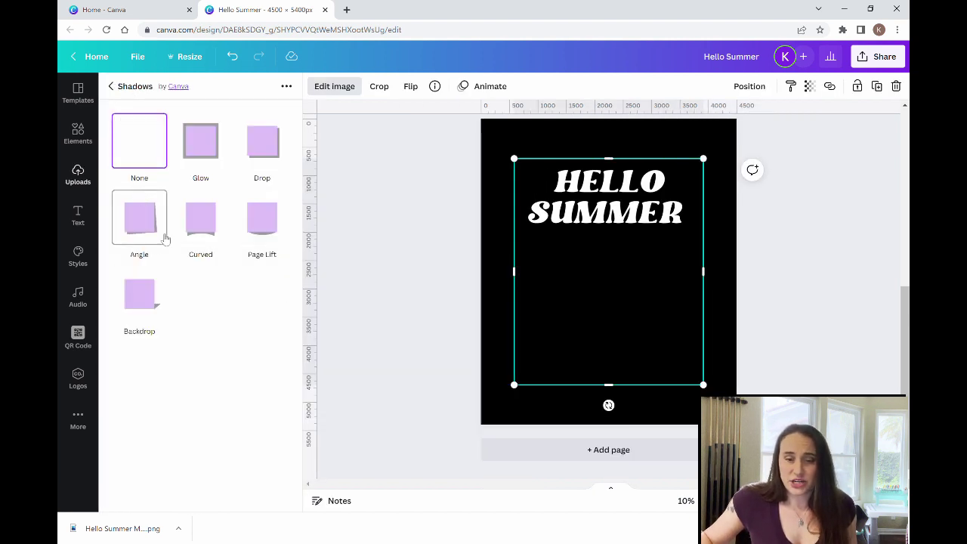
{"action": "left_click", "coordinate": [200, 141]}
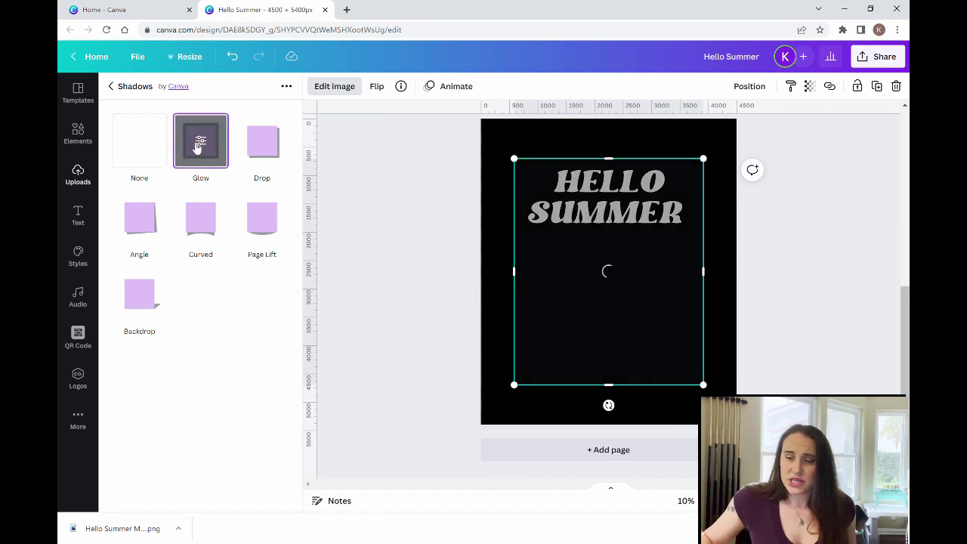
{"action": "left_click", "coordinate": [211, 153]}
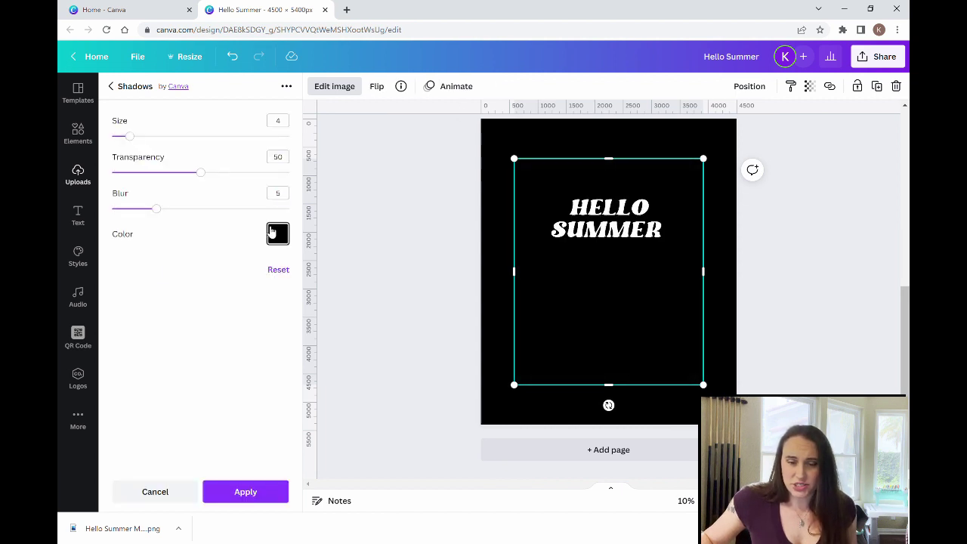
{"action": "left_click", "coordinate": [277, 234]}
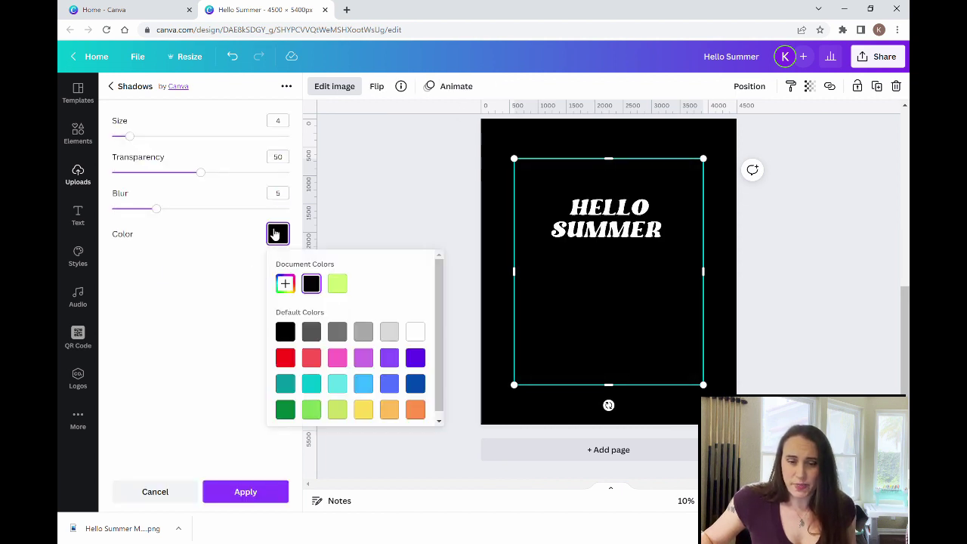
{"action": "left_click", "coordinate": [391, 411]}
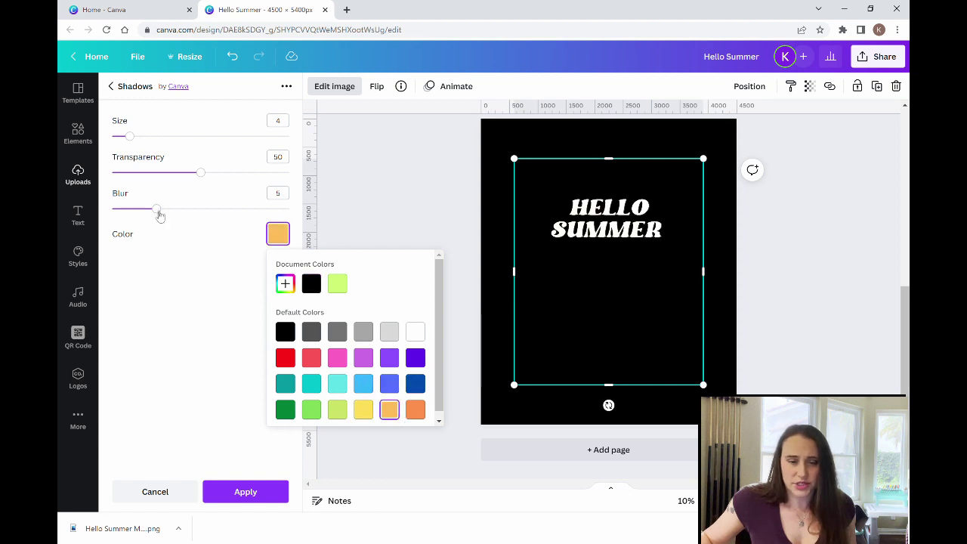
Set the glow's blur to 0, transparency to 100 and size to 22, and apply it to the lettering.
{"action": "left_click_drag", "start_coordinate": [157, 209], "coordinate": [112, 209]}
{"action": "left_click_drag", "start_coordinate": [203, 173], "coordinate": [341, 189]}
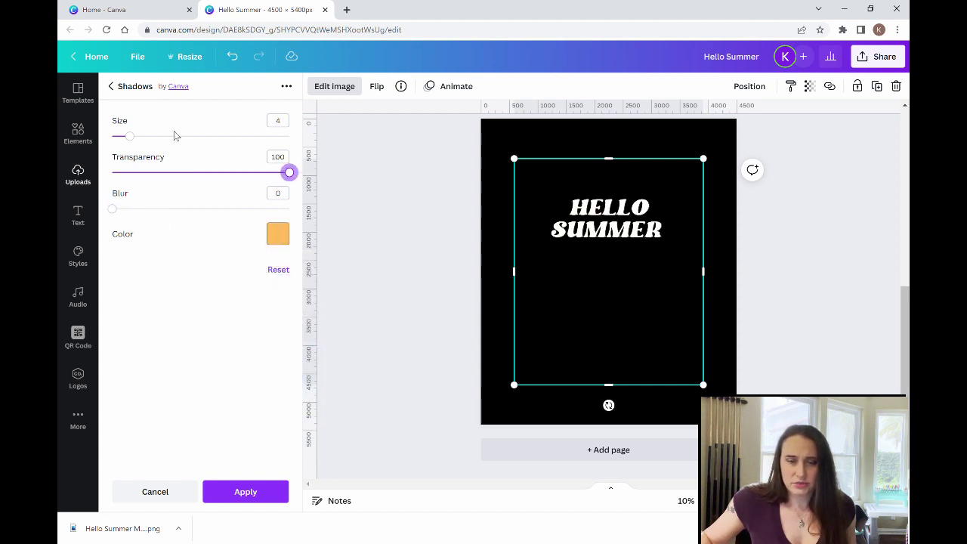
{"action": "left_click", "coordinate": [210, 137]}
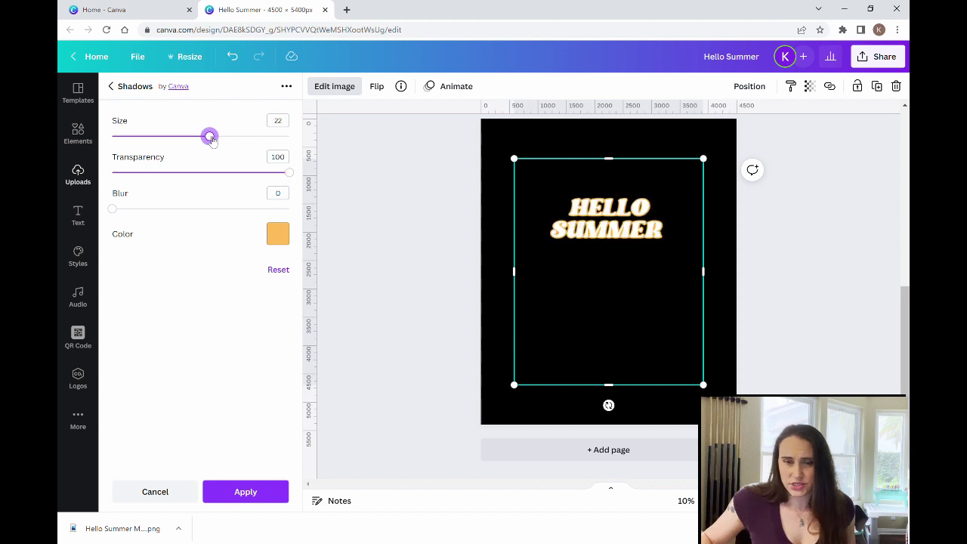
{"action": "left_click", "coordinate": [244, 492]}
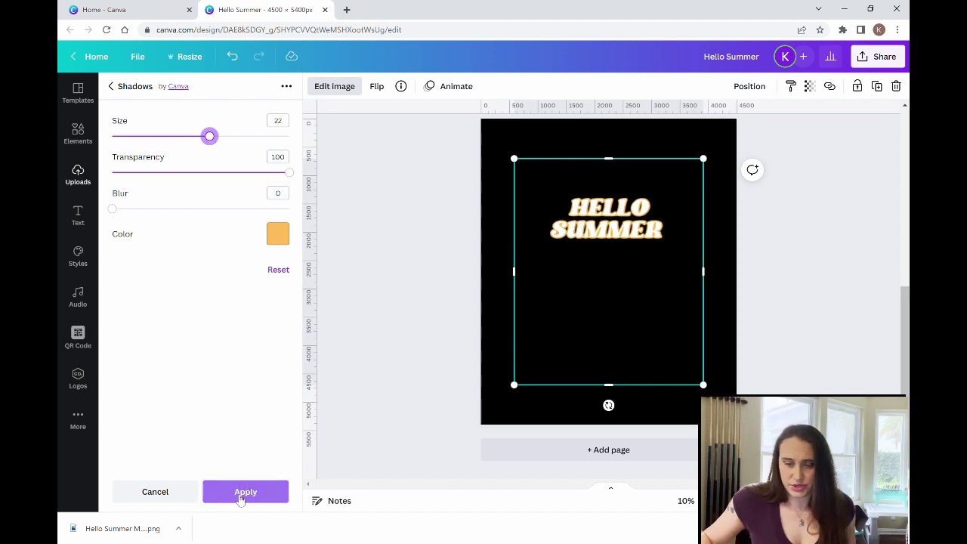
{"action": "left_click", "coordinate": [422, 306]}
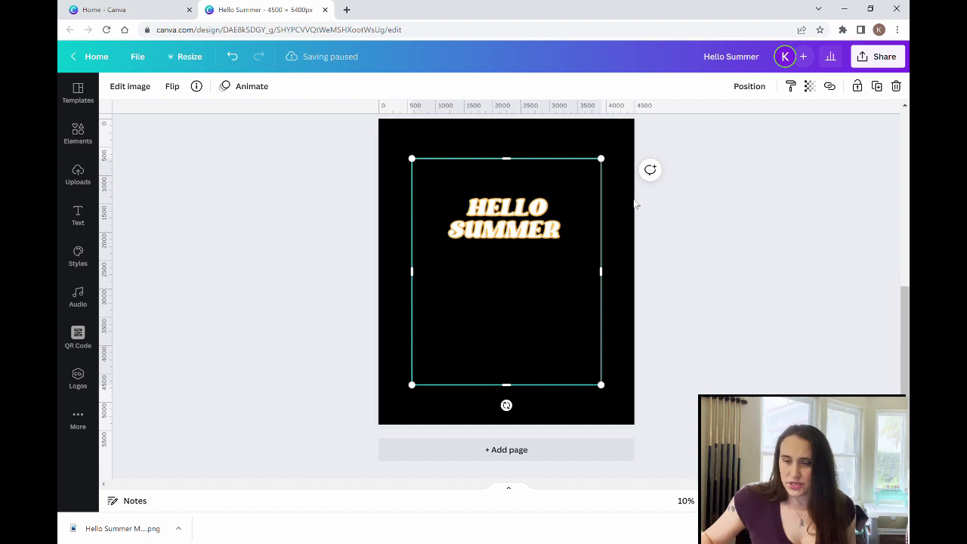
Enlarge the orange-outlined HELLO SUMMER lettering to most of the page width and place it centered in the page's upper part.
{"action": "left_click", "coordinate": [574, 243]}
{"action": "left_click_drag", "start_coordinate": [544, 233], "coordinate": [624, 239]}
{"action": "left_click", "coordinate": [612, 272]}
{"action": "left_click", "coordinate": [527, 219]}
{"action": "left_click", "coordinate": [589, 334]}
{"action": "left_click_drag", "start_coordinate": [561, 223], "coordinate": [552, 214]}
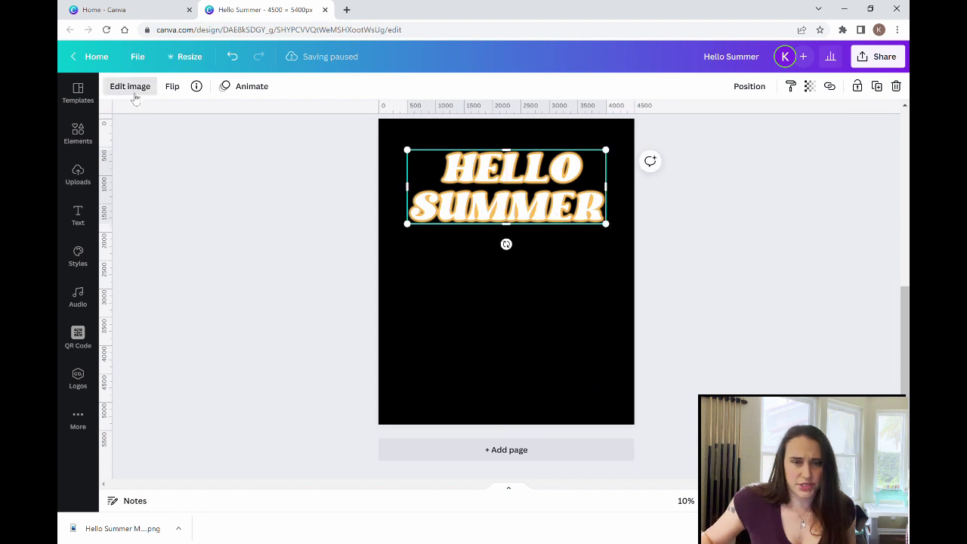
Try the Liquify Wobble effect on the orange-outlined HELLO SUMMER lettering and open its settings.
{"action": "left_click", "coordinate": [129, 86]}
{"action": "scroll", "coordinate": [195, 413], "scroll_direction": "down", "scroll_amount": 6}
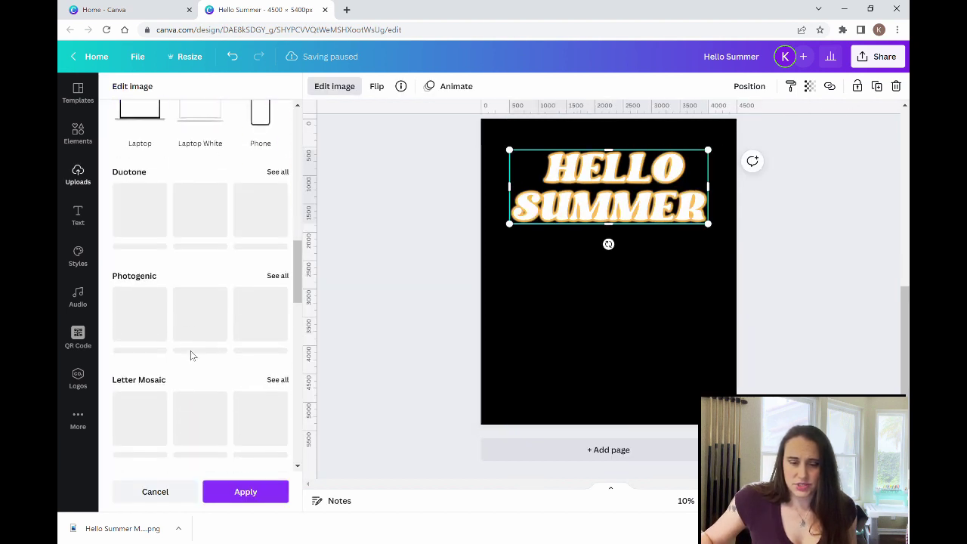
{"action": "scroll", "coordinate": [194, 317], "scroll_direction": "down", "scroll_amount": 2}
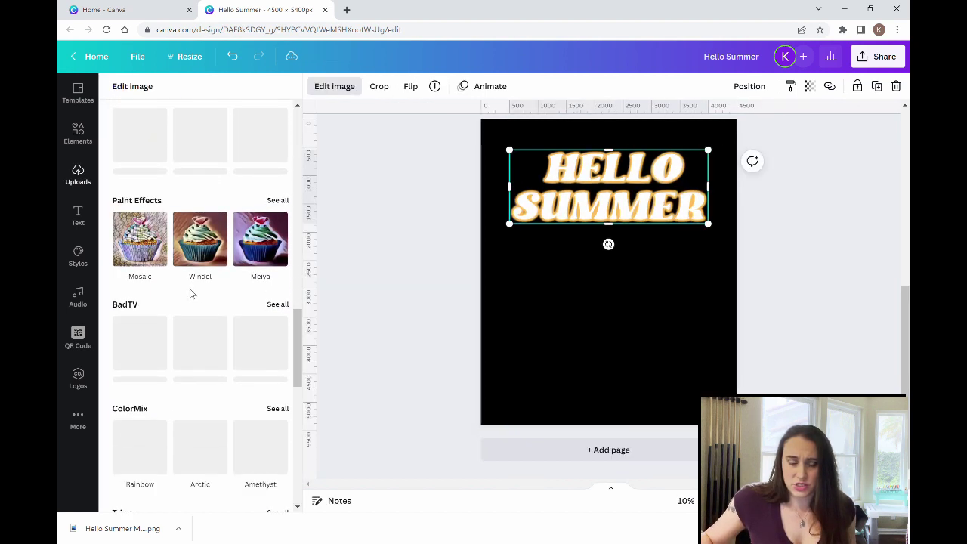
{"action": "scroll", "coordinate": [190, 289], "scroll_direction": "down", "scroll_amount": 3}
{"action": "scroll", "coordinate": [166, 309], "scroll_direction": "down", "scroll_amount": 3}
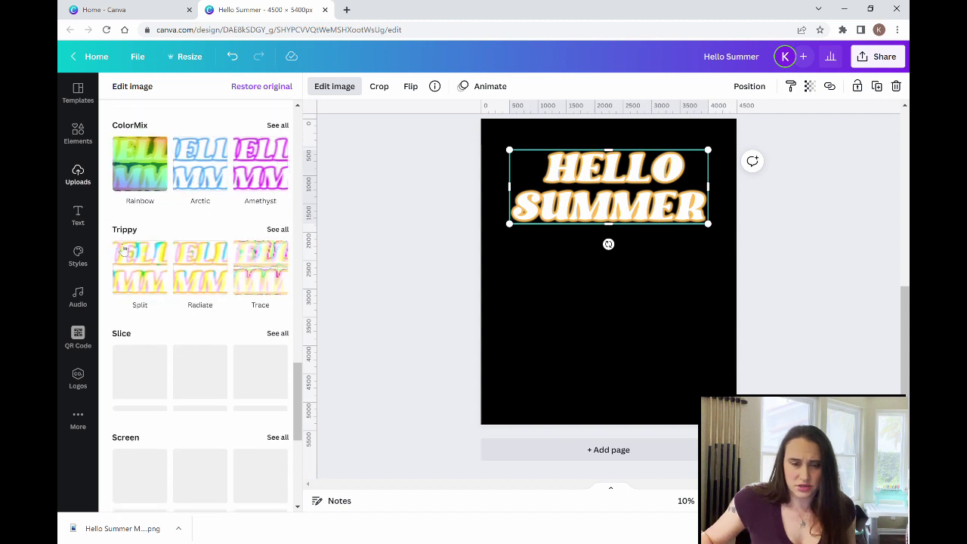
{"action": "scroll", "coordinate": [172, 246], "scroll_direction": "down", "scroll_amount": 8}
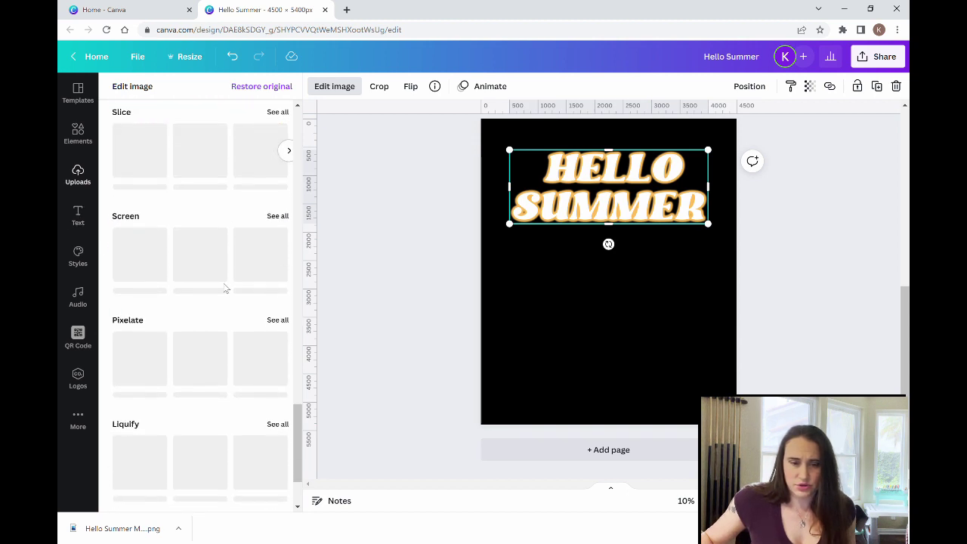
{"action": "left_click", "coordinate": [277, 317]}
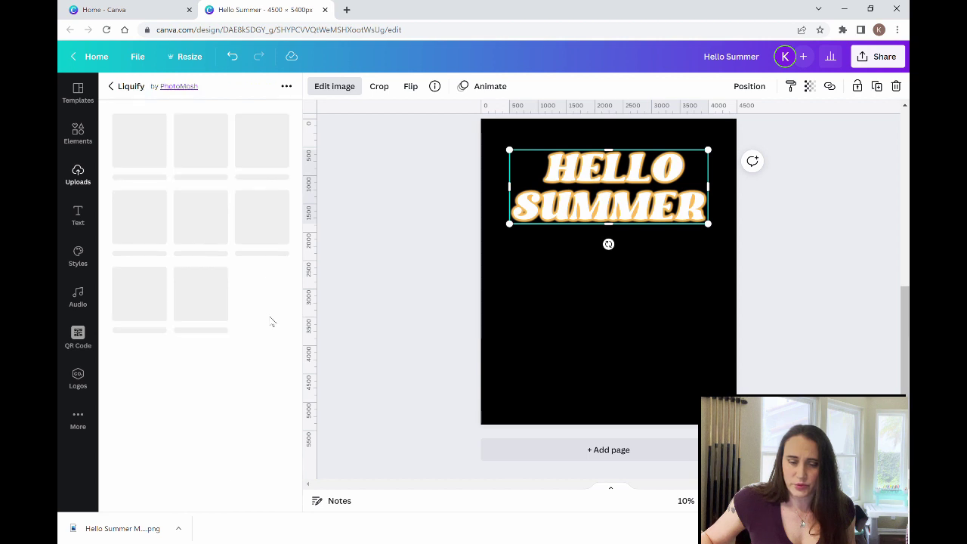
{"action": "left_click", "coordinate": [268, 315]}
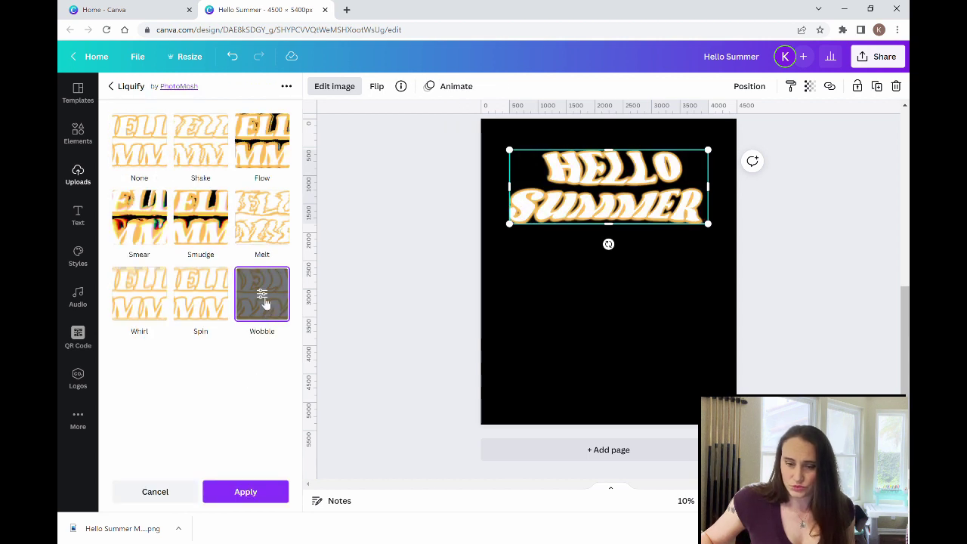
{"action": "left_click", "coordinate": [265, 301]}
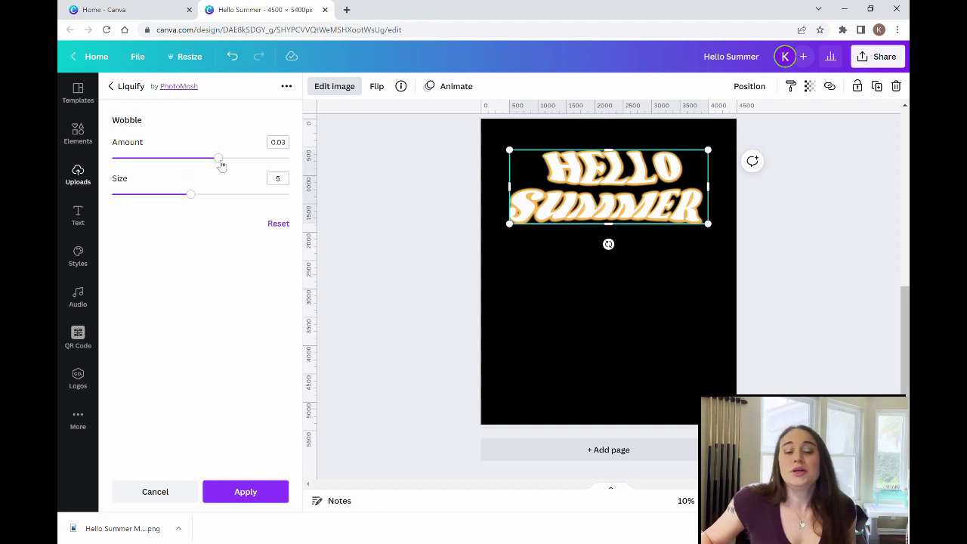
Try Wobble amounts of 0 and 0.0031 with size 1 on the outlined lettering, and cancel the effect.
{"action": "left_click_drag", "start_coordinate": [223, 166], "coordinate": [113, 159]}
{"action": "left_click_drag", "start_coordinate": [195, 197], "coordinate": [112, 207]}
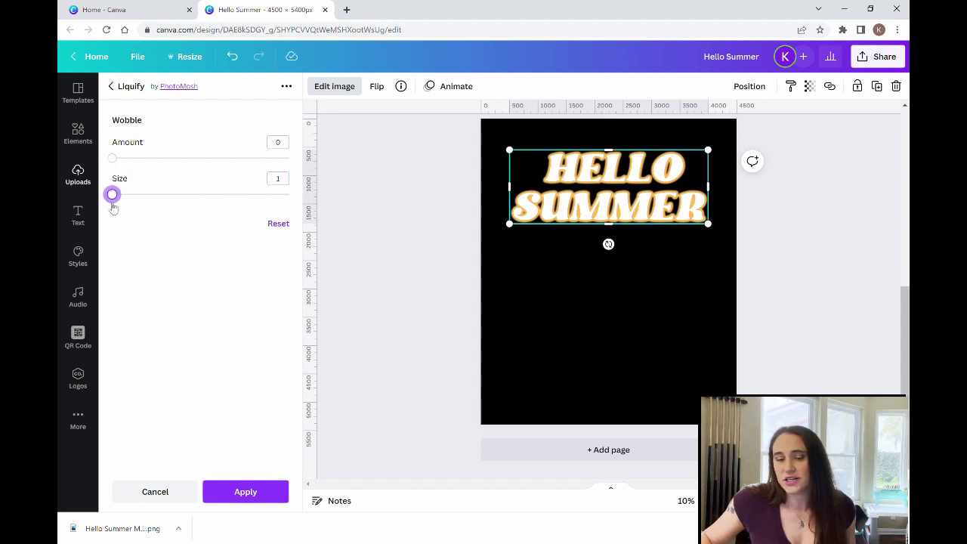
{"action": "mouse_move", "coordinate": [113, 158]}
{"action": "left_mouse_down"}
{"action": "mouse_move", "coordinate": [304, 156]}
{"action": "mouse_move", "coordinate": [94, 168]}
{"action": "mouse_move", "coordinate": [289, 157]}
{"action": "mouse_move", "coordinate": [123, 159]}
{"action": "left_mouse_up"}
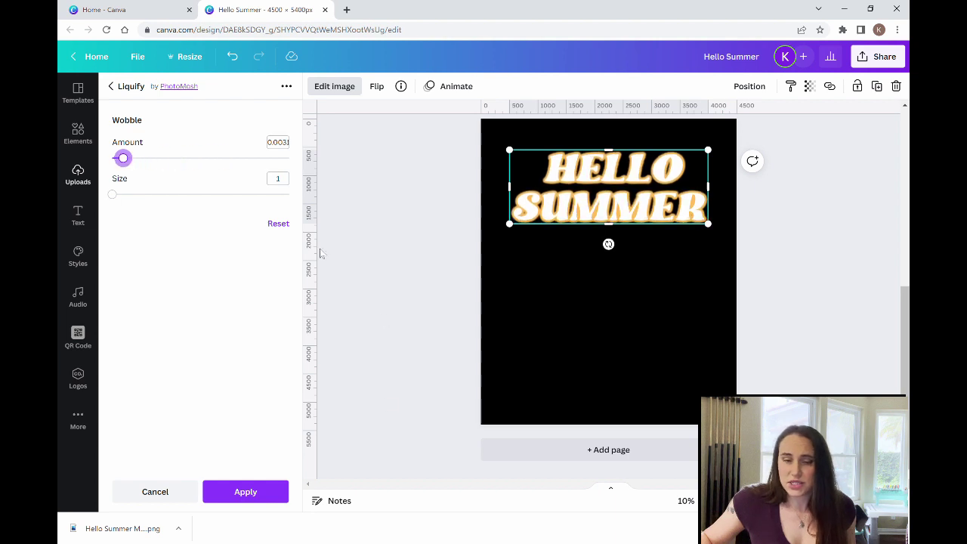
{"action": "left_click", "coordinate": [155, 493]}
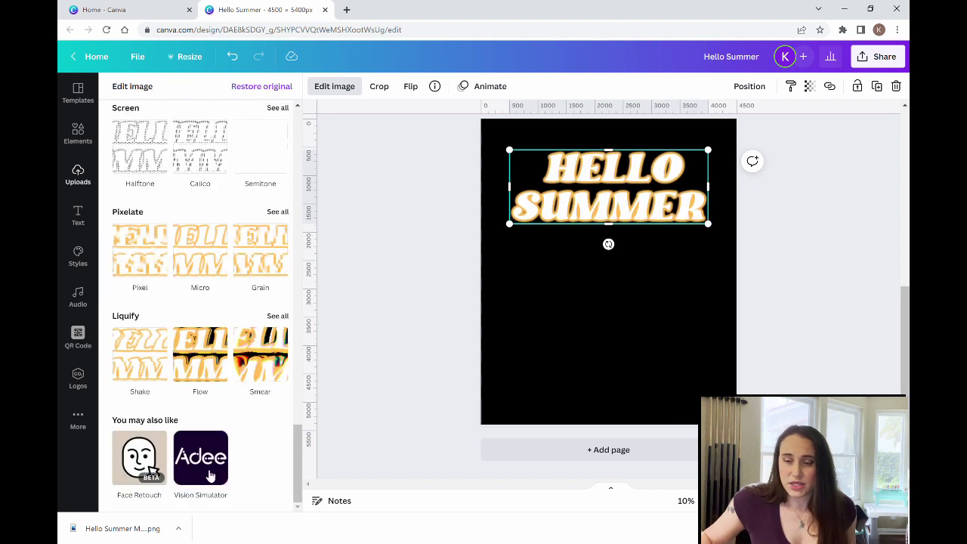
{"action": "left_click", "coordinate": [398, 323]}
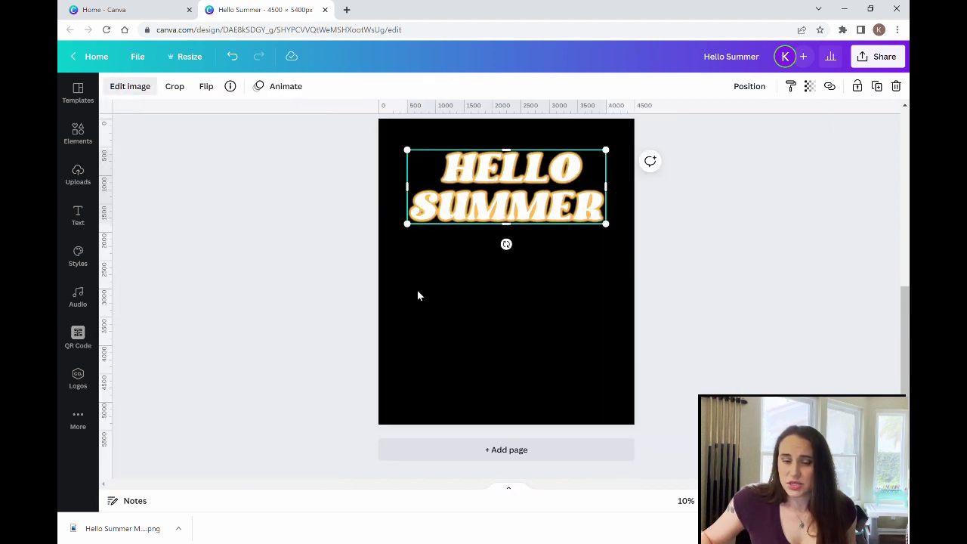
Undo the resizing, glow and other edits of the HELLO SUMMER image back to the plain white original, and deselect it.
{"action": "left_click", "coordinate": [234, 57]}
{"action": "left_click", "coordinate": [234, 56]}
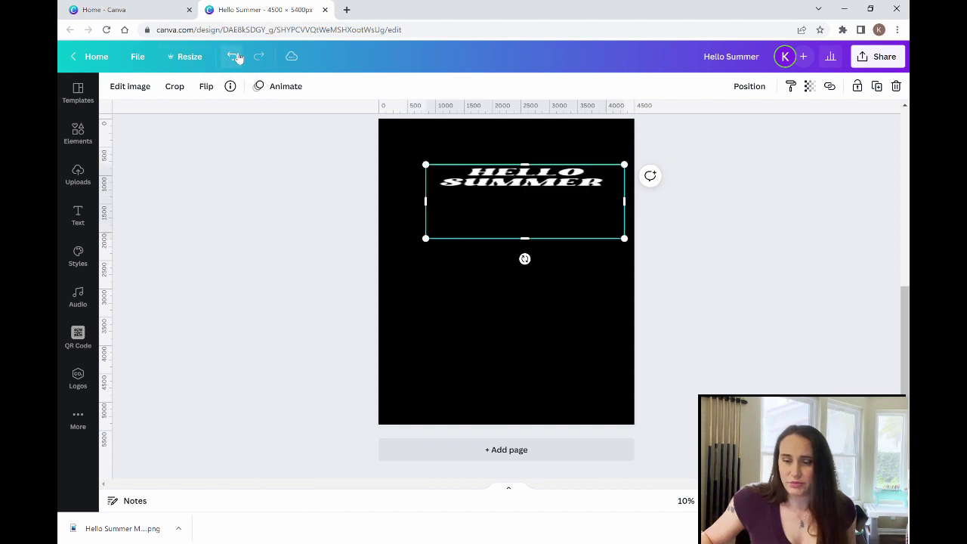
{"action": "left_click", "coordinate": [234, 57]}
{"action": "left_click", "coordinate": [234, 56]}
{"action": "left_click", "coordinate": [234, 57]}
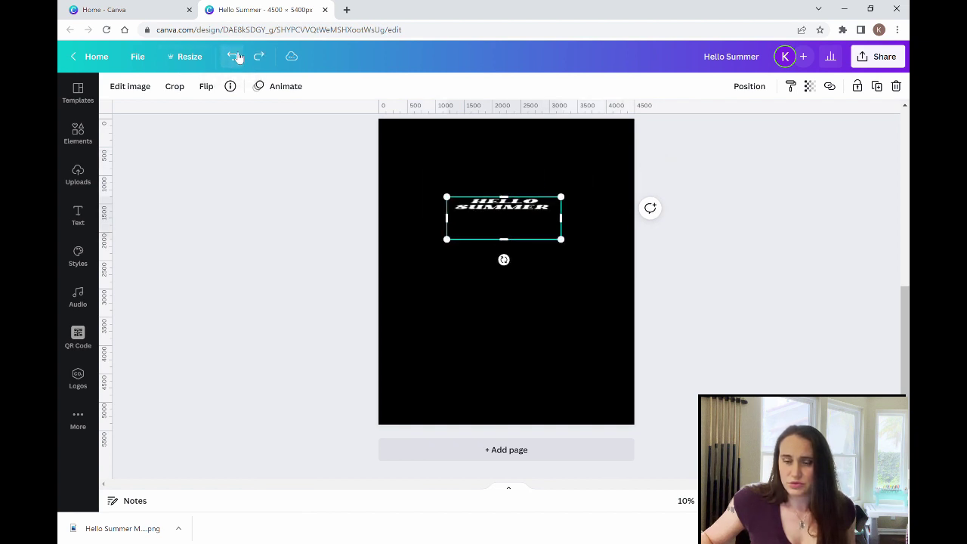
{"action": "left_click", "coordinate": [234, 57]}
{"action": "left_click", "coordinate": [340, 277]}
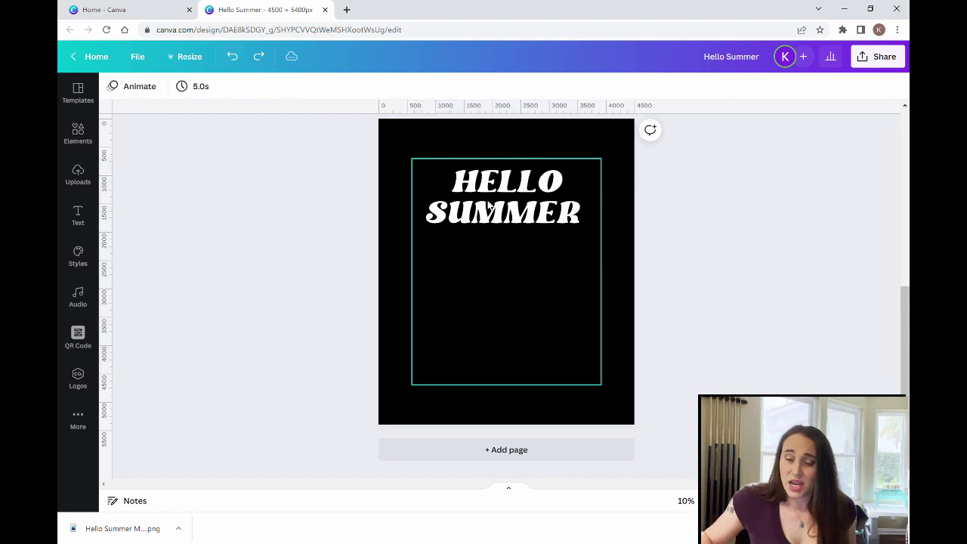
Give the plain white HELLO SUMMER image the Liquify Wobble effect and open the effect's settings.
{"action": "left_click", "coordinate": [493, 202]}
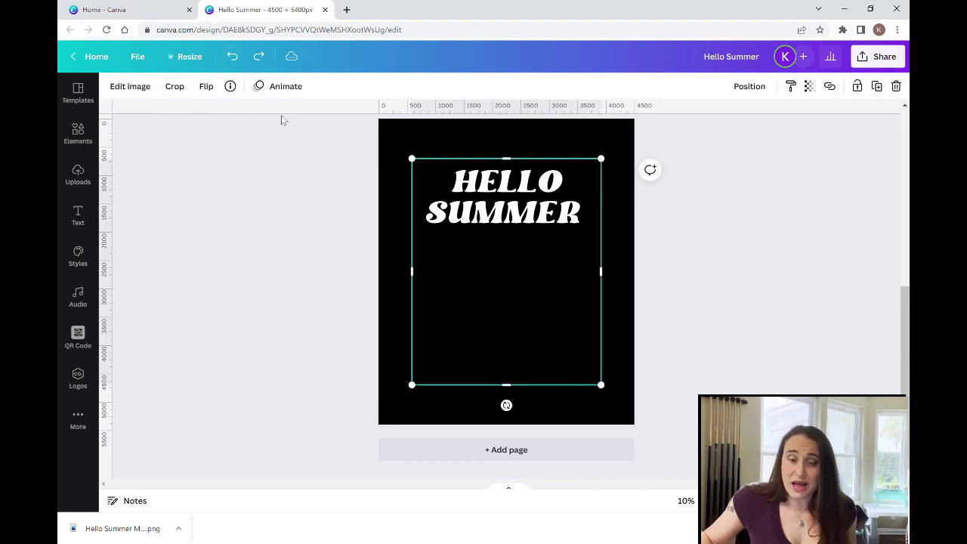
{"action": "left_click", "coordinate": [140, 87]}
{"action": "scroll", "coordinate": [216, 297], "scroll_direction": "down", "scroll_amount": 15}
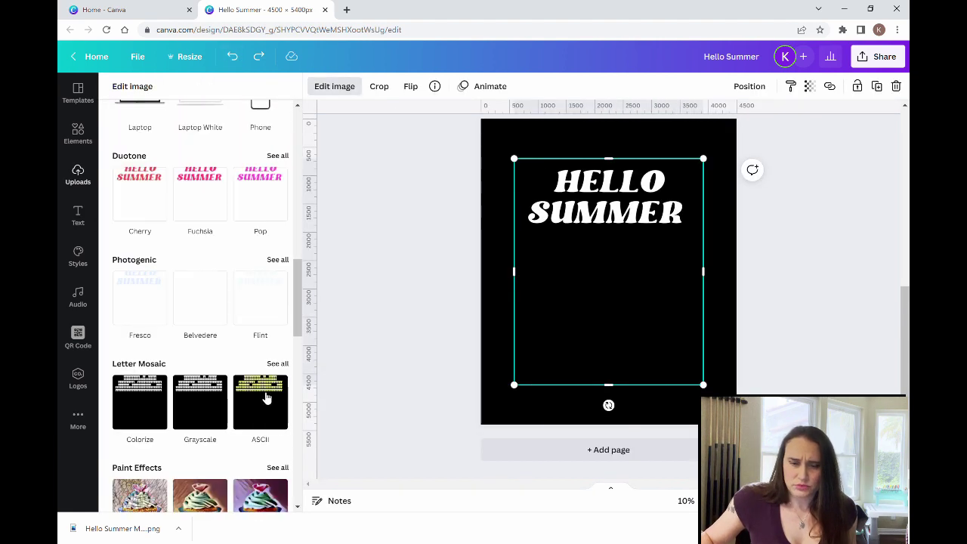
{"action": "scroll", "coordinate": [252, 378], "scroll_direction": "down", "scroll_amount": 7}
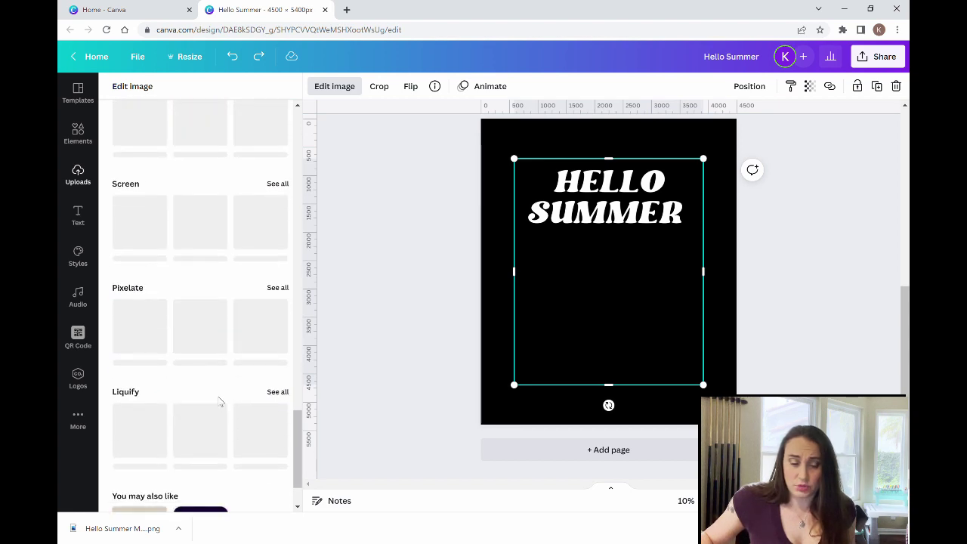
{"action": "left_click", "coordinate": [277, 317]}
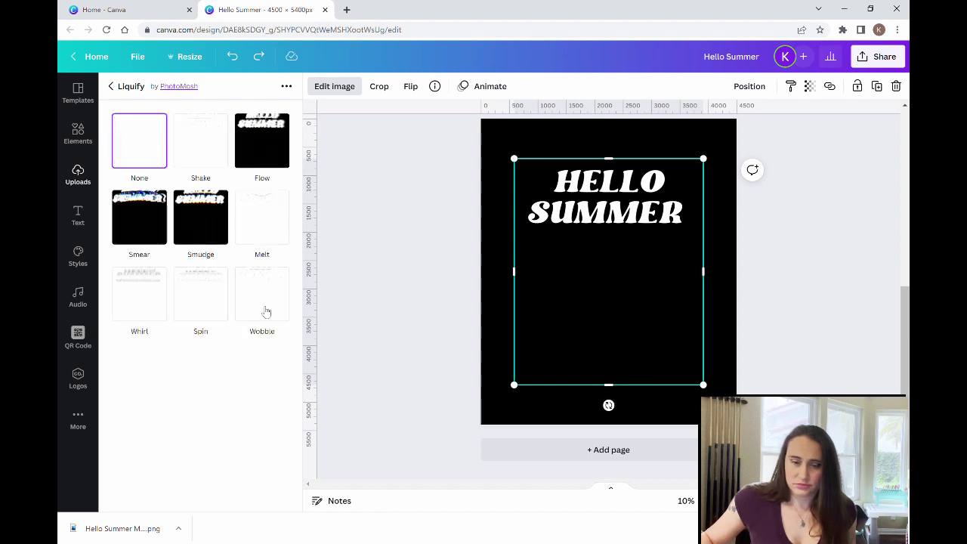
{"action": "left_click", "coordinate": [267, 303]}
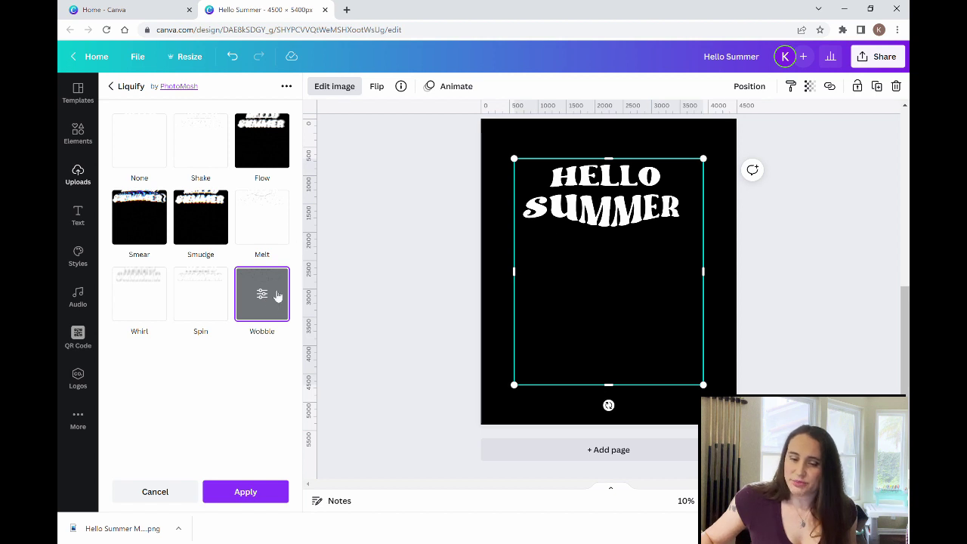
{"action": "left_click", "coordinate": [277, 295]}
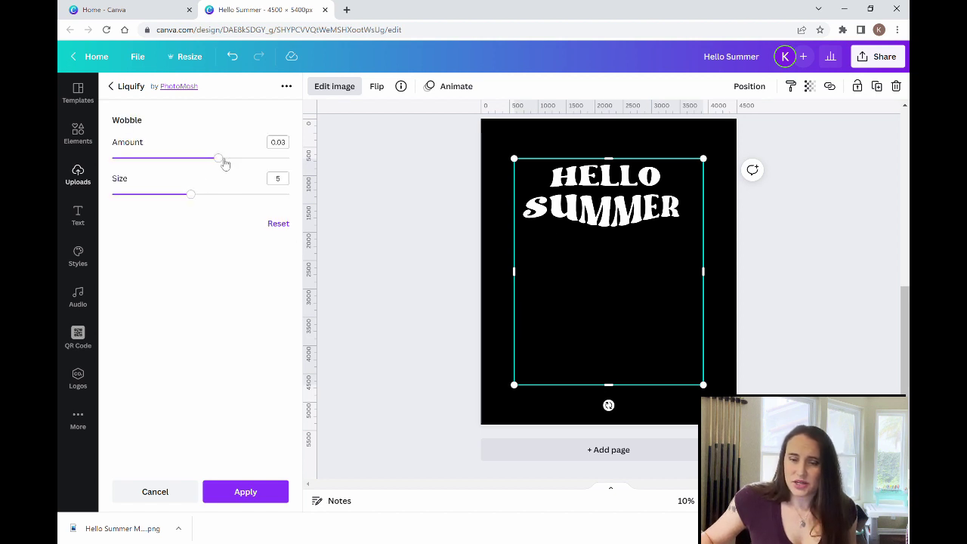
Set the Wobble amount to 0.0262 and size to 5, and apply the effect to the lettering.
{"action": "mouse_move", "coordinate": [225, 163]}
{"action": "left_mouse_down"}
{"action": "mouse_move", "coordinate": [302, 160]}
{"action": "mouse_move", "coordinate": [112, 159]}
{"action": "mouse_move", "coordinate": [240, 159]}
{"action": "left_mouse_up"}
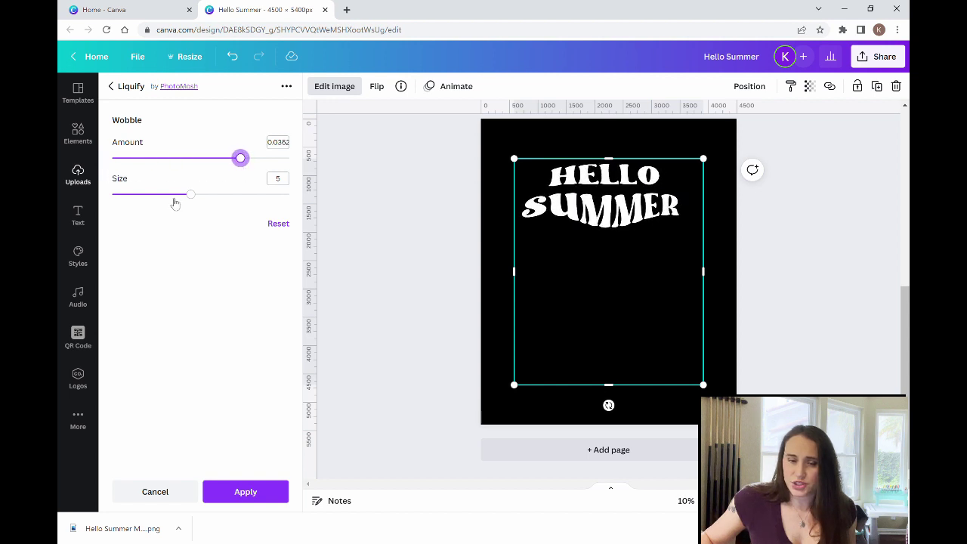
{"action": "left_click_drag", "start_coordinate": [190, 195], "coordinate": [269, 194]}
{"action": "mouse_move", "coordinate": [200, 194]}
{"action": "left_mouse_down"}
{"action": "mouse_move", "coordinate": [129, 194]}
{"action": "mouse_move", "coordinate": [211, 193]}
{"action": "left_mouse_up"}
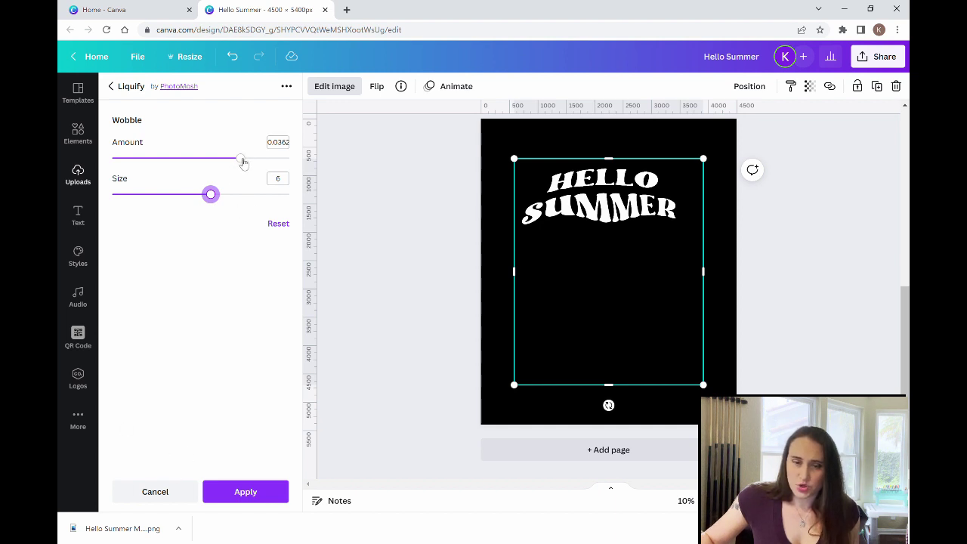
{"action": "left_click_drag", "start_coordinate": [241, 158], "coordinate": [207, 158]}
{"action": "mouse_move", "coordinate": [212, 195]}
{"action": "left_mouse_down"}
{"action": "mouse_move", "coordinate": [172, 195]}
{"action": "mouse_move", "coordinate": [195, 198]}
{"action": "left_mouse_up"}
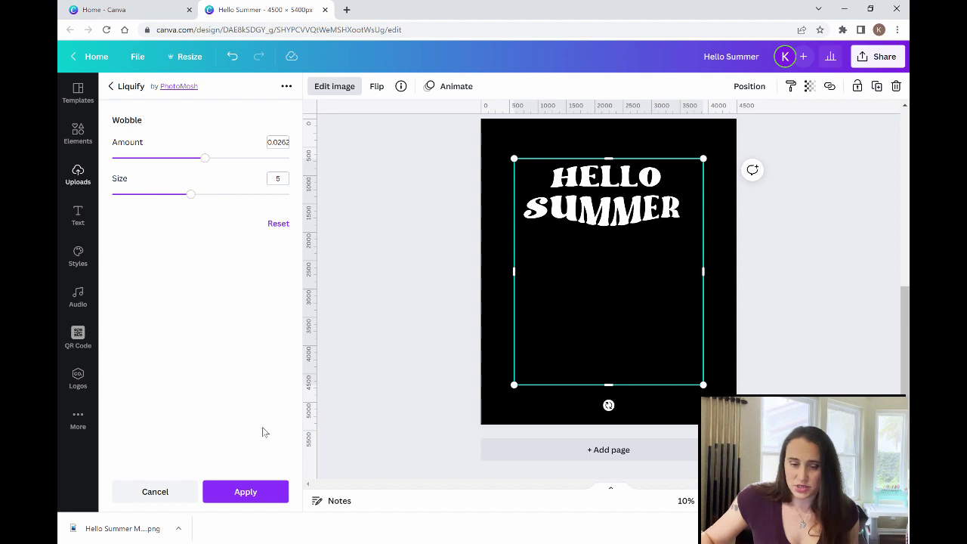
{"action": "left_click", "coordinate": [245, 491]}
{"action": "left_click", "coordinate": [424, 351]}
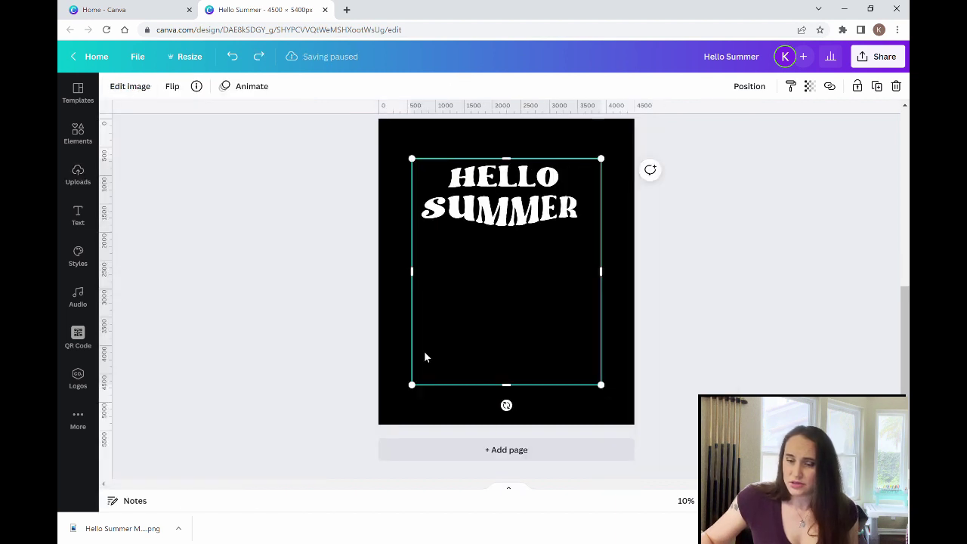
{"action": "left_click", "coordinate": [712, 293]}
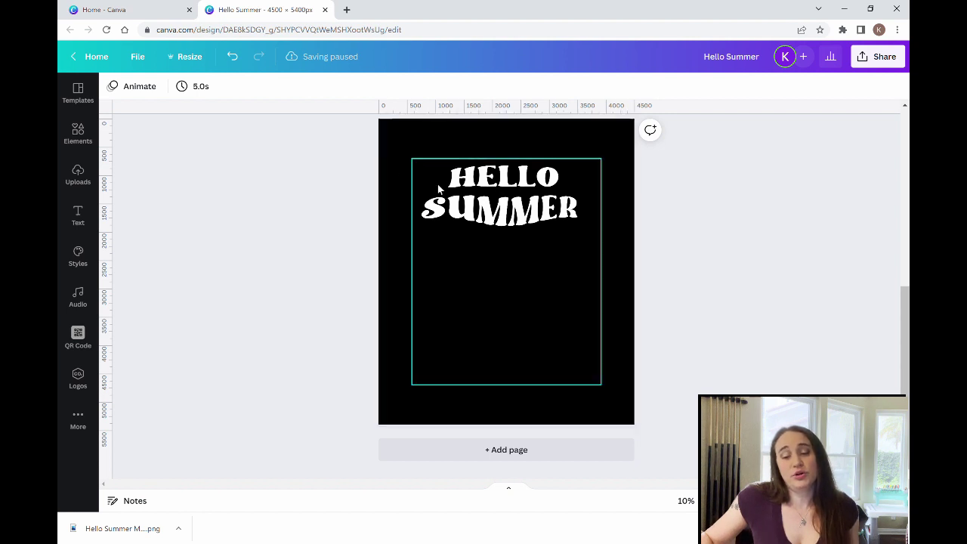
Add the ColorMix Rainbow effect to the wavy HELLO SUMMER image and open the effect's settings.
{"action": "left_click", "coordinate": [528, 201]}
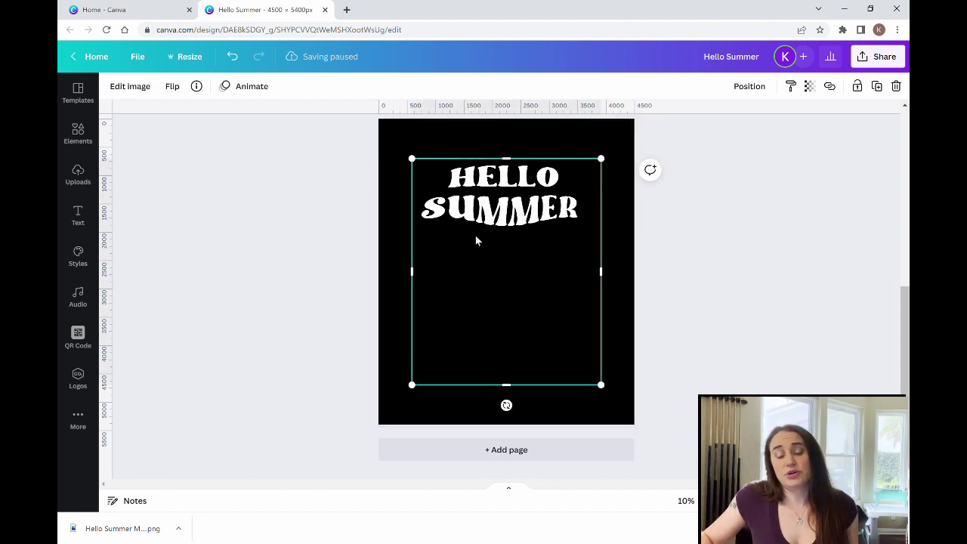
{"action": "left_click", "coordinate": [130, 86]}
{"action": "scroll", "coordinate": [237, 378], "scroll_direction": "down", "scroll_amount": 7}
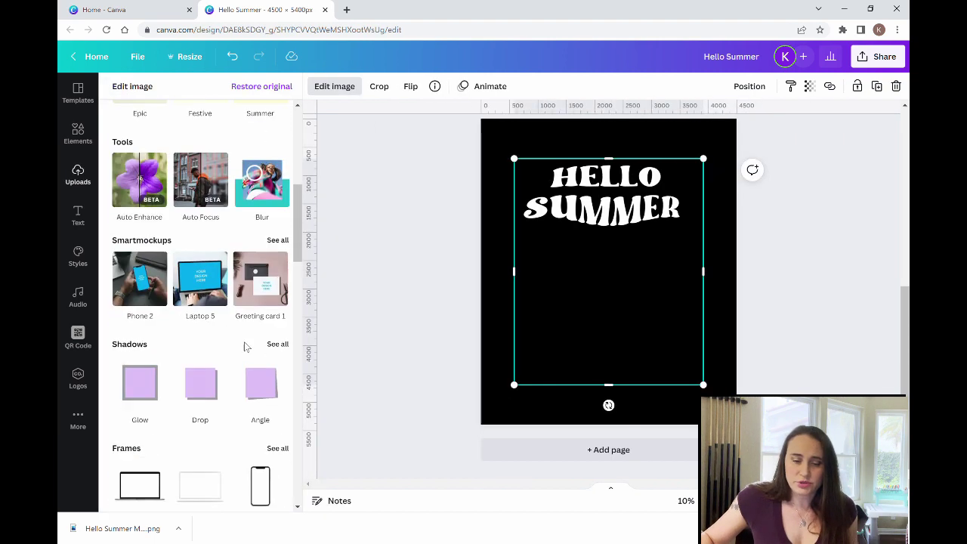
{"action": "scroll", "coordinate": [227, 329], "scroll_direction": "down", "scroll_amount": 8}
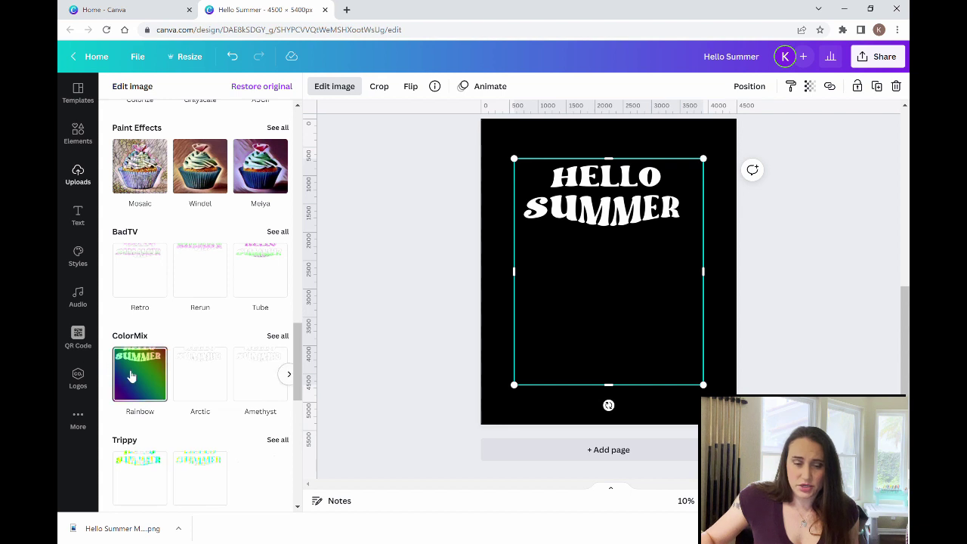
{"action": "left_click", "coordinate": [132, 376]}
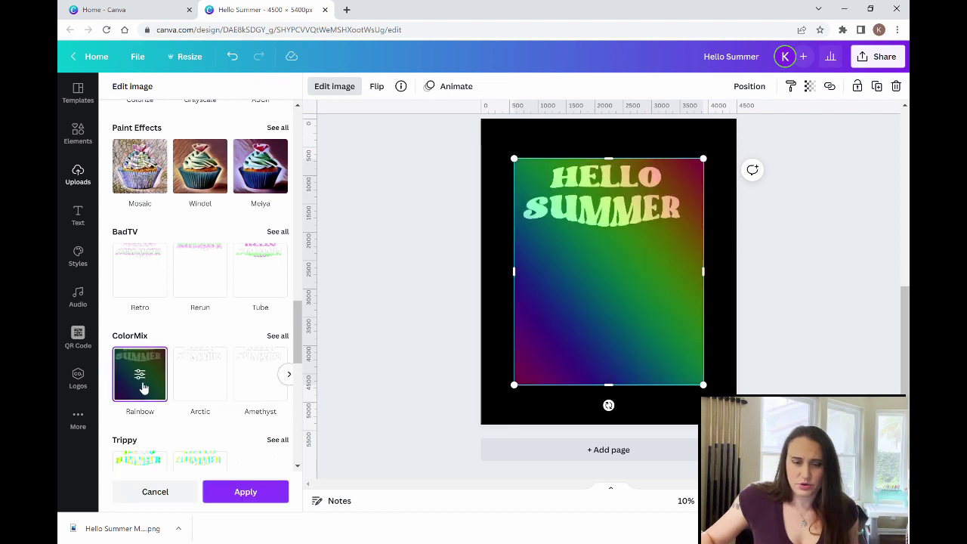
{"action": "left_click", "coordinate": [139, 377]}
Set the Rainbow amount to 0.75 and offset to 0.48, apply the effect, and deselect the image.
{"action": "left_click_drag", "start_coordinate": [118, 195], "coordinate": [289, 194]}
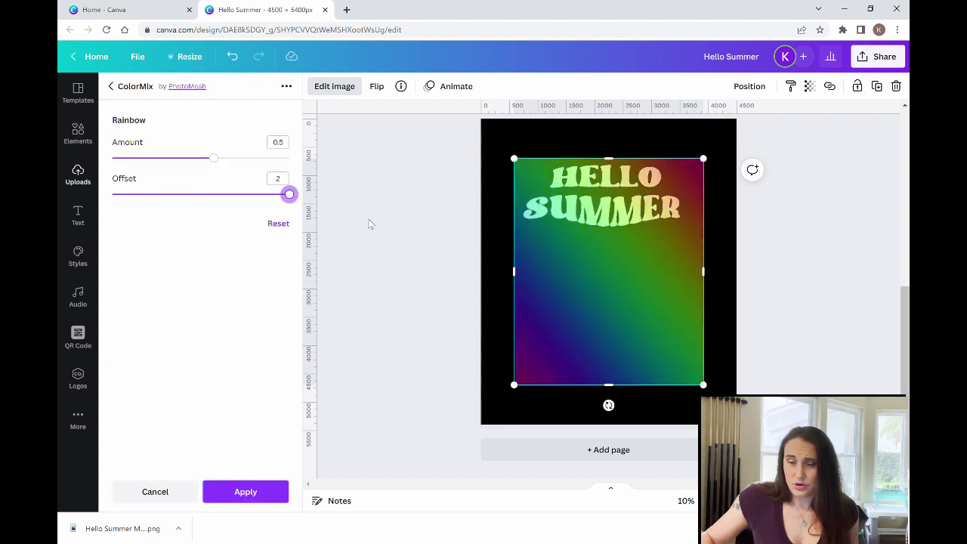
{"action": "mouse_move", "coordinate": [216, 159]}
{"action": "left_mouse_down"}
{"action": "mouse_move", "coordinate": [287, 158]}
{"action": "mouse_move", "coordinate": [225, 158]}
{"action": "left_mouse_up"}
{"action": "left_click_drag", "start_coordinate": [255, 195], "coordinate": [213, 195]}
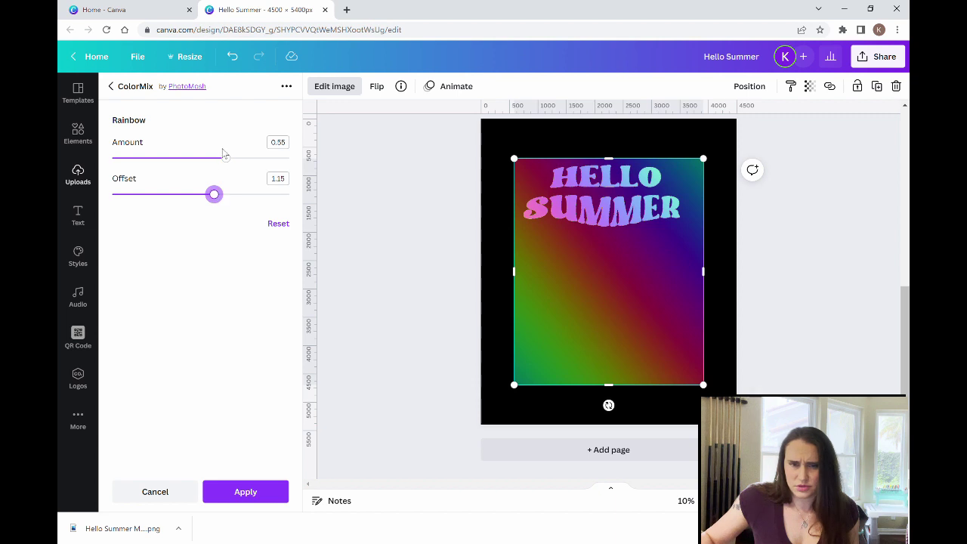
{"action": "mouse_move", "coordinate": [227, 158]}
{"action": "left_mouse_down"}
{"action": "mouse_move", "coordinate": [319, 167]}
{"action": "mouse_move", "coordinate": [155, 160]}
{"action": "mouse_move", "coordinate": [210, 159]}
{"action": "left_mouse_up"}
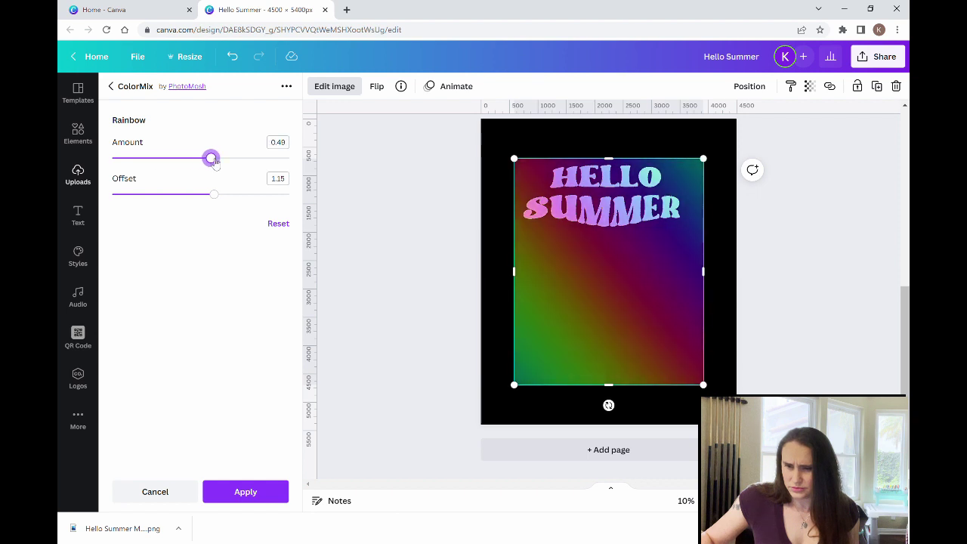
{"action": "left_click_drag", "start_coordinate": [214, 196], "coordinate": [154, 195]}
{"action": "left_click_drag", "start_coordinate": [210, 160], "coordinate": [281, 167]}
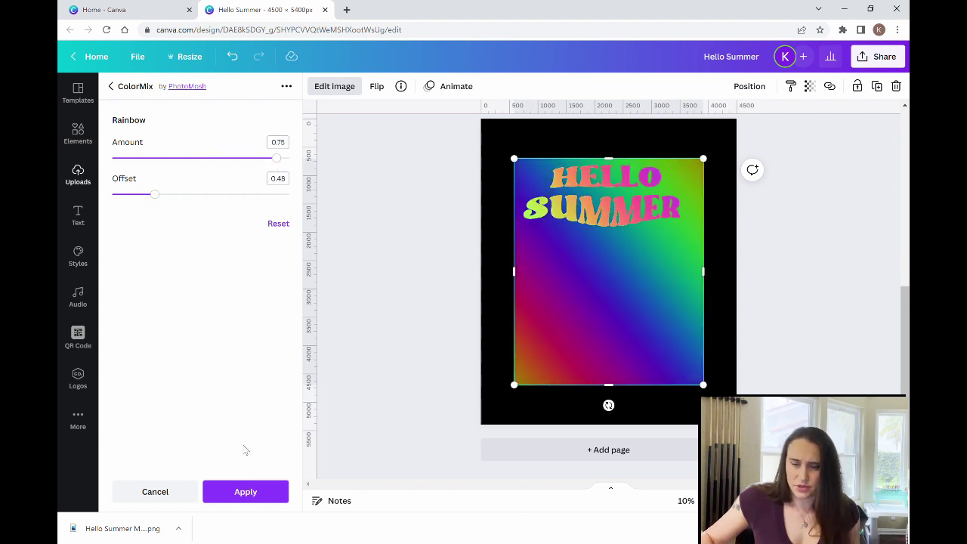
{"action": "left_click", "coordinate": [243, 492]}
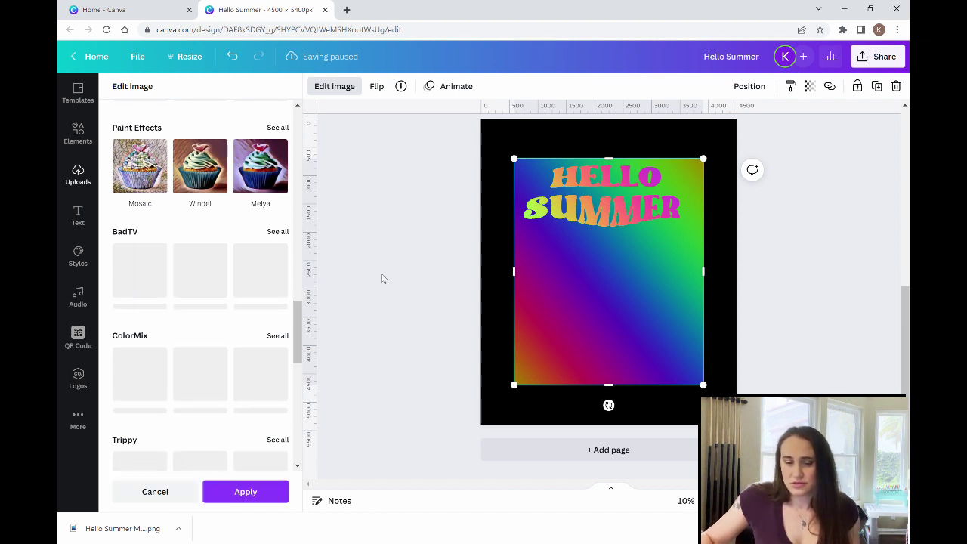
{"action": "left_click", "coordinate": [449, 358]}
{"action": "left_click", "coordinate": [405, 411]}
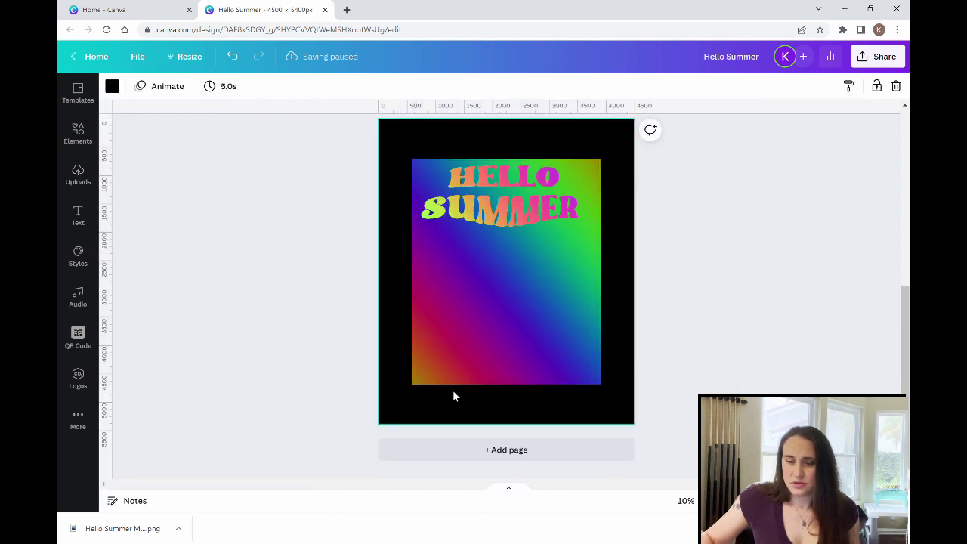
Try removing the background from the rainbow HELLO SUMMER image on page 2, and undo the removal.
{"action": "left_click", "coordinate": [499, 280]}
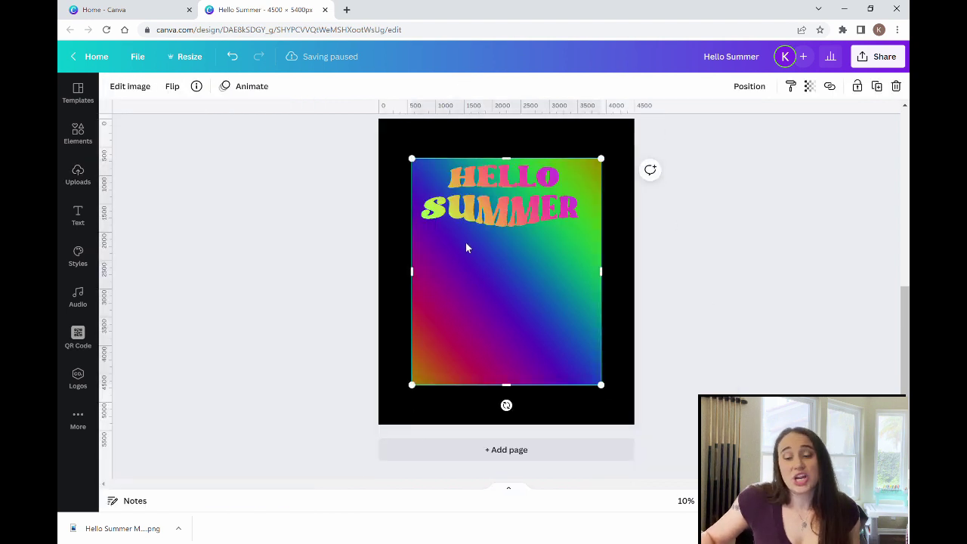
{"action": "left_click", "coordinate": [135, 86]}
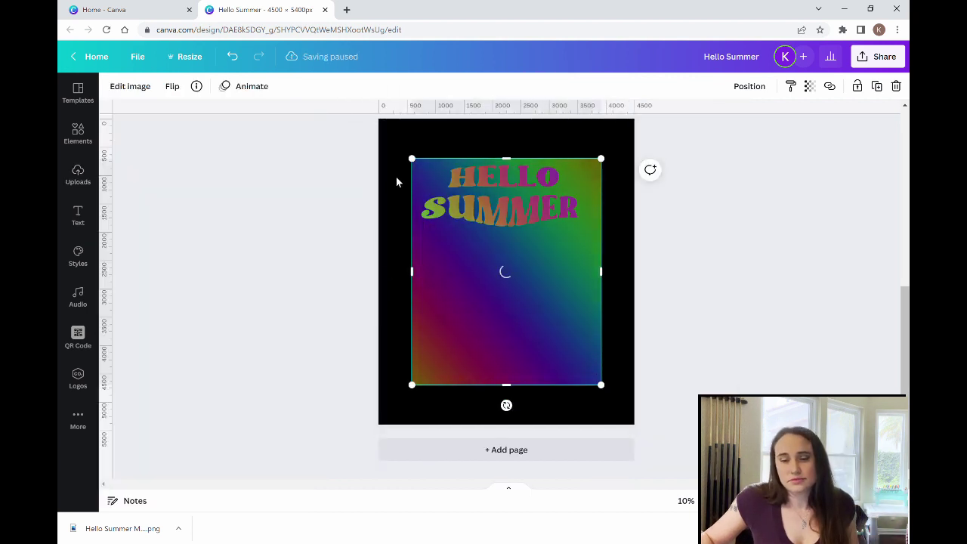
{"action": "left_click", "coordinate": [395, 143]}
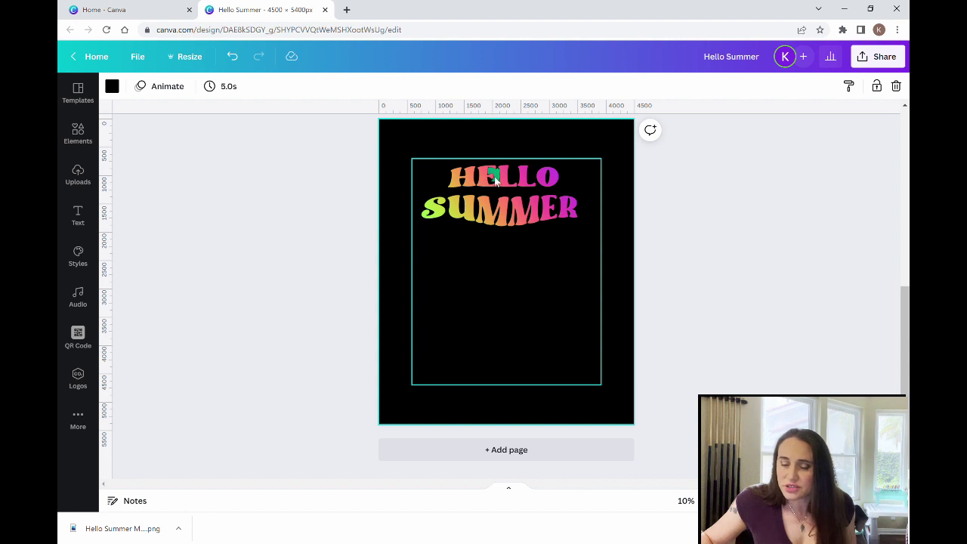
{"action": "left_click", "coordinate": [304, 106]}
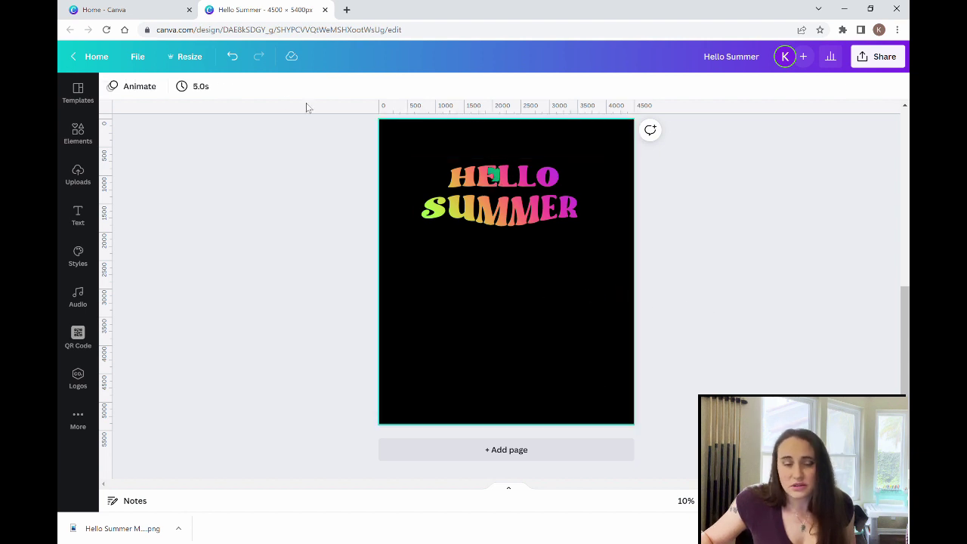
{"action": "left_click", "coordinate": [232, 57]}
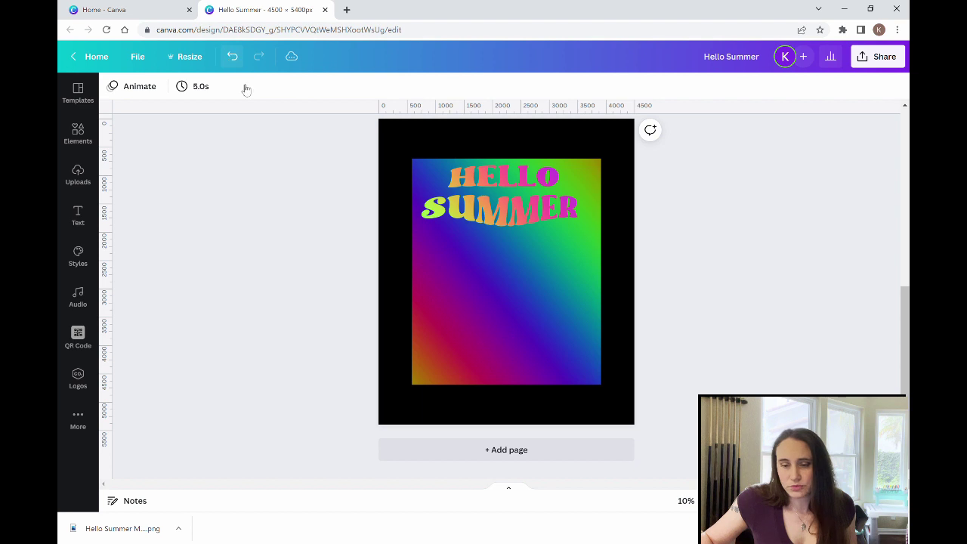
Remove the background from the rainbow HELLO SUMMER image again, keeping the Background Remover's brush options open.
{"action": "left_click", "coordinate": [497, 243]}
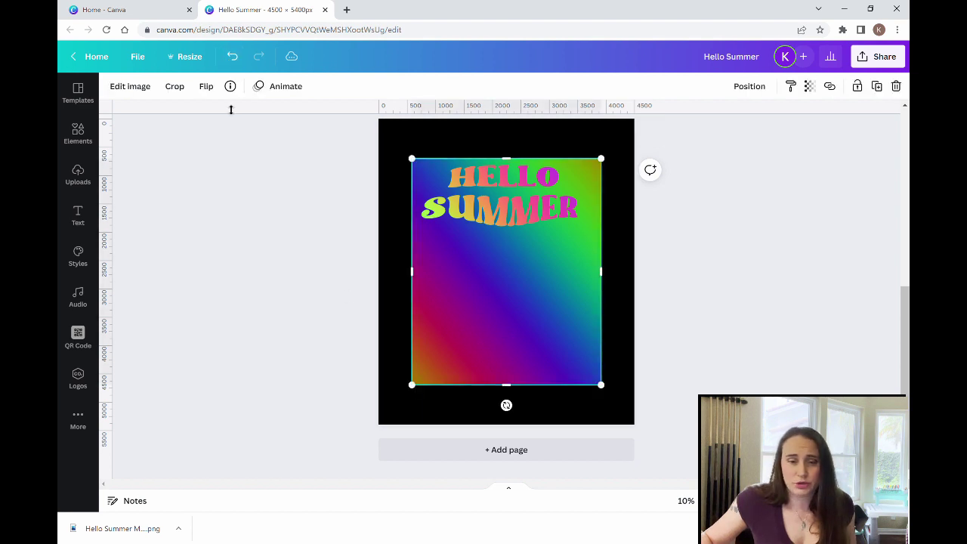
{"action": "left_click", "coordinate": [130, 86]}
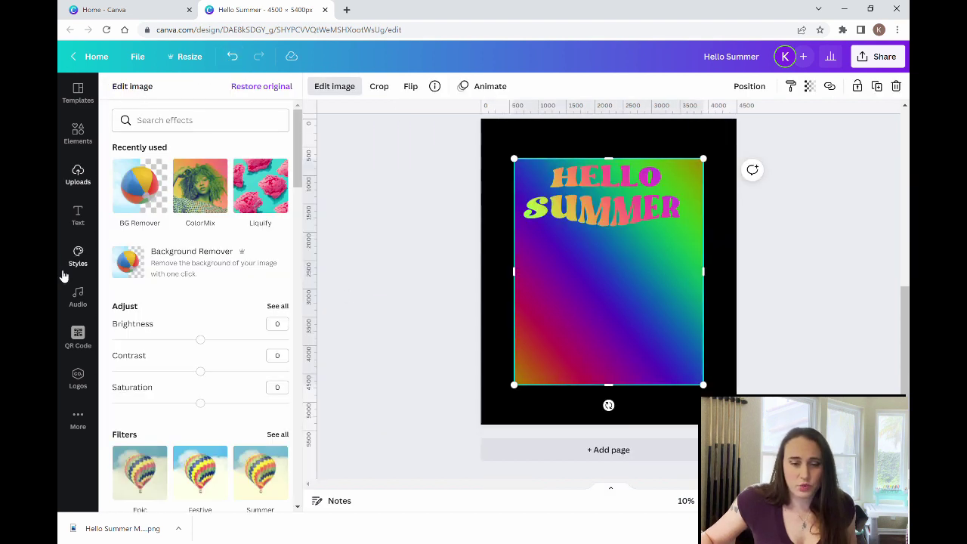
{"action": "left_click", "coordinate": [140, 264]}
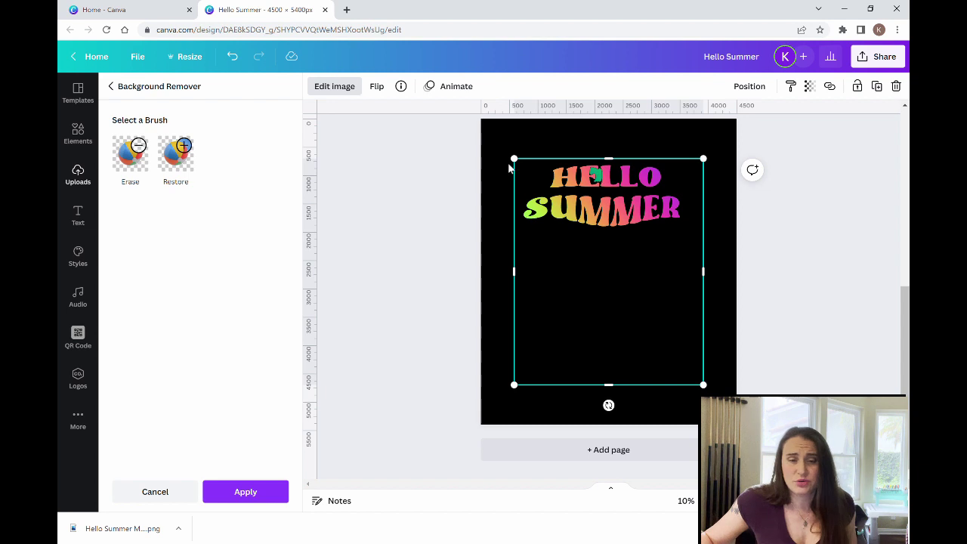
Erase part of the leftover green patch around the E of HELLO with the Erase brush at size 11, and leave image editing.
{"action": "left_click", "coordinate": [129, 168]}
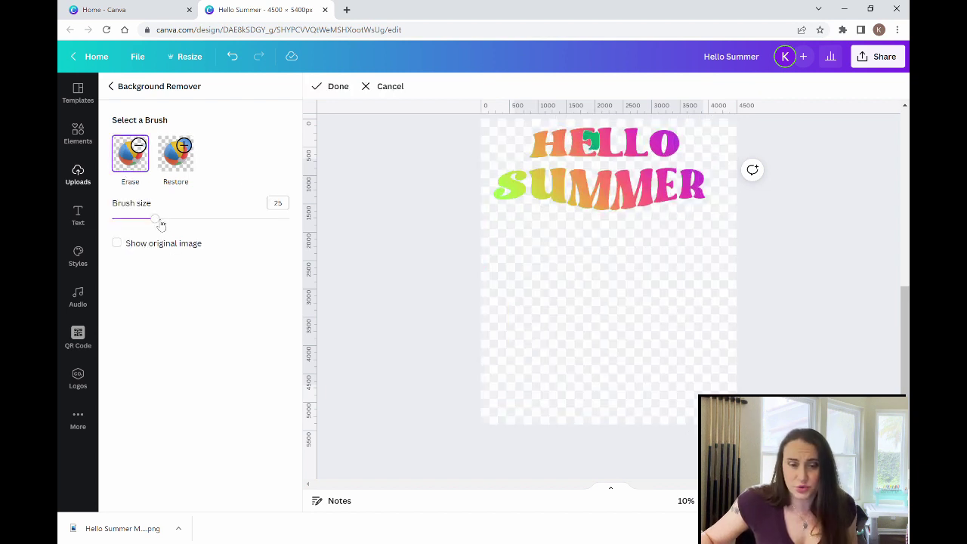
{"action": "left_click_drag", "start_coordinate": [156, 219], "coordinate": [130, 219]}
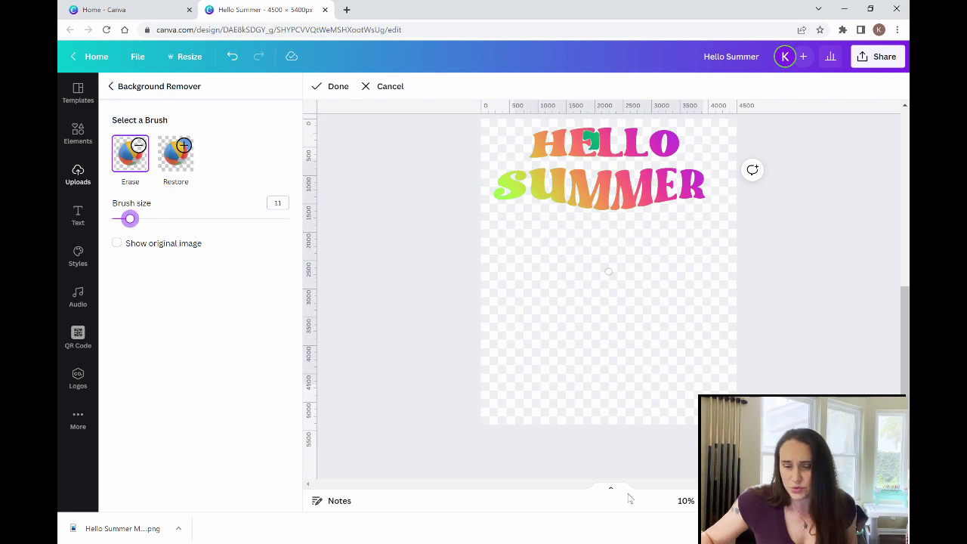
{"action": "scroll", "coordinate": [620, 267], "scroll_direction": "up", "scroll_amount": 5}
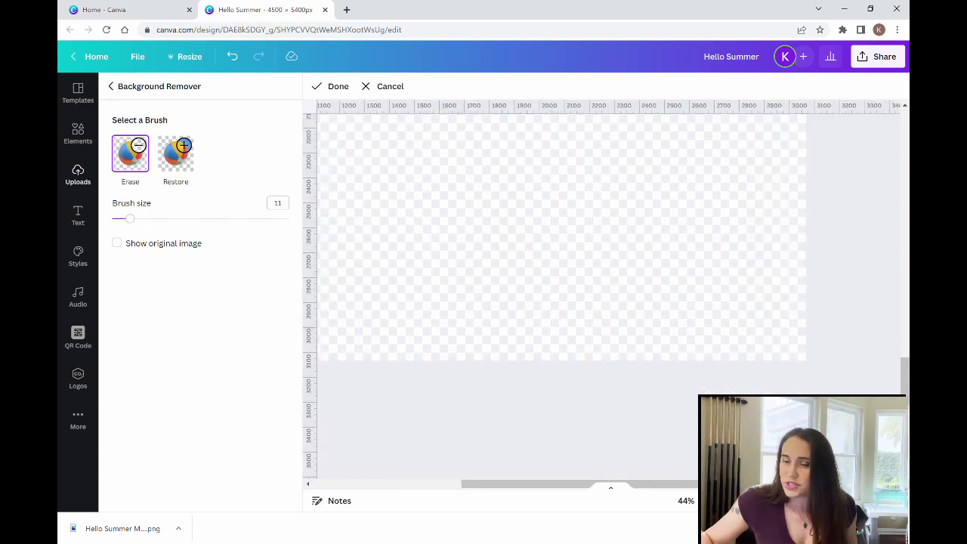
{"action": "scroll", "coordinate": [639, 431], "scroll_direction": "up", "scroll_amount": 8}
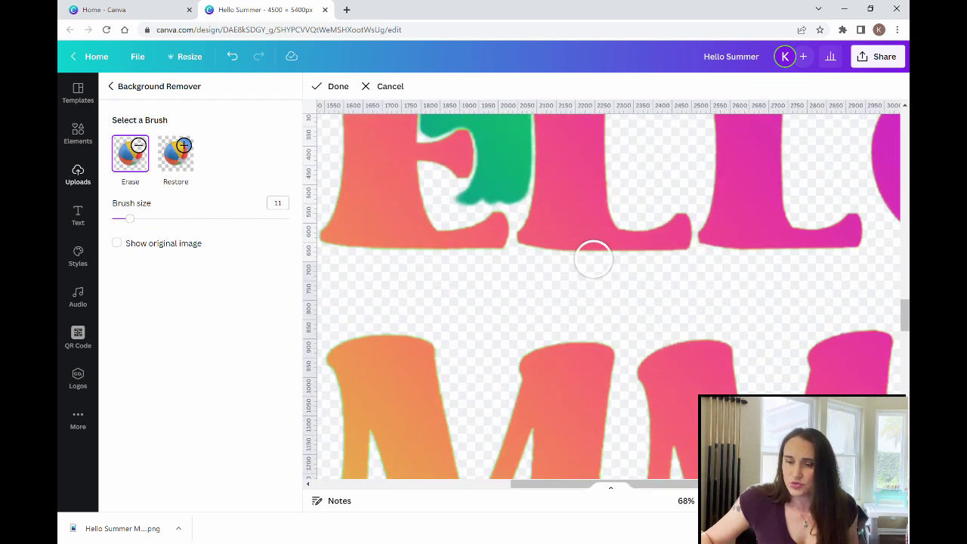
{"action": "mouse_move", "coordinate": [461, 166]}
{"action": "left_mouse_down"}
{"action": "mouse_move", "coordinate": [445, 158]}
{"action": "mouse_move", "coordinate": [486, 167]}
{"action": "mouse_move", "coordinate": [501, 204]}
{"action": "mouse_move", "coordinate": [490, 248]}
{"action": "mouse_move", "coordinate": [465, 254]}
{"action": "mouse_move", "coordinate": [495, 230]}
{"action": "mouse_move", "coordinate": [485, 243]}
{"action": "mouse_move", "coordinate": [495, 200]}
{"action": "mouse_move", "coordinate": [481, 160]}
{"action": "mouse_move", "coordinate": [521, 170]}
{"action": "left_mouse_up"}
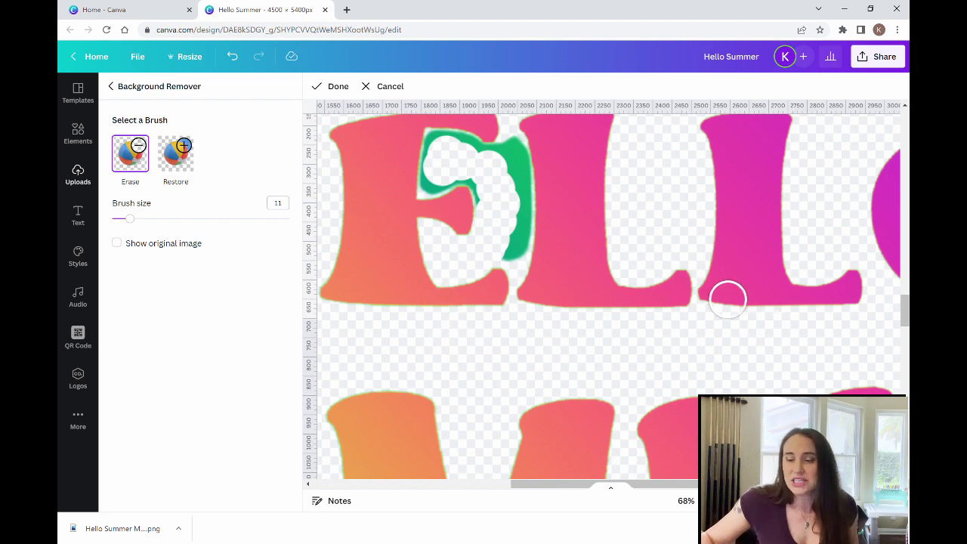
{"action": "key", "text": "Escape"}
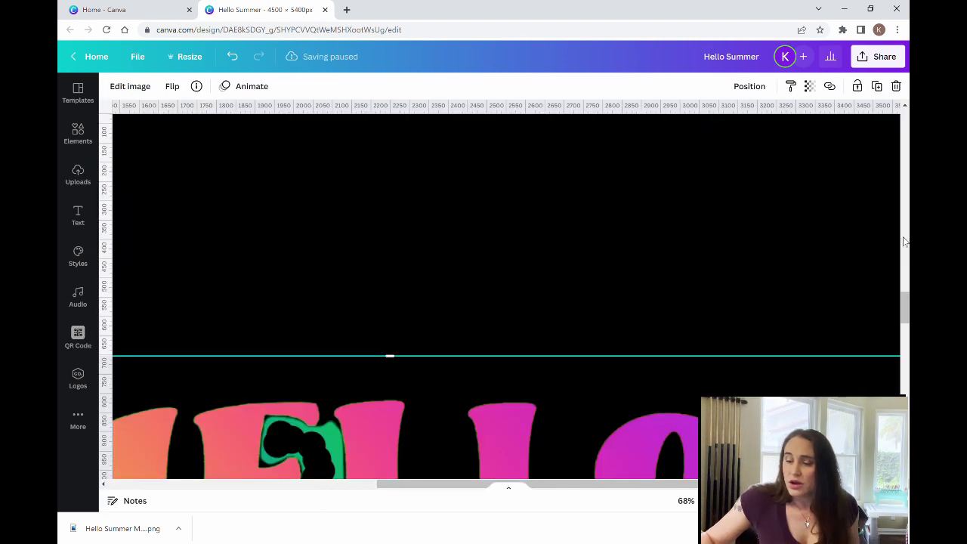
{"action": "scroll", "coordinate": [690, 461], "scroll_direction": "down", "scroll_amount": 5}
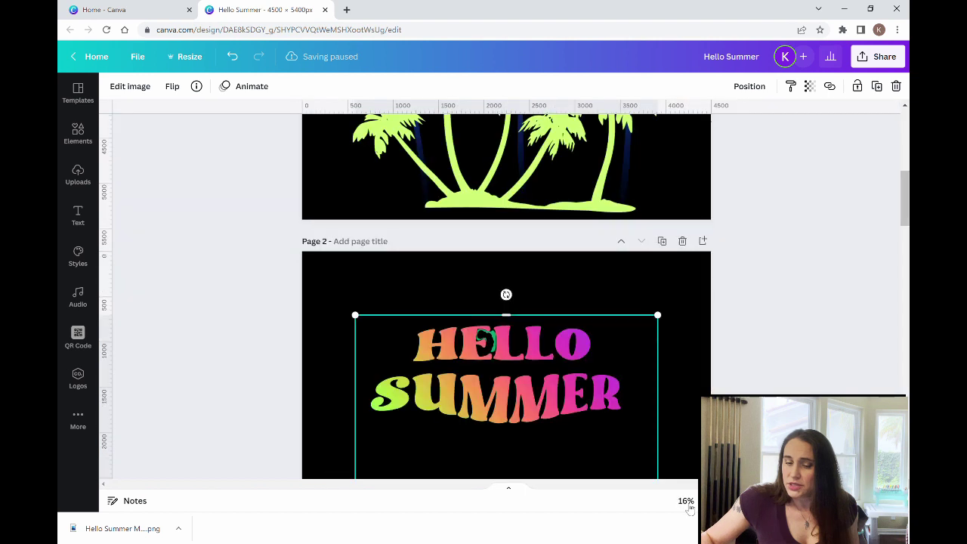
{"action": "left_click", "coordinate": [722, 320]}
{"action": "scroll", "coordinate": [584, 364], "scroll_direction": "down", "scroll_amount": 4}
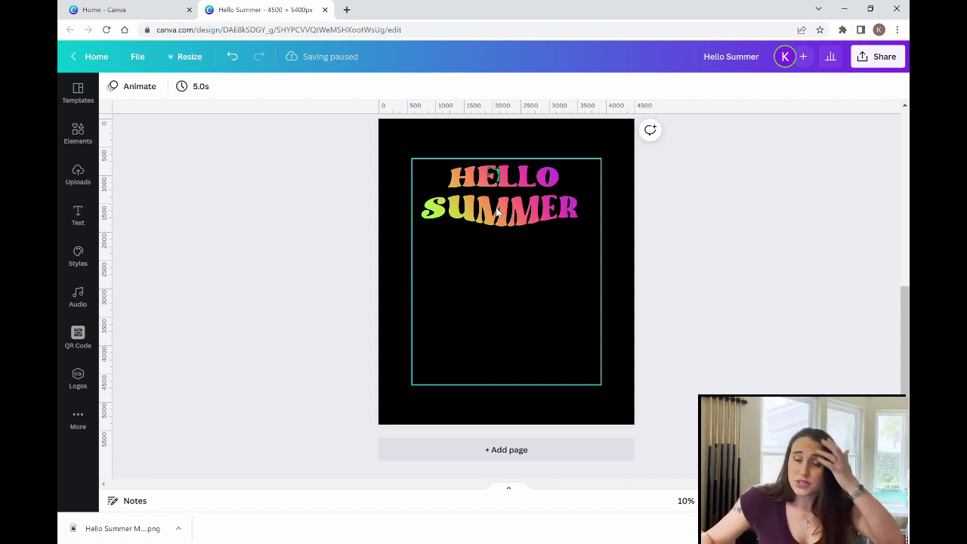
{"action": "scroll", "coordinate": [496, 209], "scroll_direction": "up", "scroll_amount": 5}
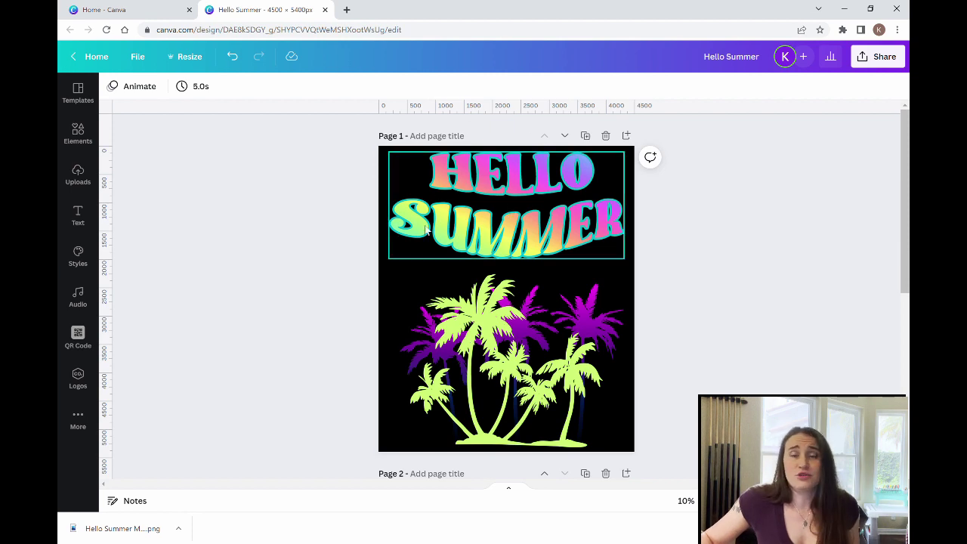
{"action": "scroll", "coordinate": [510, 235], "scroll_direction": "down", "scroll_amount": 4}
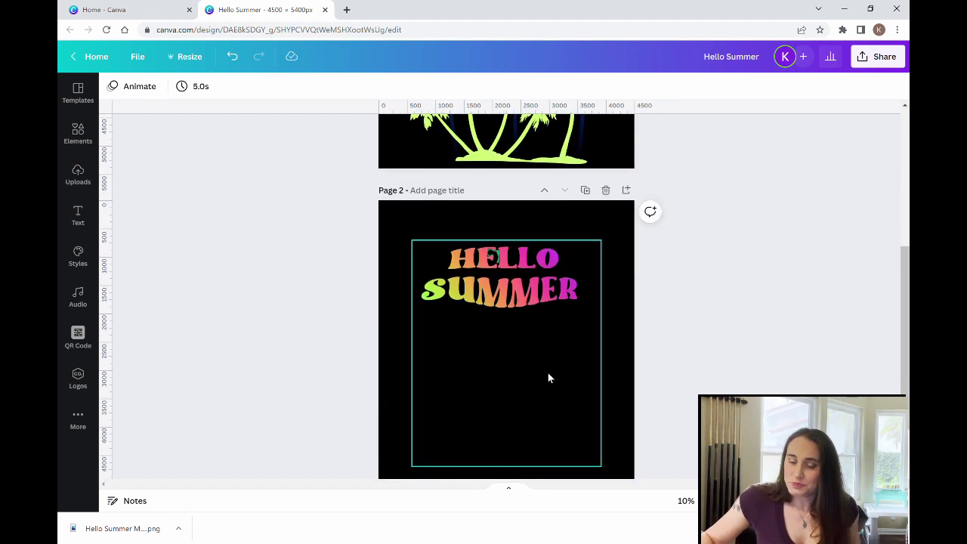
{"action": "scroll", "coordinate": [638, 294], "scroll_direction": "up", "scroll_amount": 4}
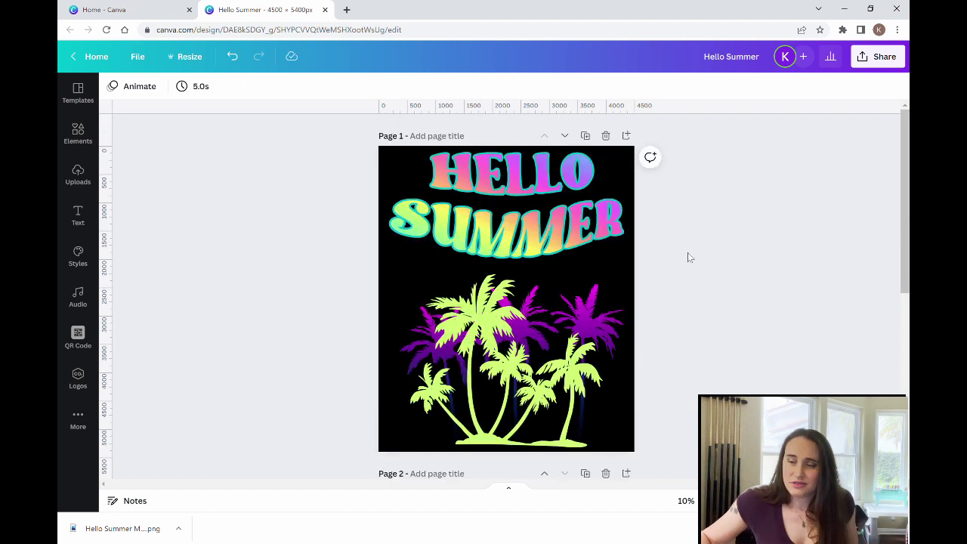